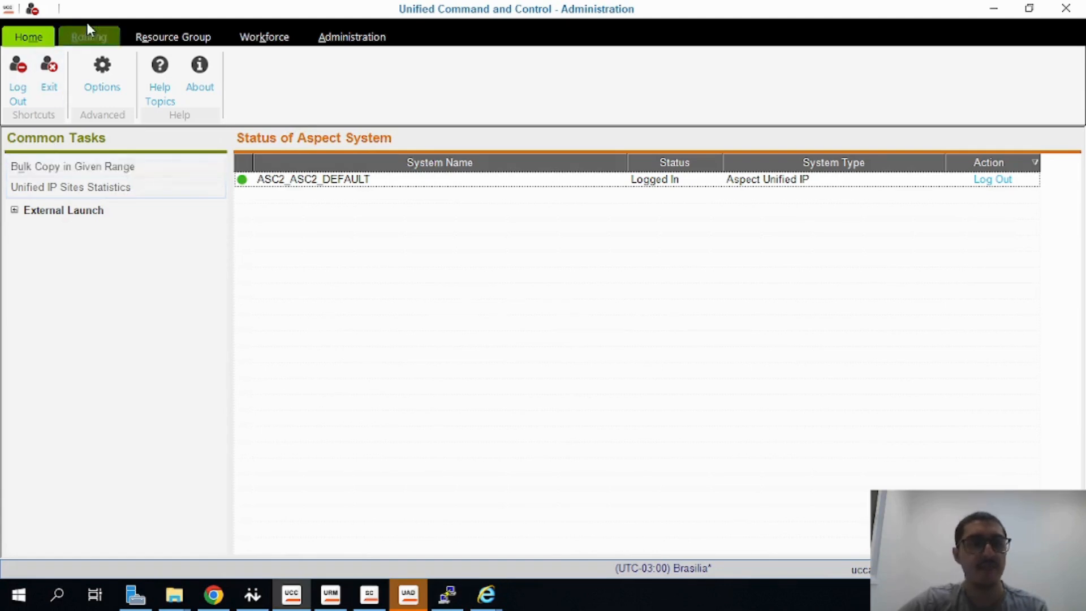
Open the Inbound Voice Services list for Aspect Unified IP from the routing entities
left_click(91, 41)
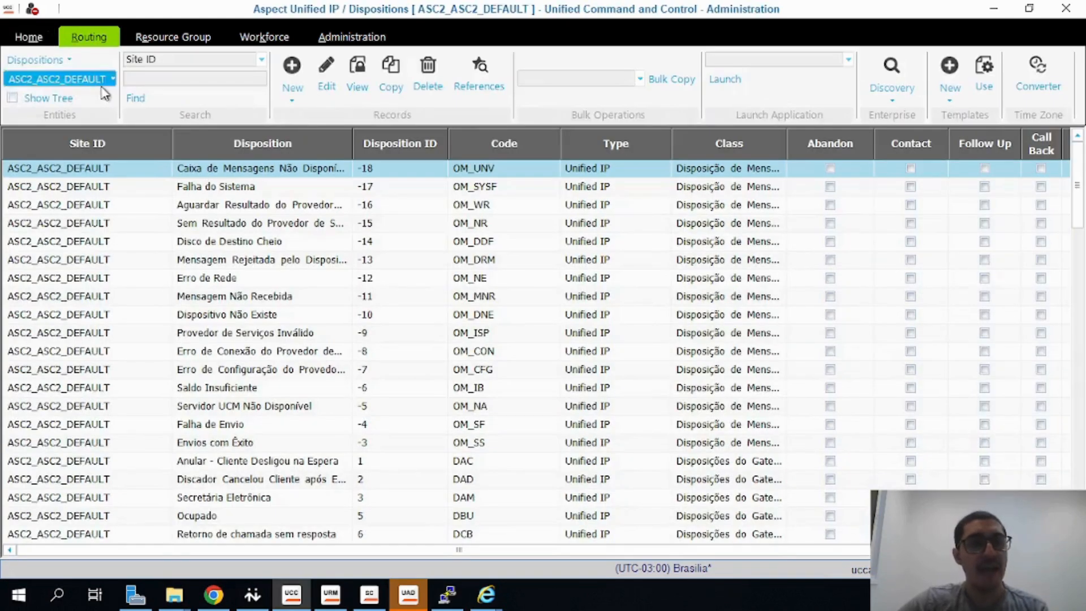
left_click(50, 60)
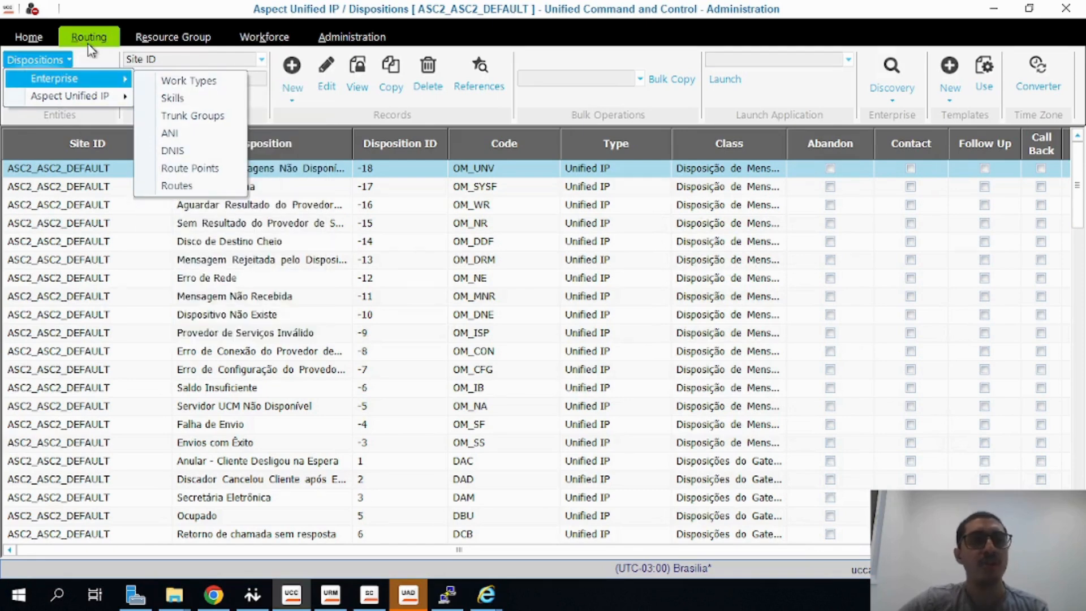
mouse_move(106, 99)
mouse_move(207, 101)
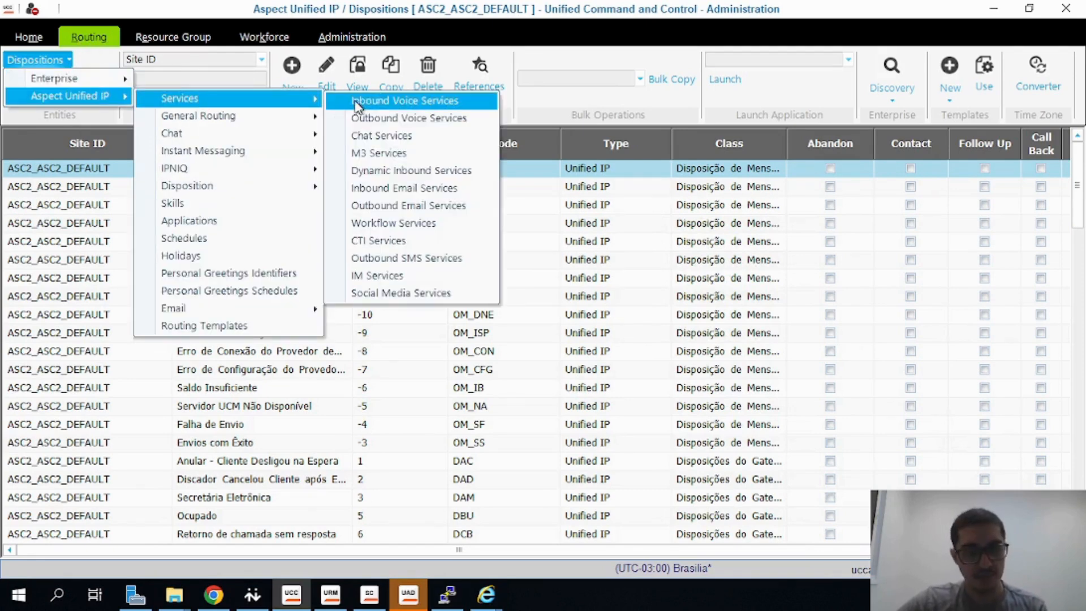
left_click(404, 102)
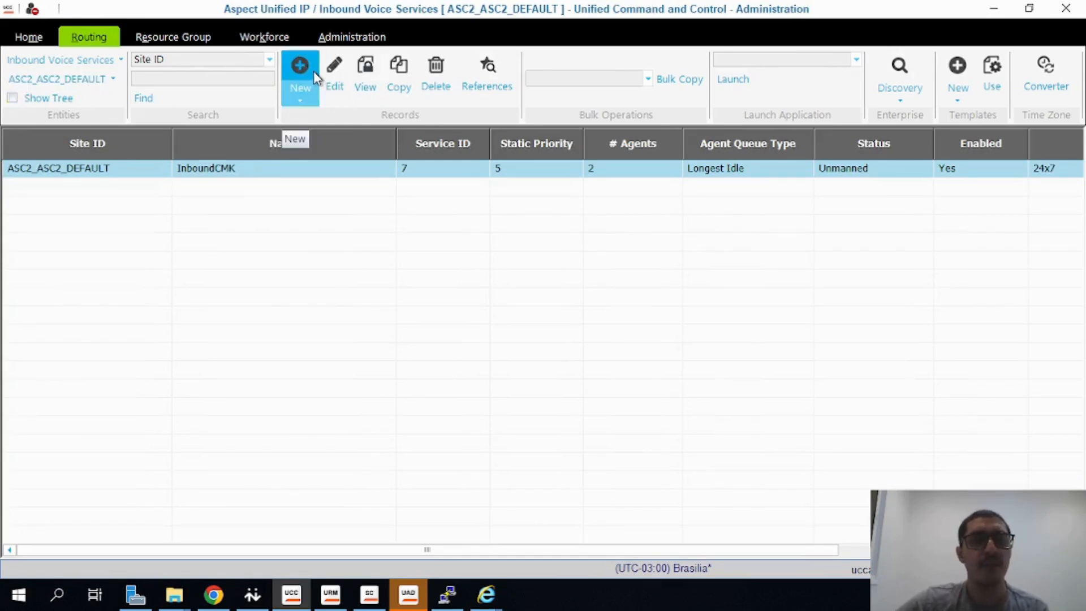
Open the InboundCMK inbound voice service record and examine its name and short description
left_click(236, 181)
left_click(237, 164)
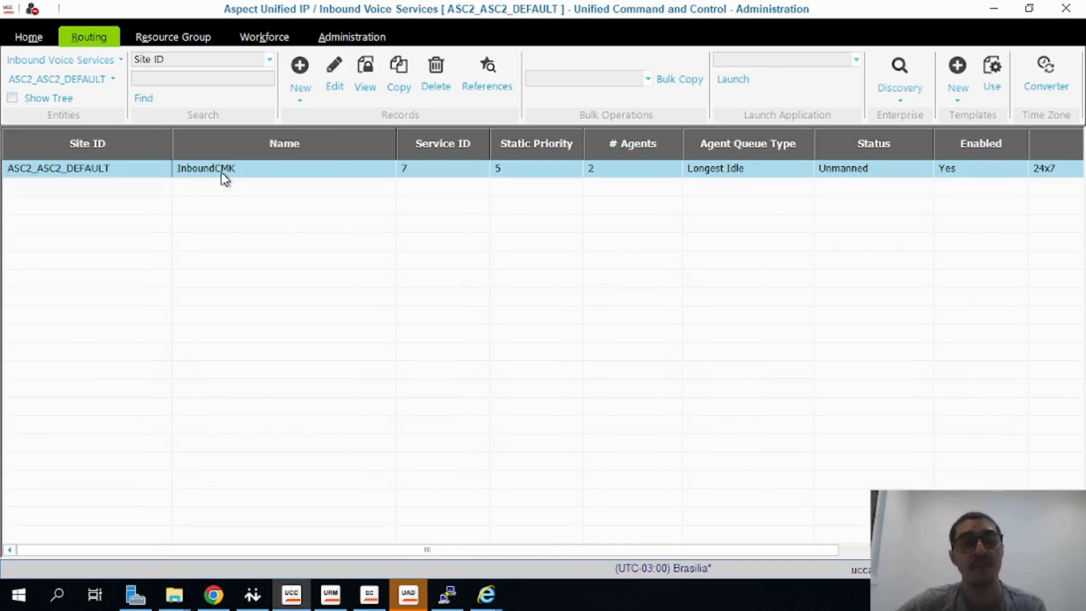
left_click(222, 174)
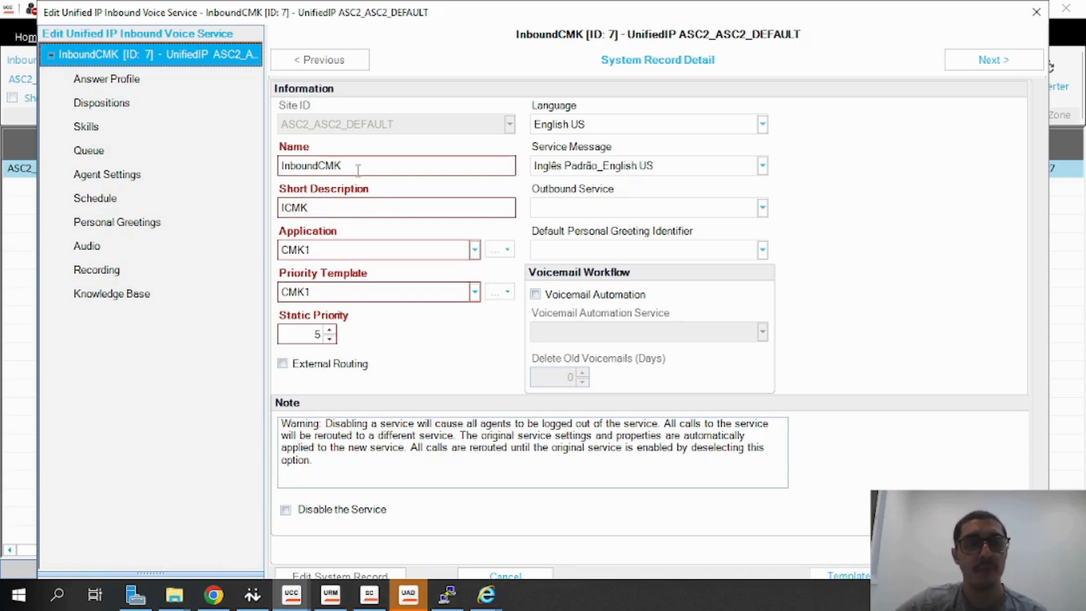
left_click(333, 209)
left_click_drag(333, 210, 256, 216)
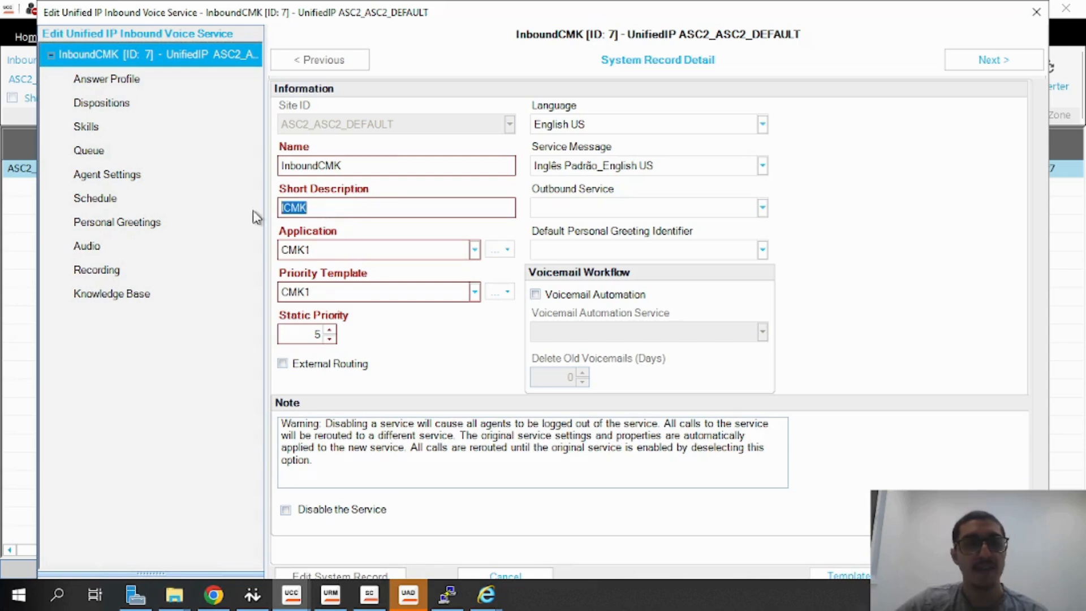
left_click(338, 208)
left_click_drag(338, 207, 271, 213)
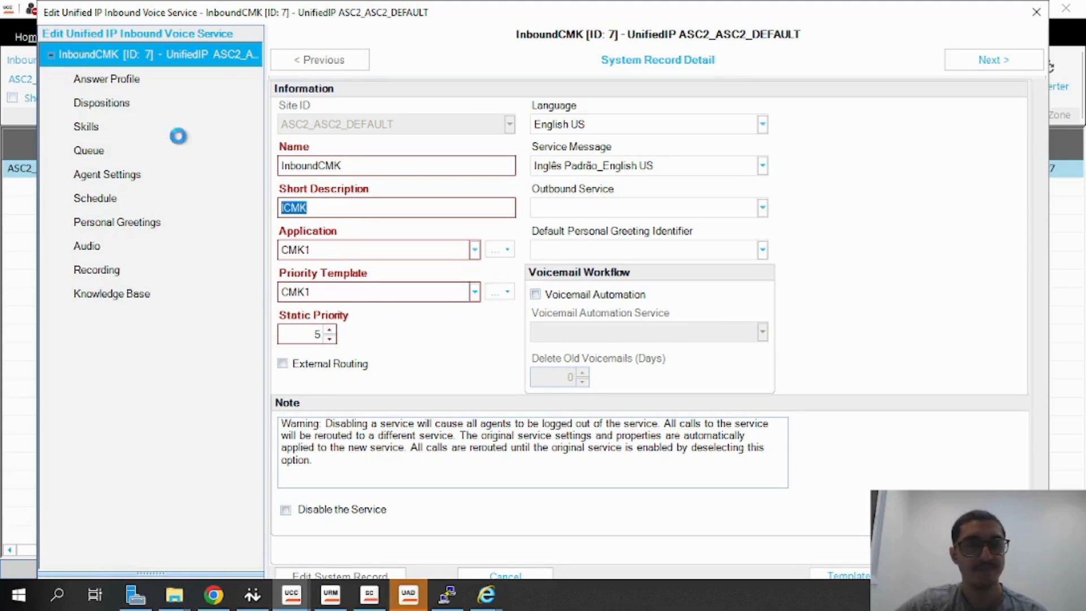
Review the InboundCMK service's Dispositions, Schedule and Audio pages, then close the service editor
left_click(110, 103)
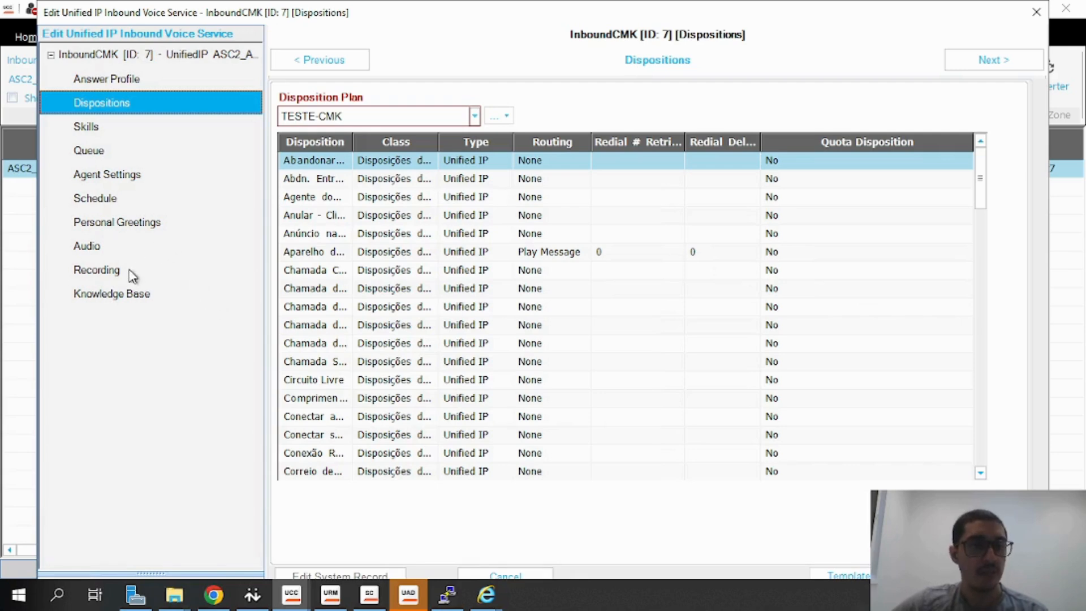
left_click(130, 205)
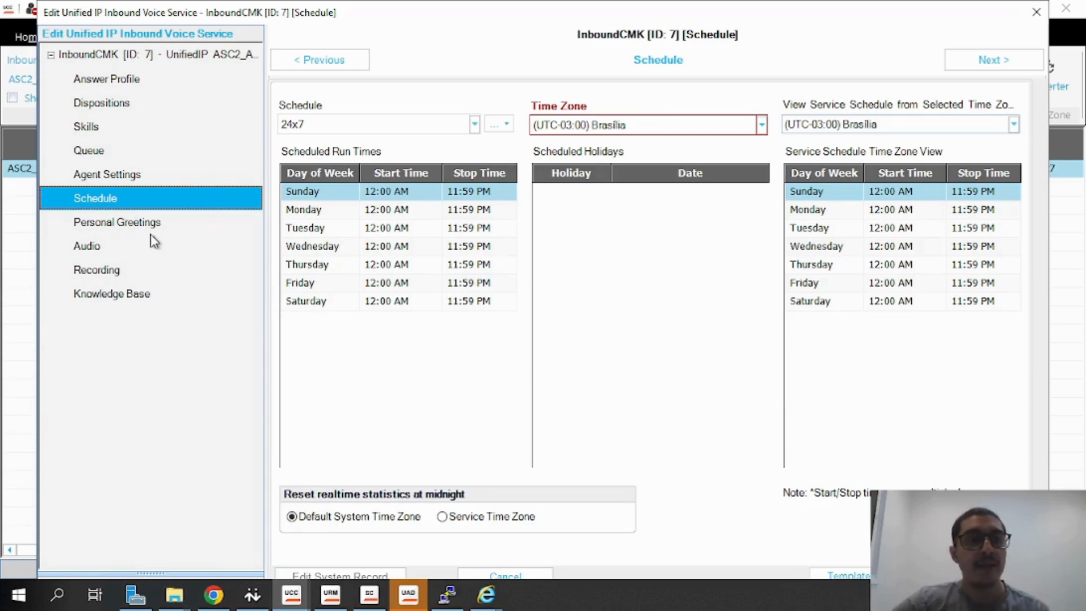
left_click(111, 251)
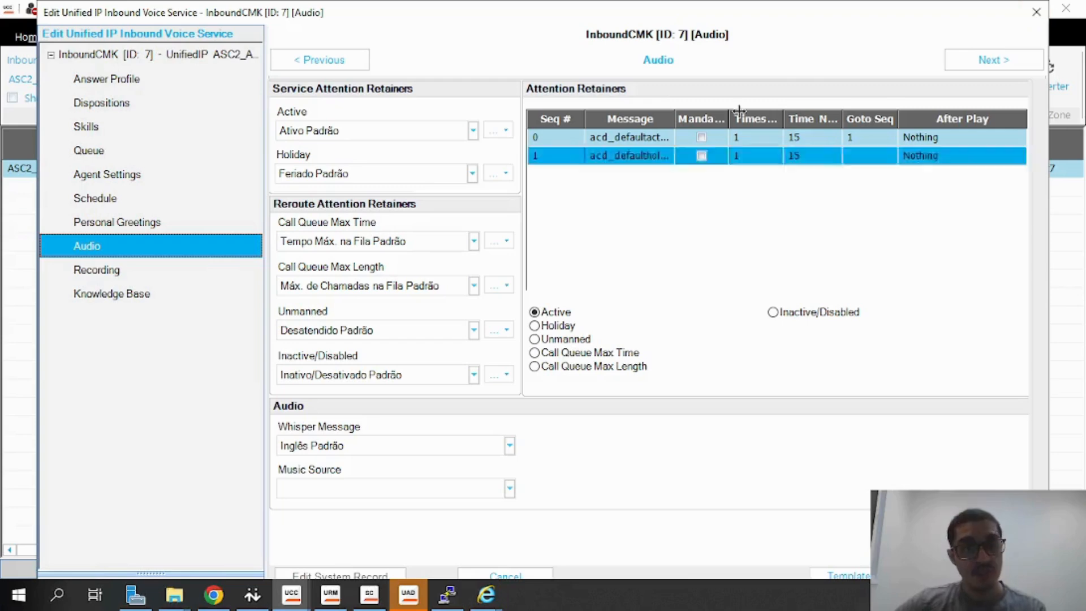
left_click(86, 61)
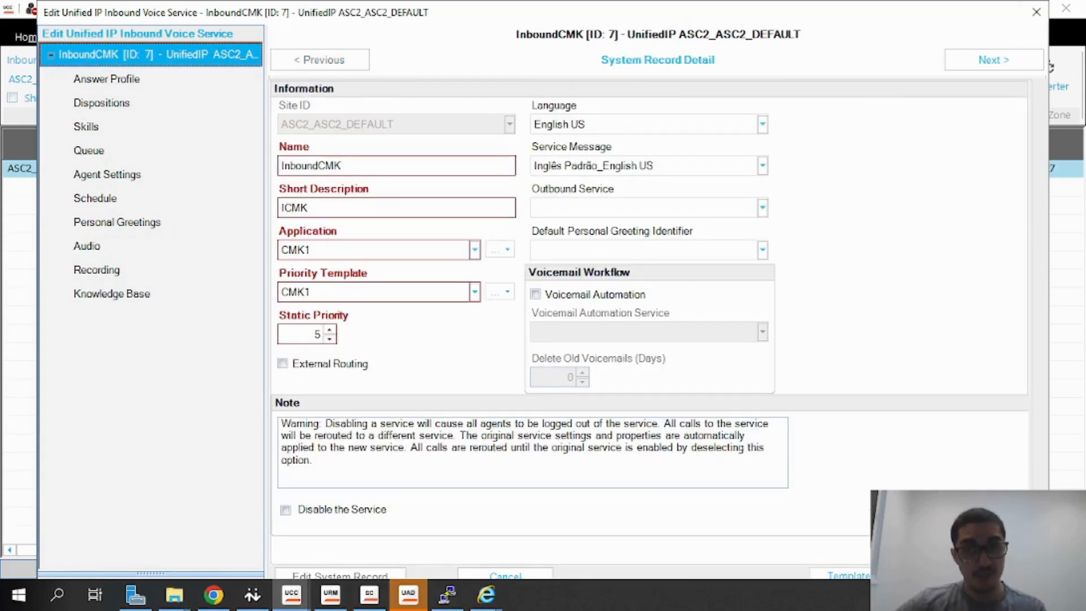
left_click(1036, 11)
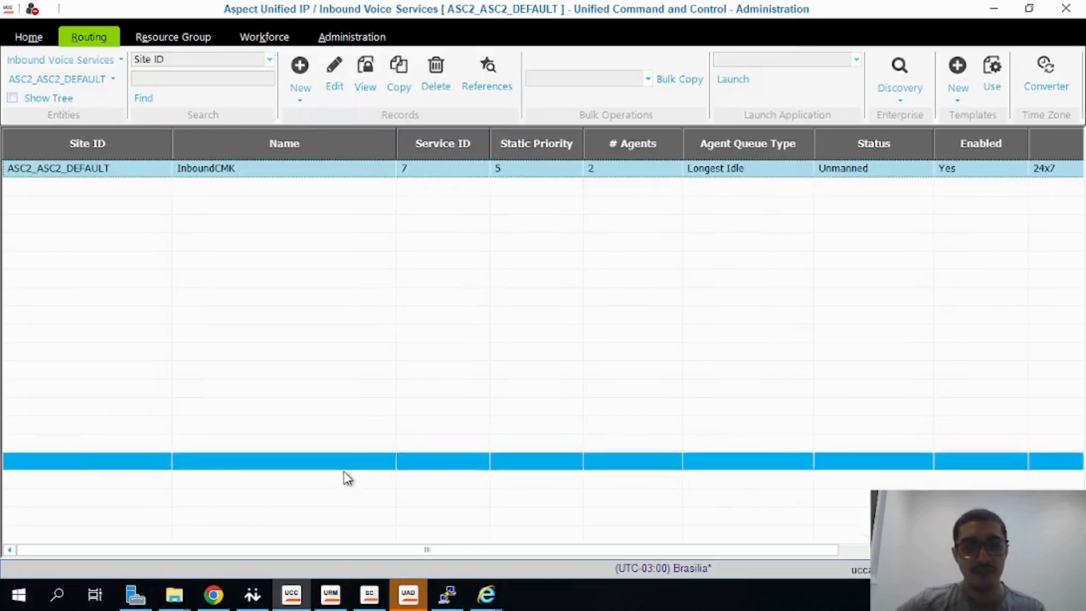
Switch to Unified Resource Manager and start a new resource group with the description RG_Receptivo
left_click(329, 596)
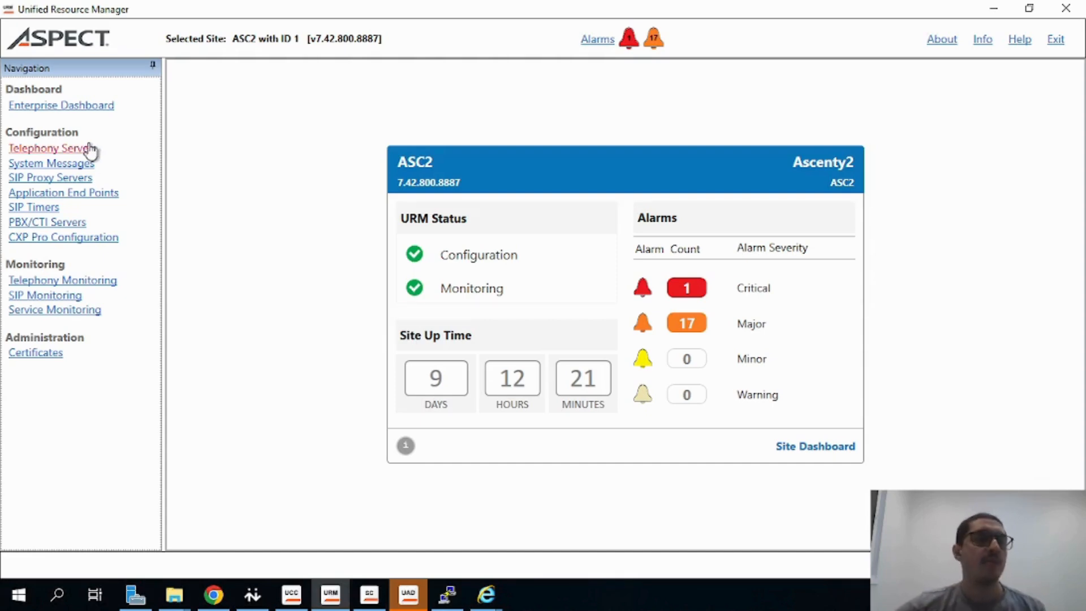
left_click(69, 152)
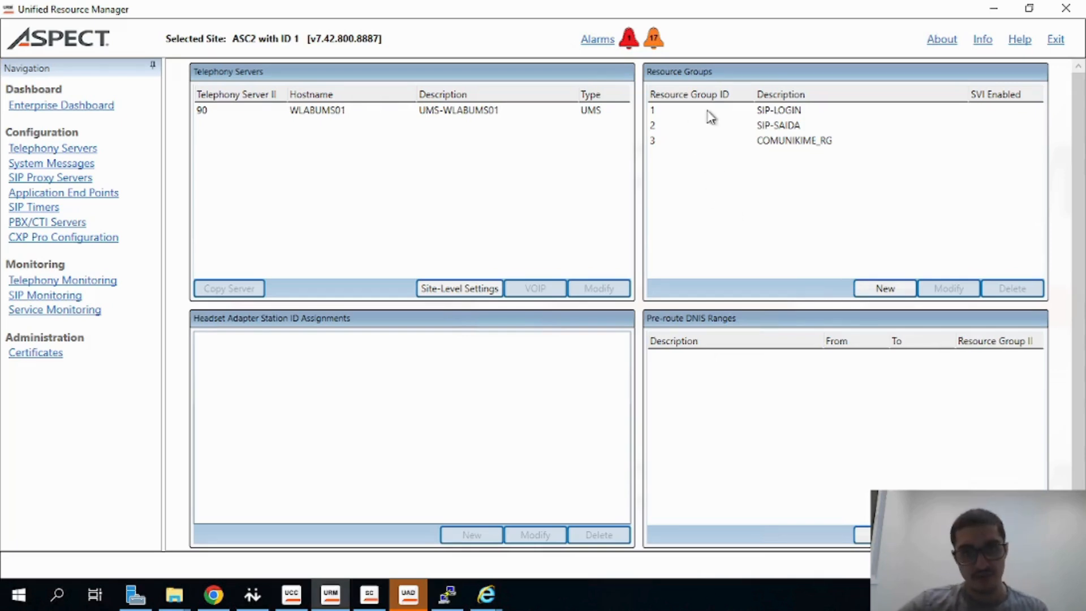
left_click(898, 291)
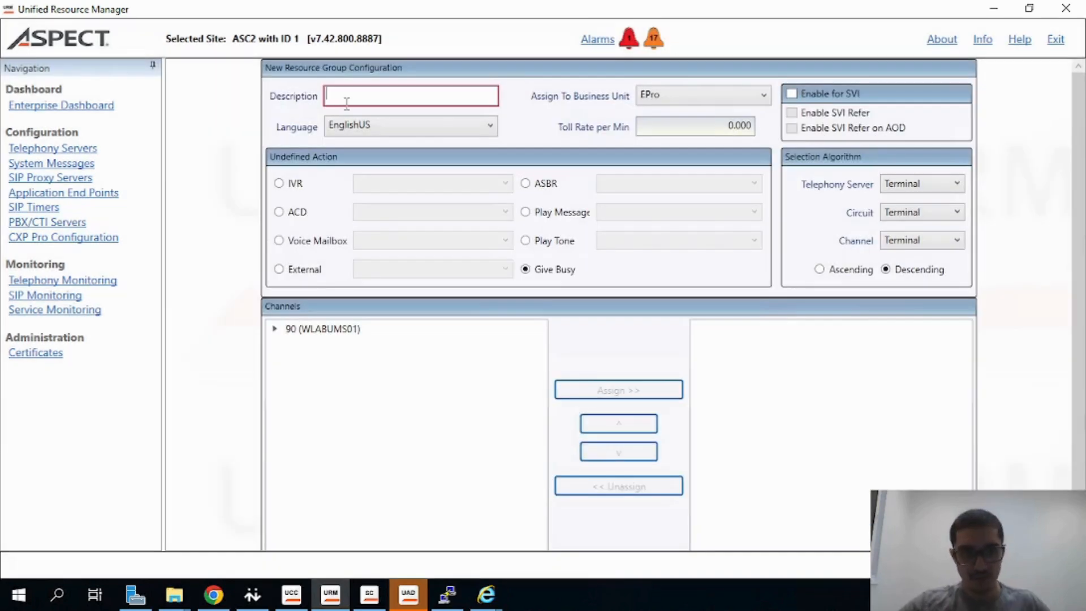
type("R")
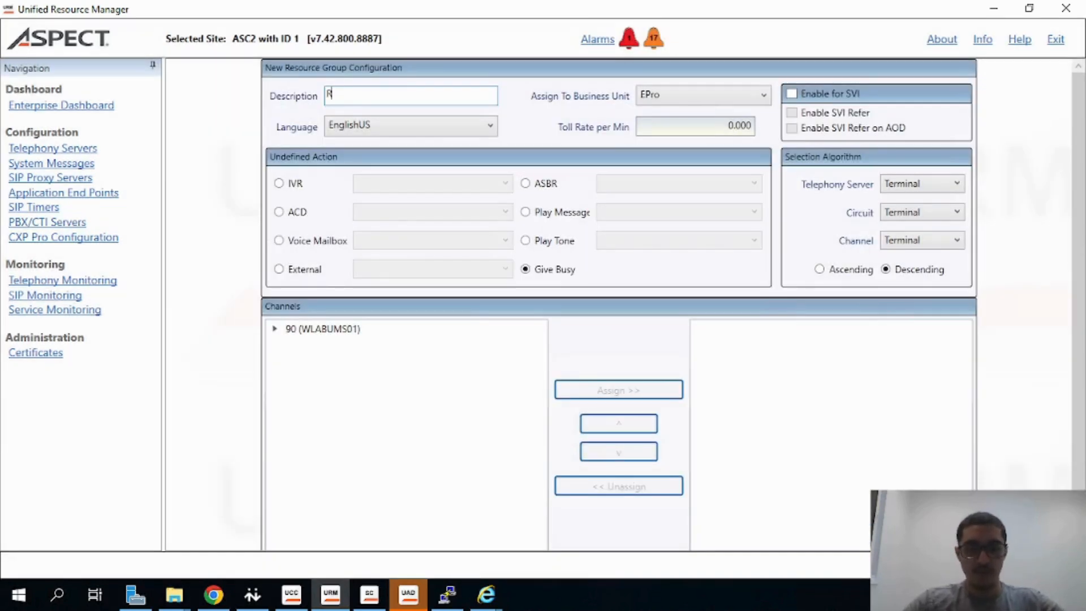
key("BackSpace")
key("BackSpace")
type("RG_Receptivo")
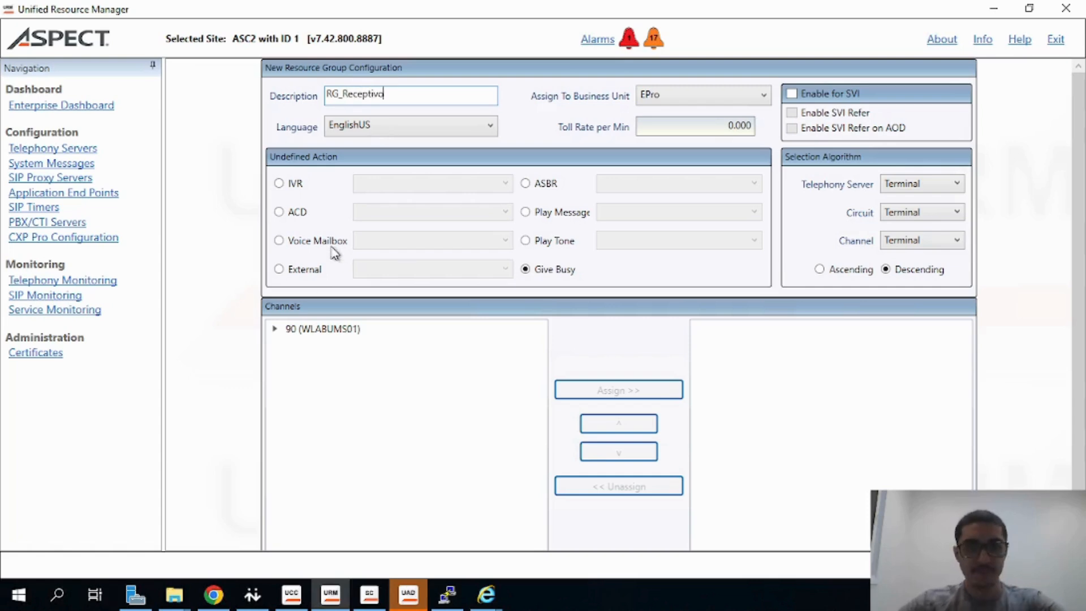
Set the Telephony Server, Circuit and Channel selection algorithms to Circular and save the new resource group
left_click(274, 328)
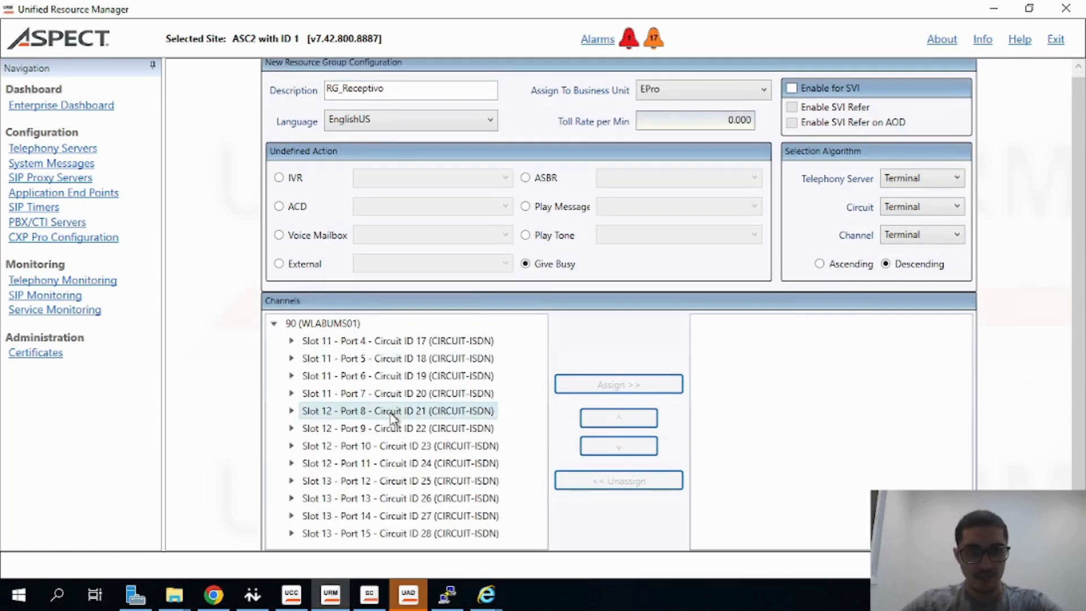
scroll(389, 454, "down", 1)
scroll(793, 195, "up", 2)
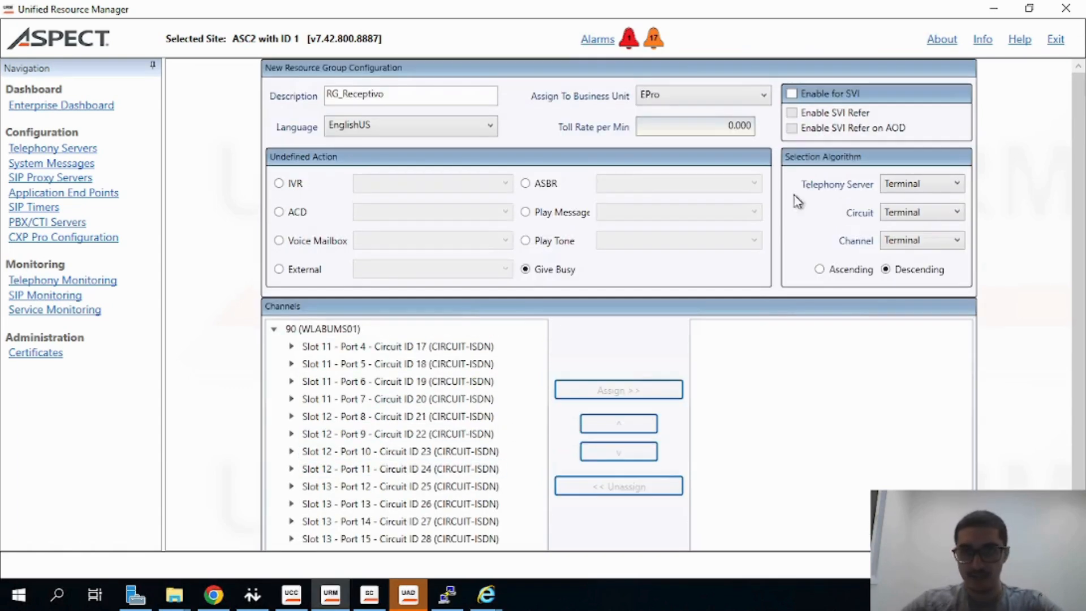
scroll(605, 376, "down", 1)
left_click(909, 159)
left_click(904, 184)
left_click(903, 179)
left_click(904, 213)
left_click(905, 209)
left_click(902, 245)
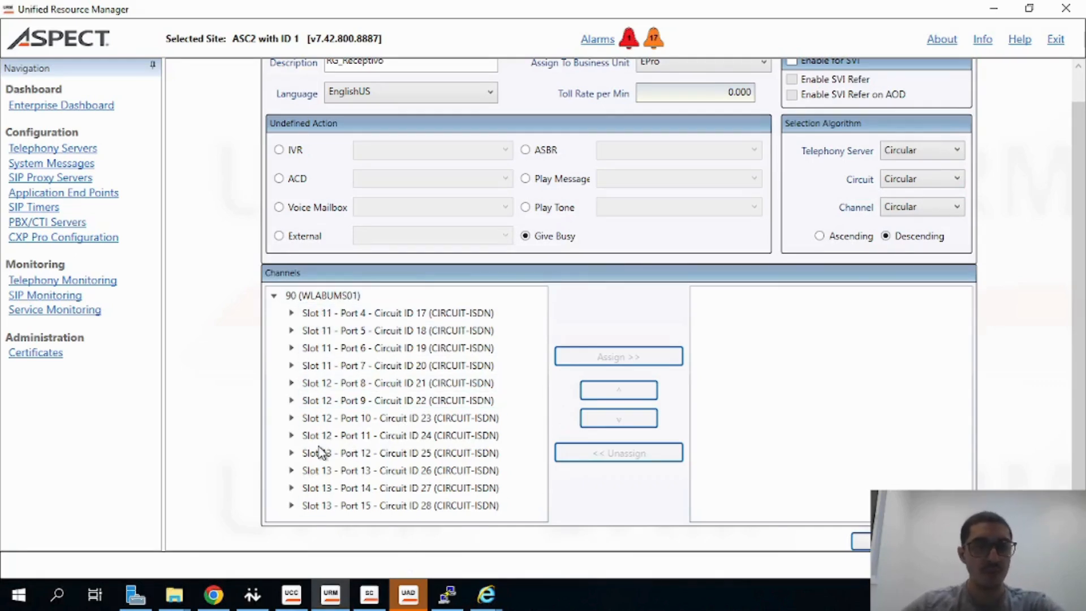
scroll(327, 437, "up", 1)
scroll(326, 437, "down", 1)
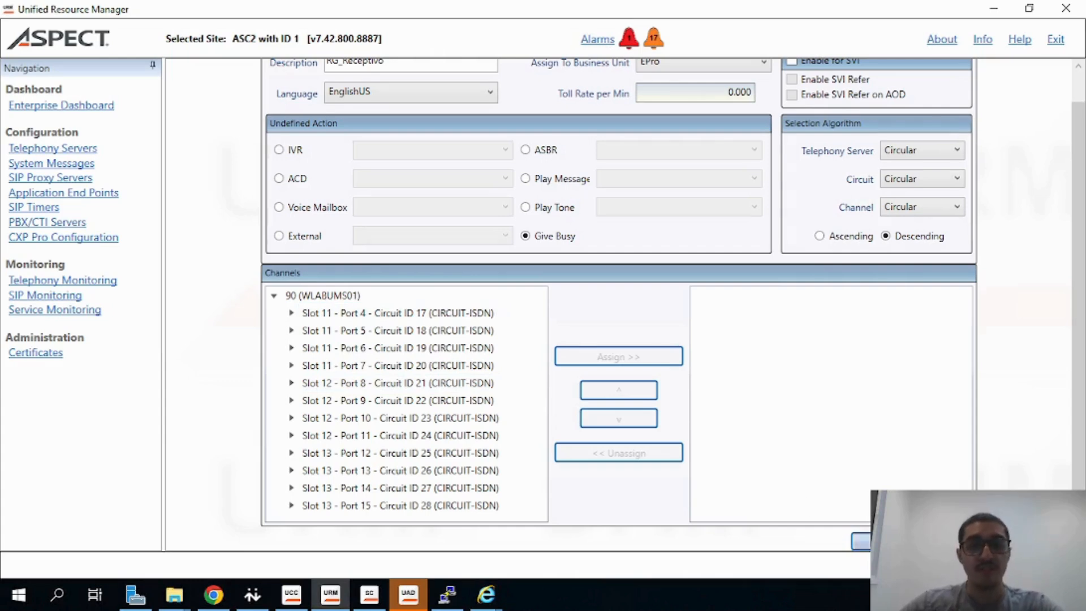
left_click(861, 541)
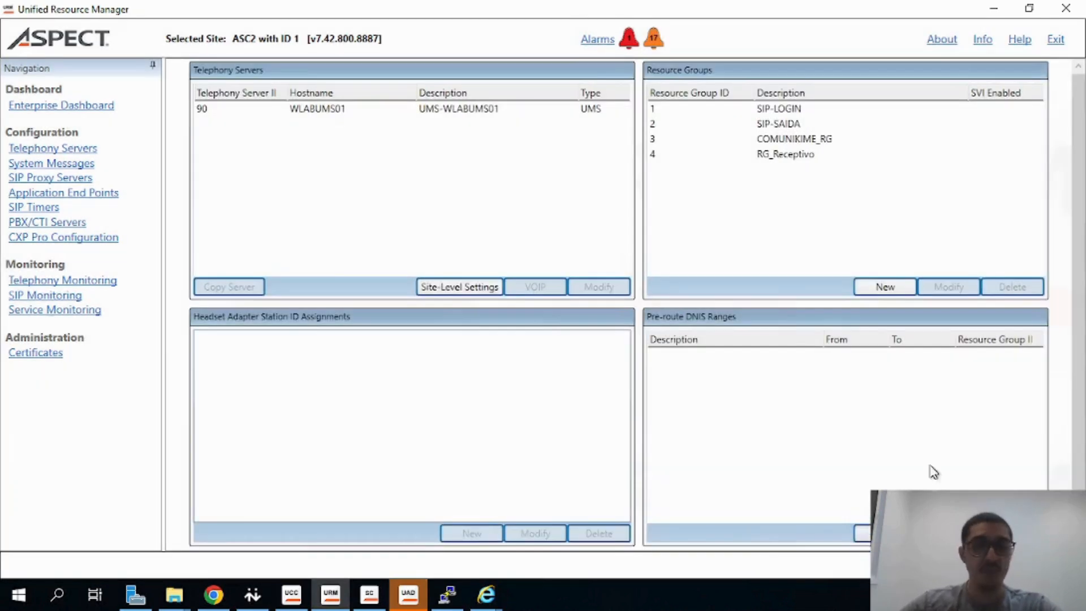
Unassign Slot 0 - CPU 3 - Circuit ID 8 from the SIP-SAIDA resource group and save it
left_click(795, 139)
left_click(795, 123)
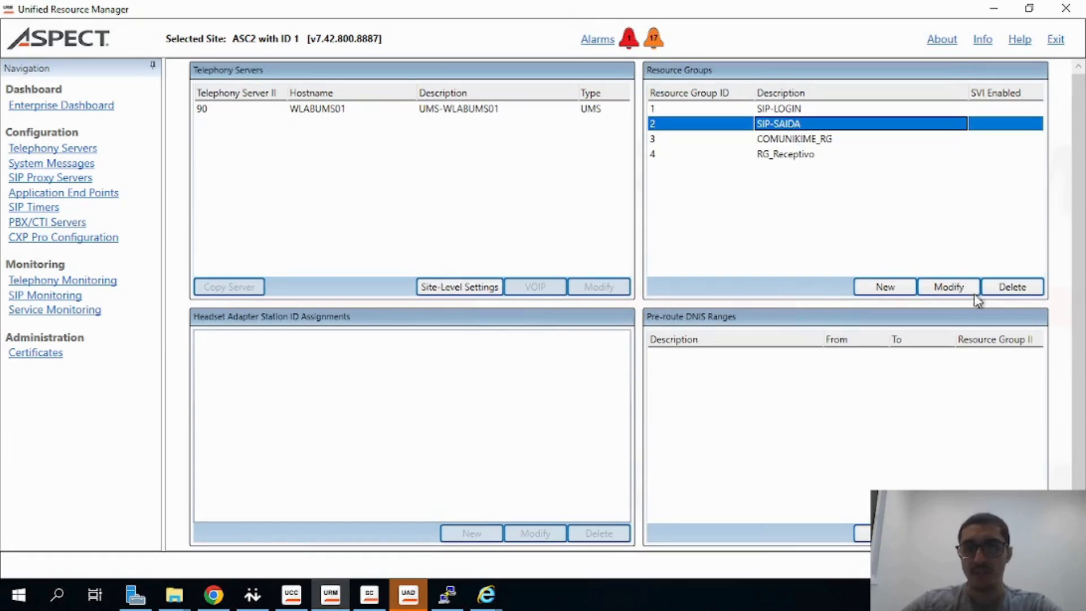
left_click(954, 287)
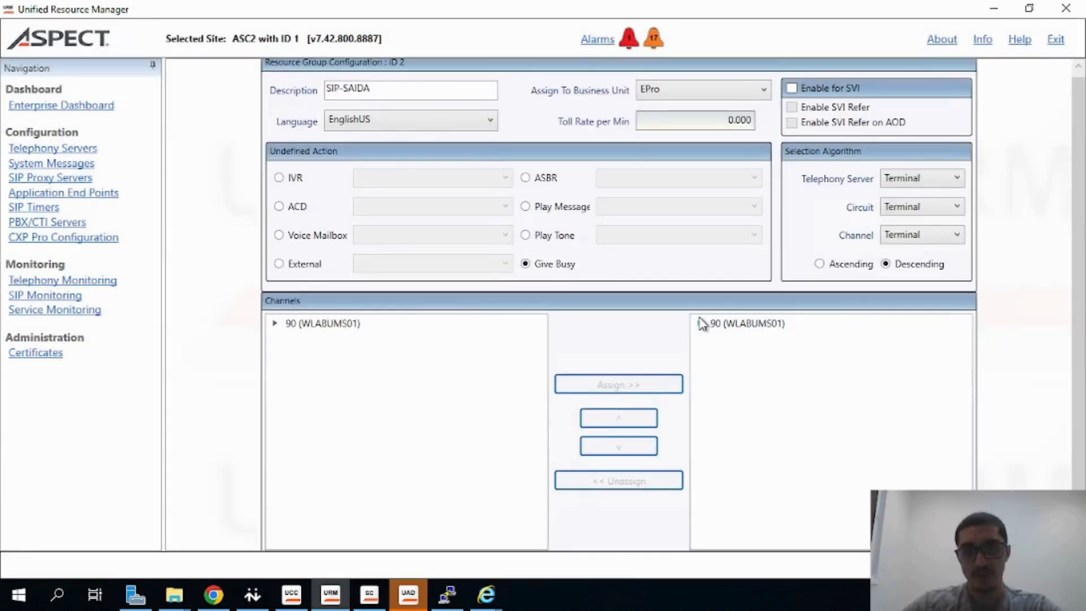
left_click(699, 323)
left_click(715, 463)
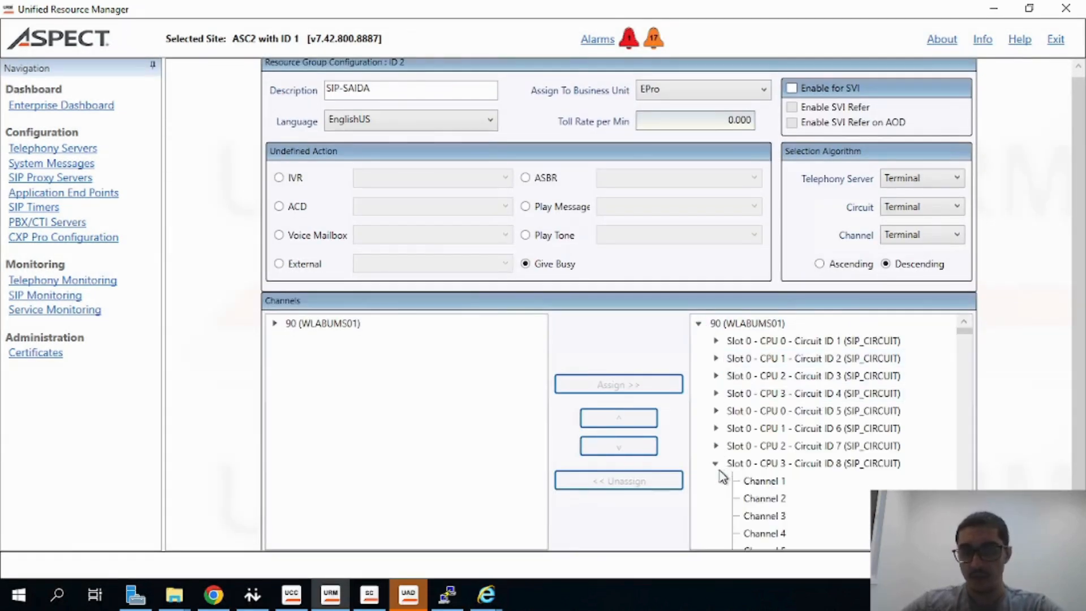
left_click(754, 463)
left_click(632, 484)
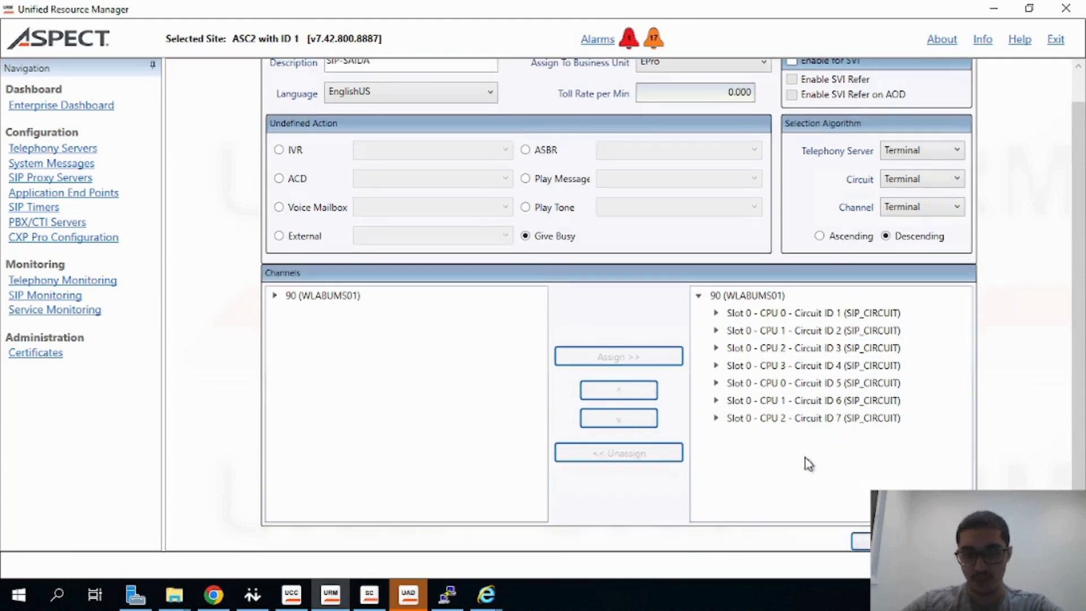
left_click(861, 541)
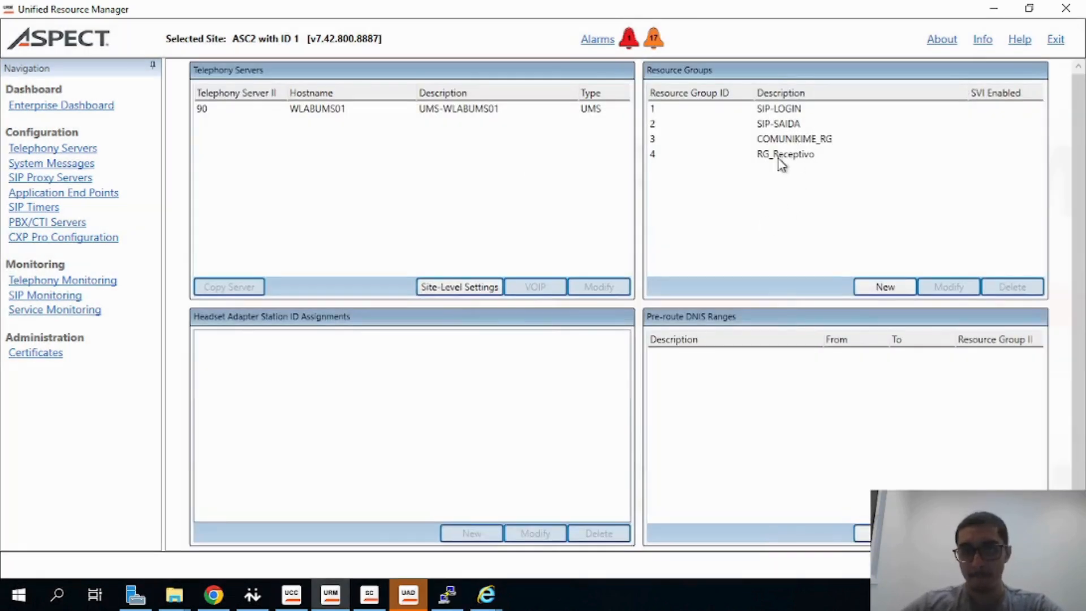
Assign Slot 0 - CPU 3 - Circuit ID 8 (SIP_CIRCUIT) to the RG_Receptivo resource group and save it
left_click(746, 157)
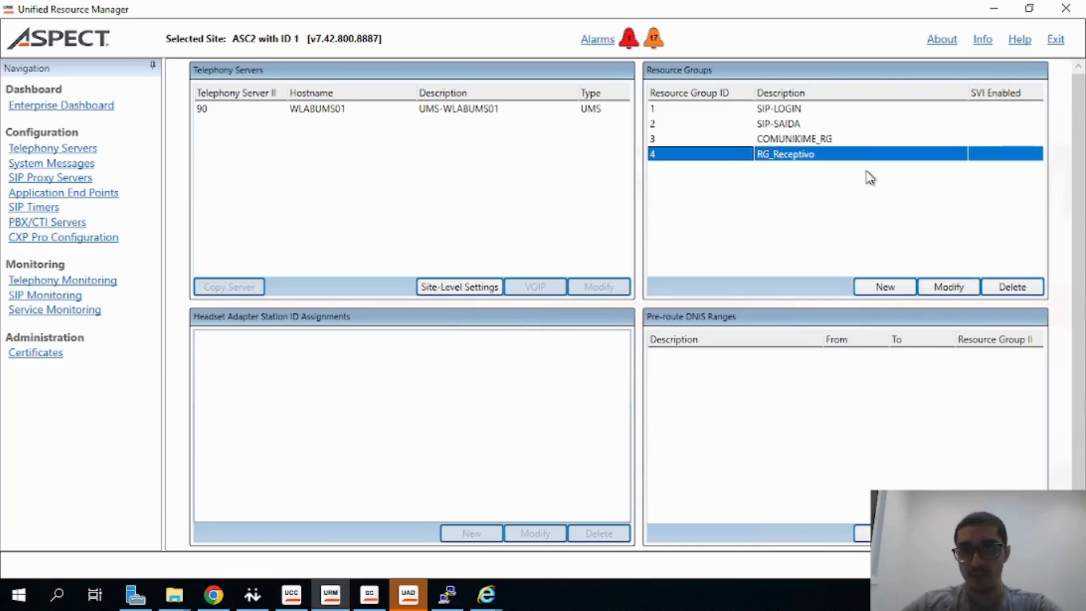
left_click(948, 287)
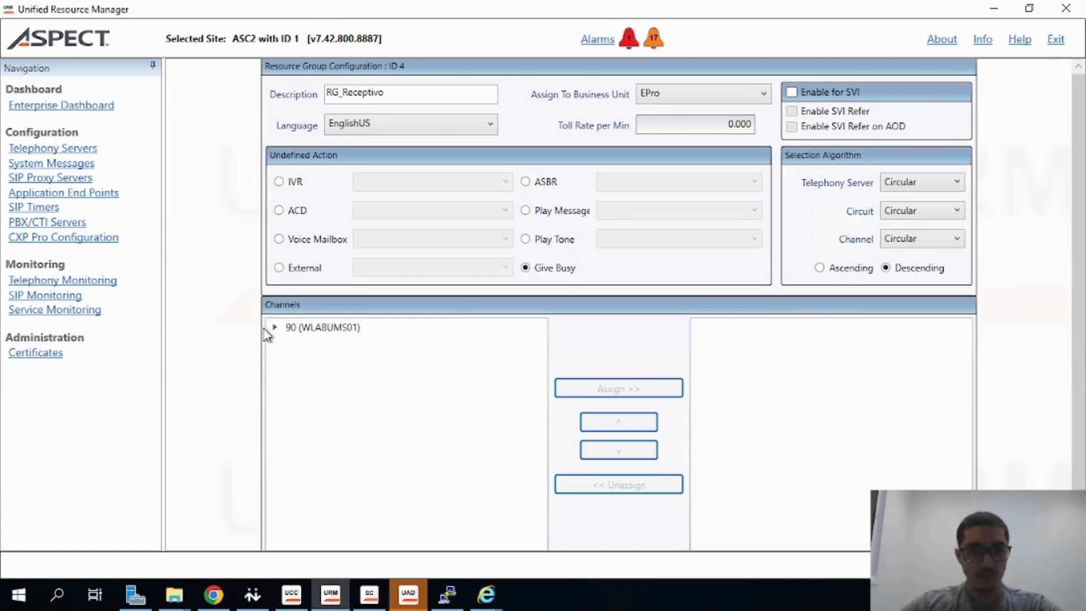
left_click(274, 328)
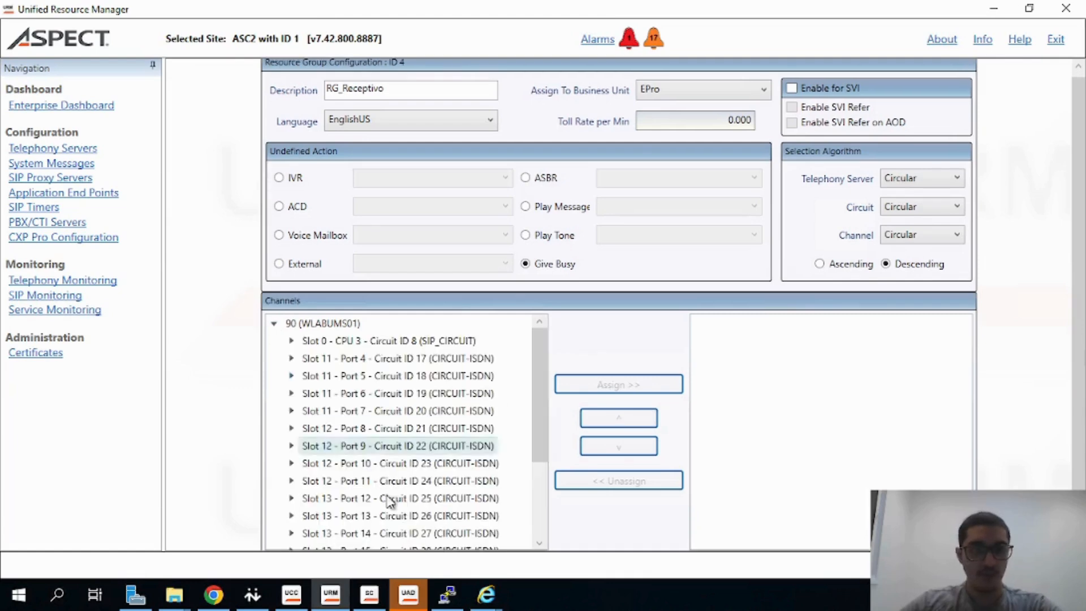
left_click(321, 344)
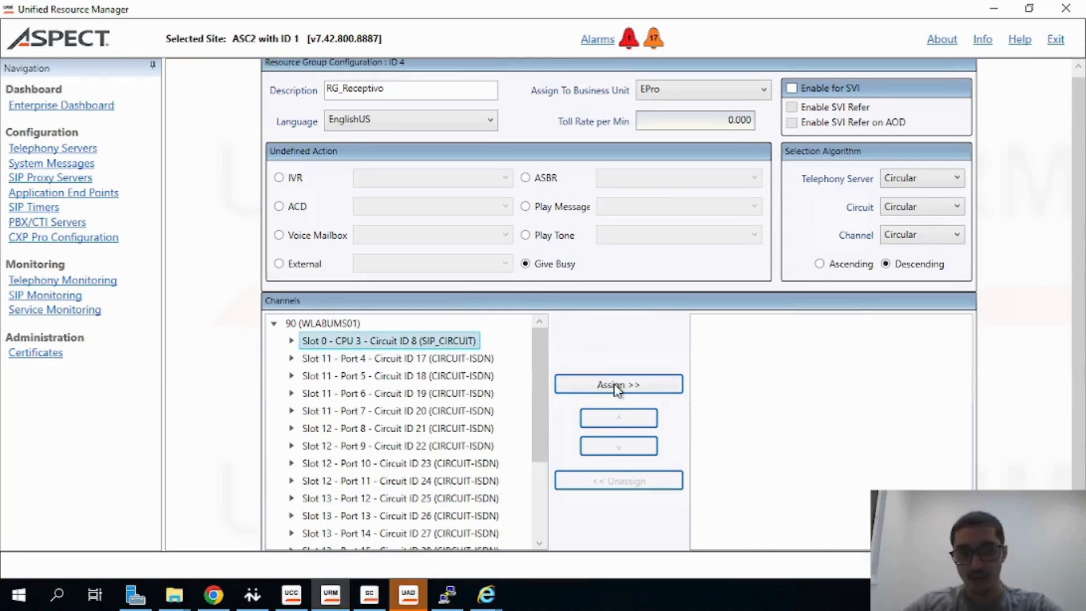
left_click(654, 382)
scroll(780, 396, "down", 1)
left_click(699, 295)
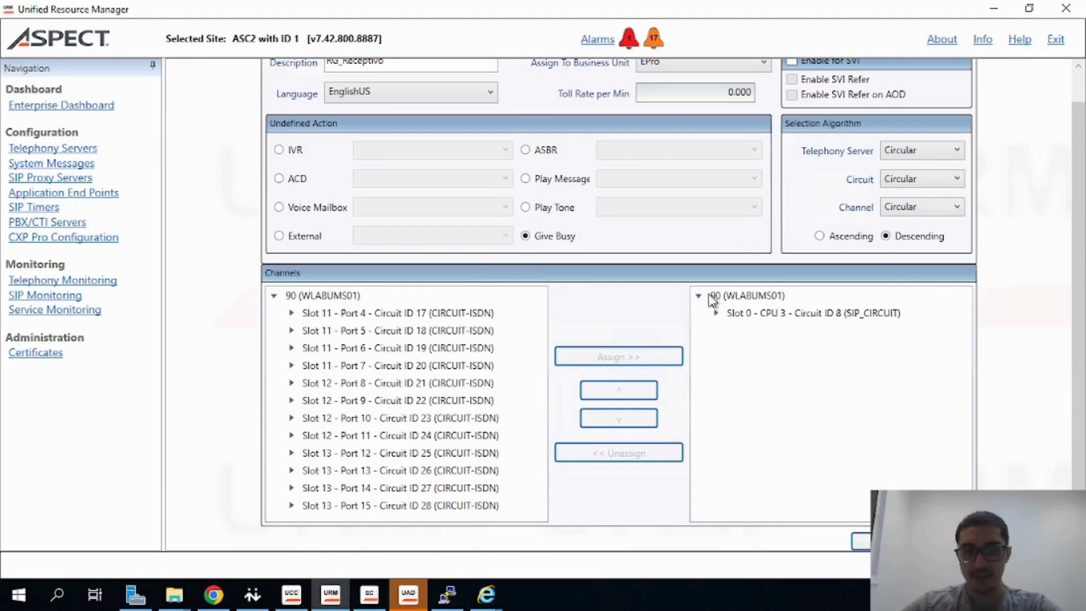
left_click(716, 312)
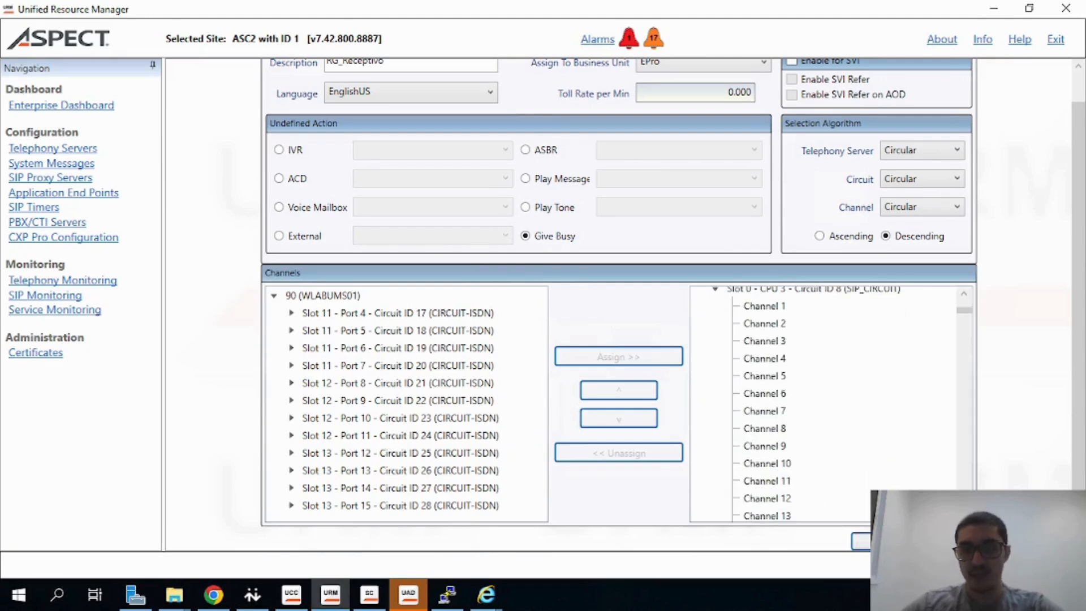
scroll(815, 379, "up", 1)
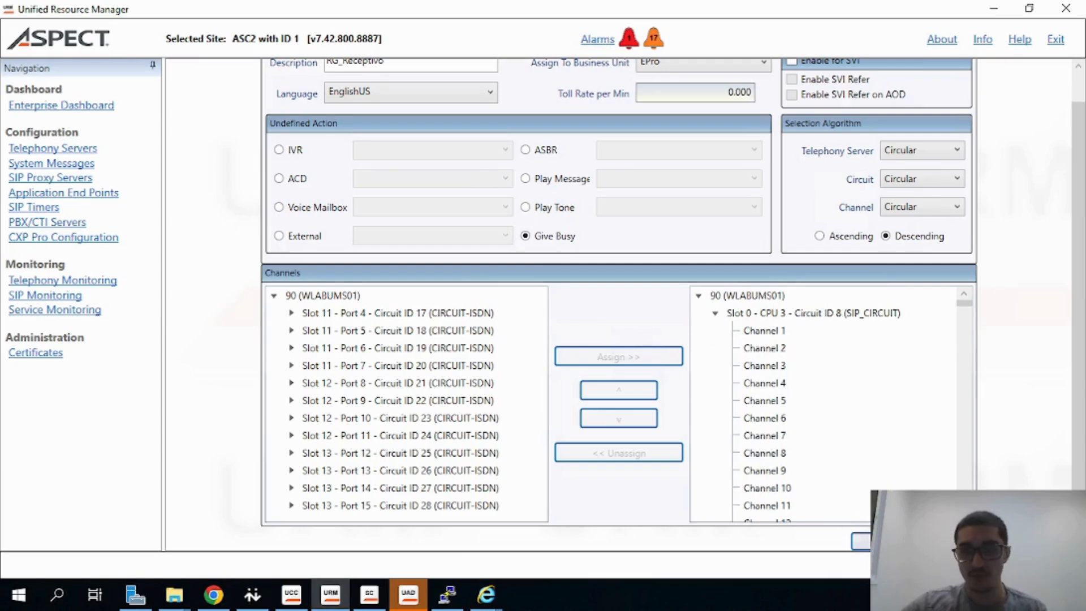
left_click(860, 541)
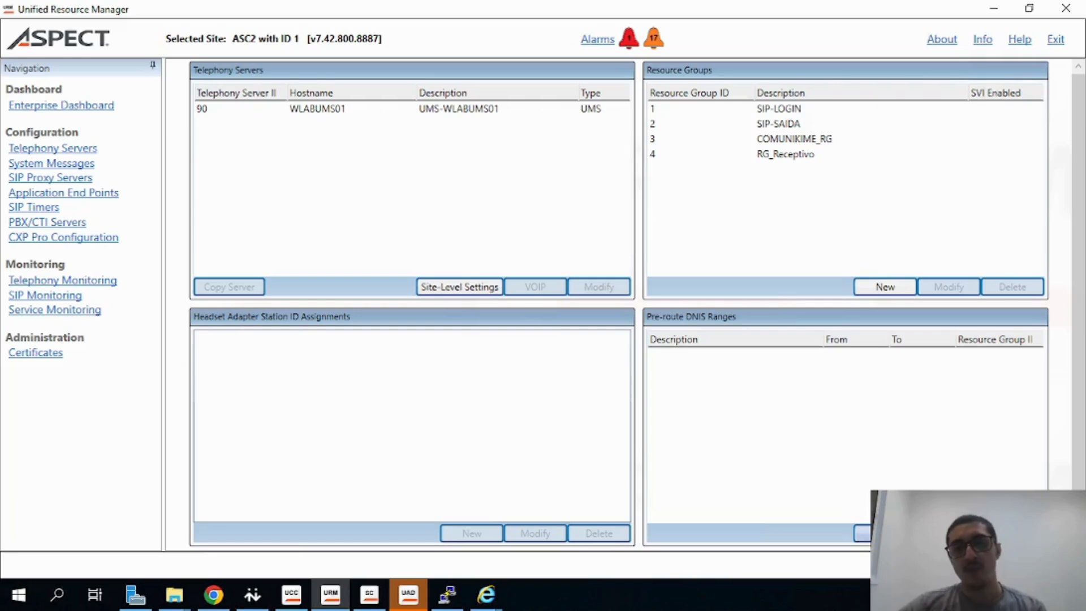
Start a new pre-route DNIS range with From 080012 and To 080013
left_click(871, 532)
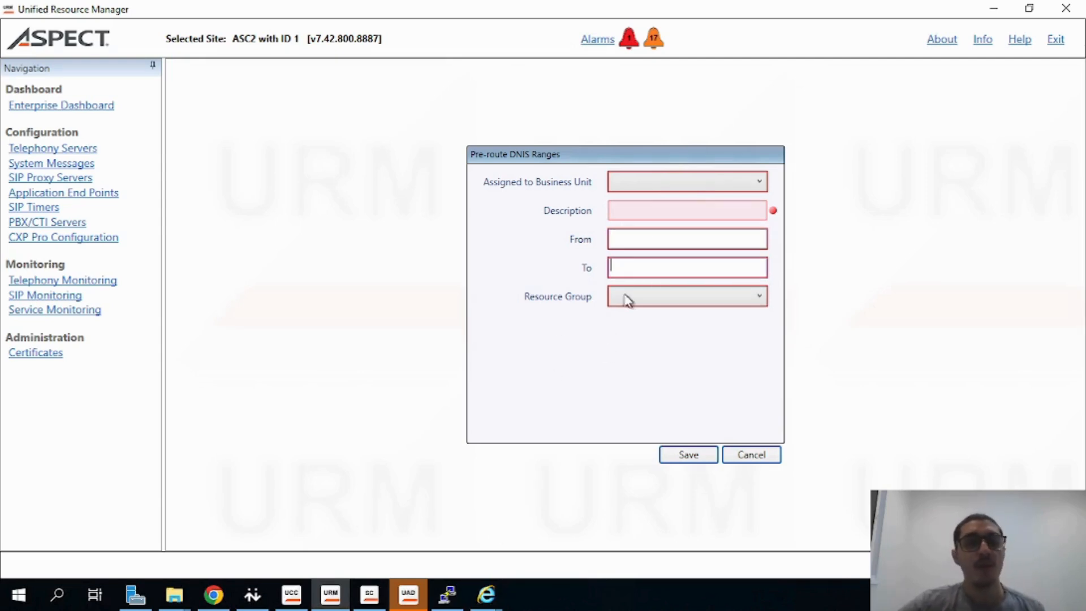
left_click(666, 240)
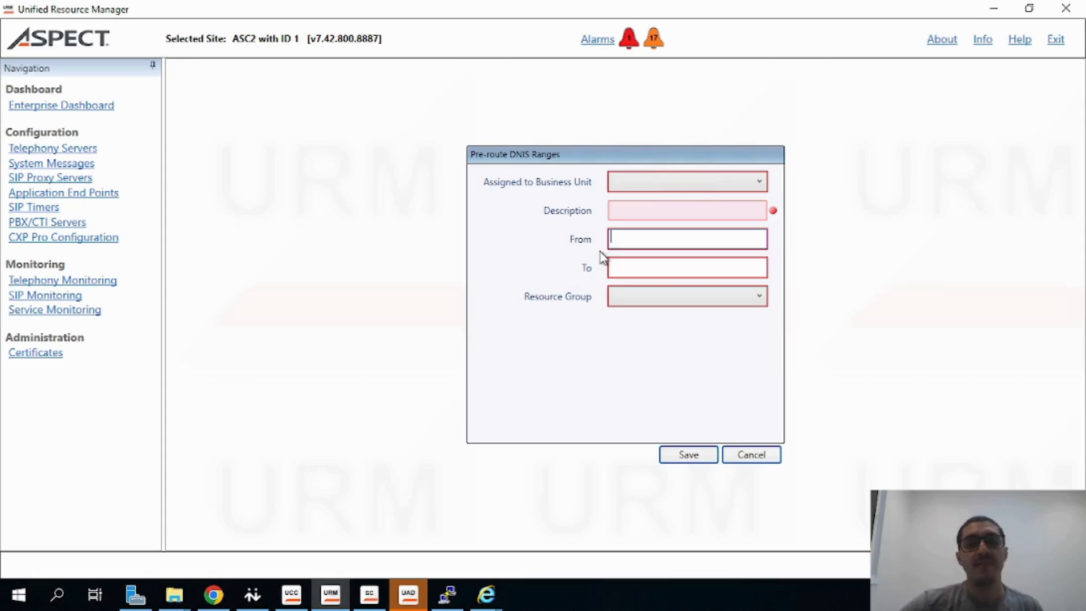
type("080012")
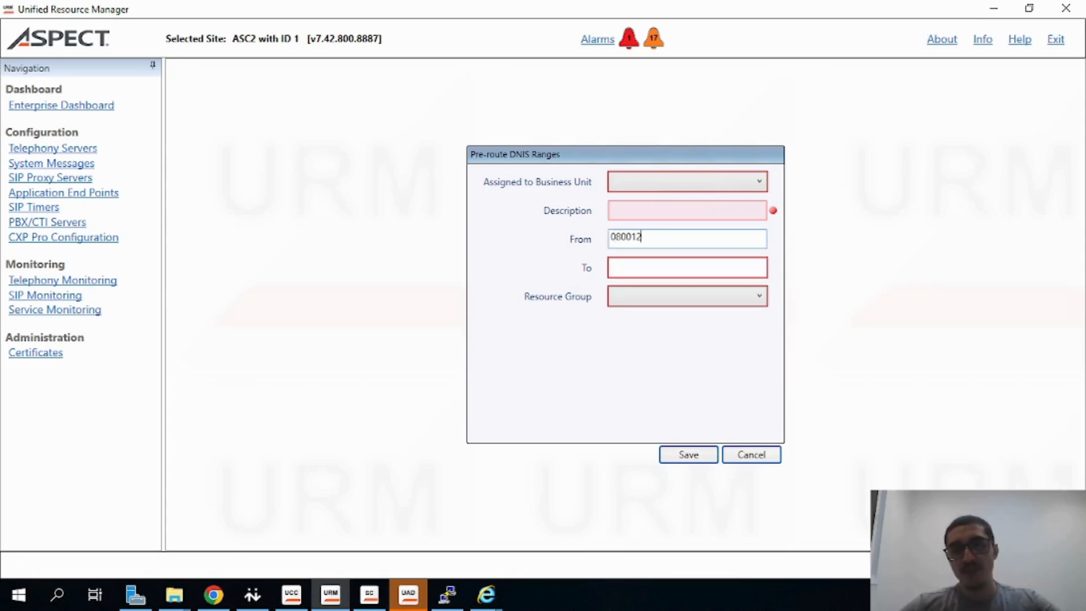
left_click(660, 270)
type("0")
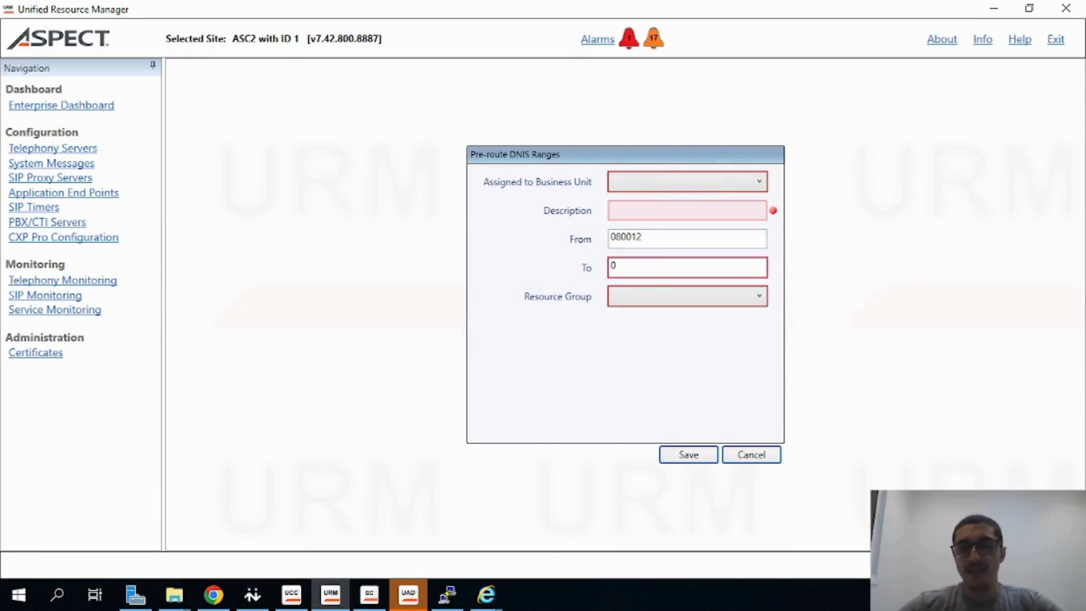
type("80013")
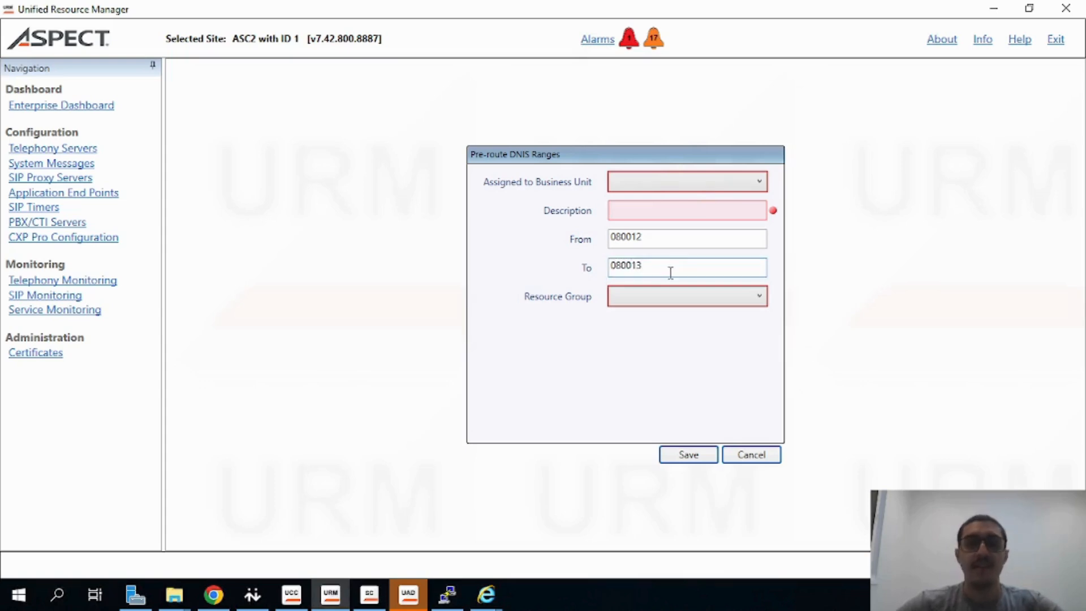
Set the DNIS range's description to Banco_CMK
left_click(654, 215)
type("Banco")
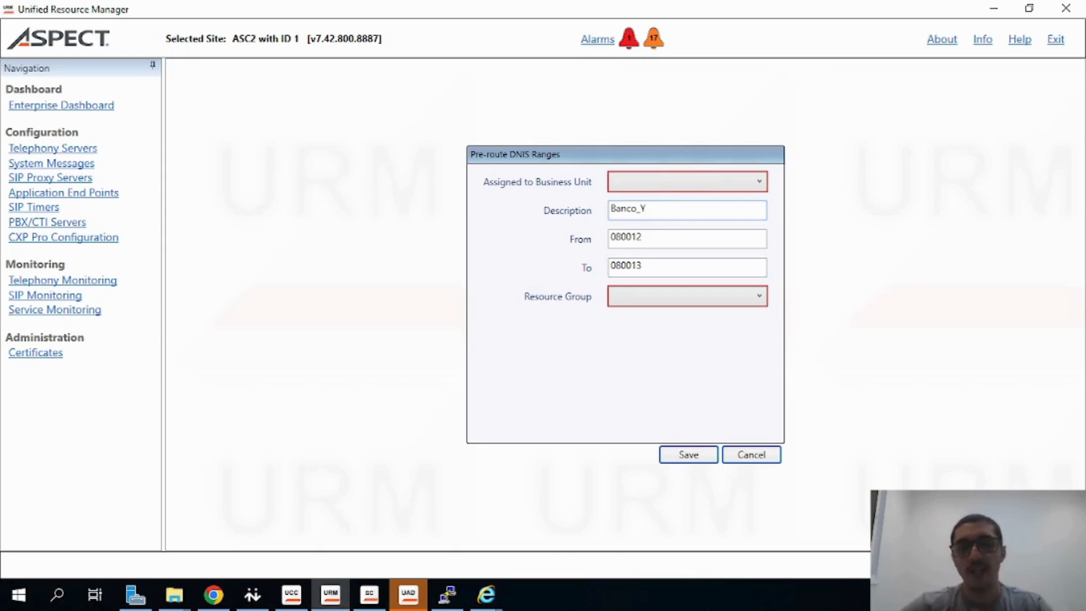
type("_Y")
left_click(656, 237)
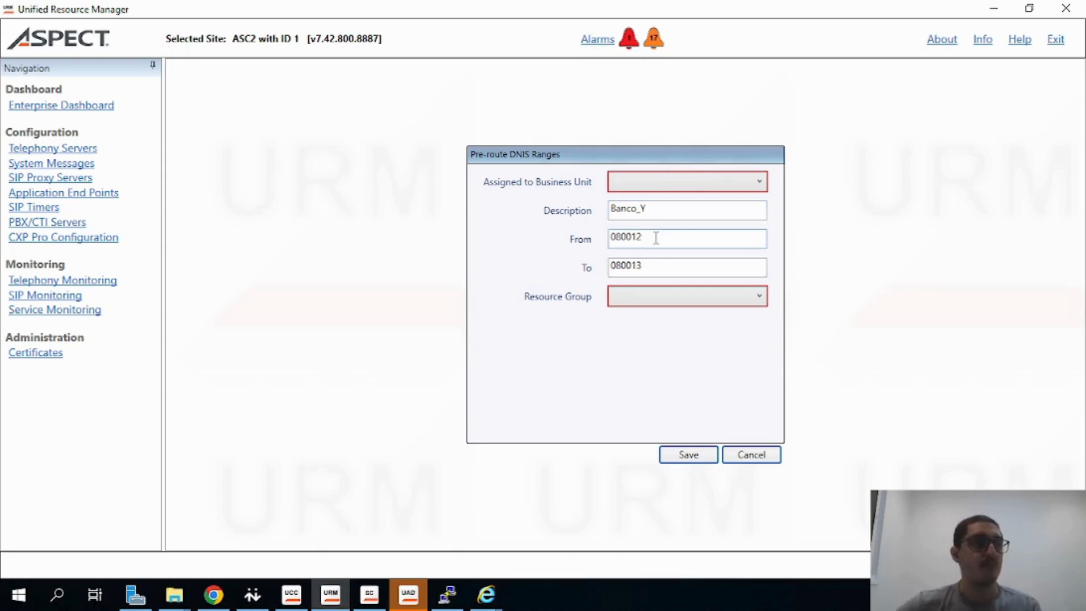
left_click_drag(657, 237, 600, 243)
left_click_drag(673, 265, 534, 280)
left_click(658, 236)
double_click(625, 237)
left_click_drag(654, 266, 568, 263)
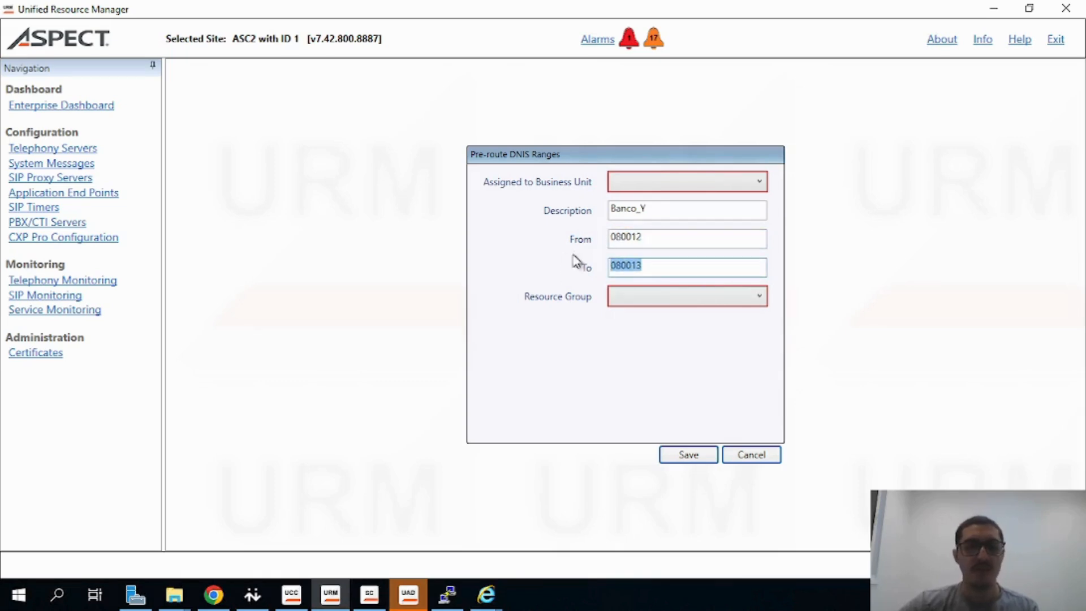
left_click_drag(698, 208, 588, 218)
left_click(681, 216)
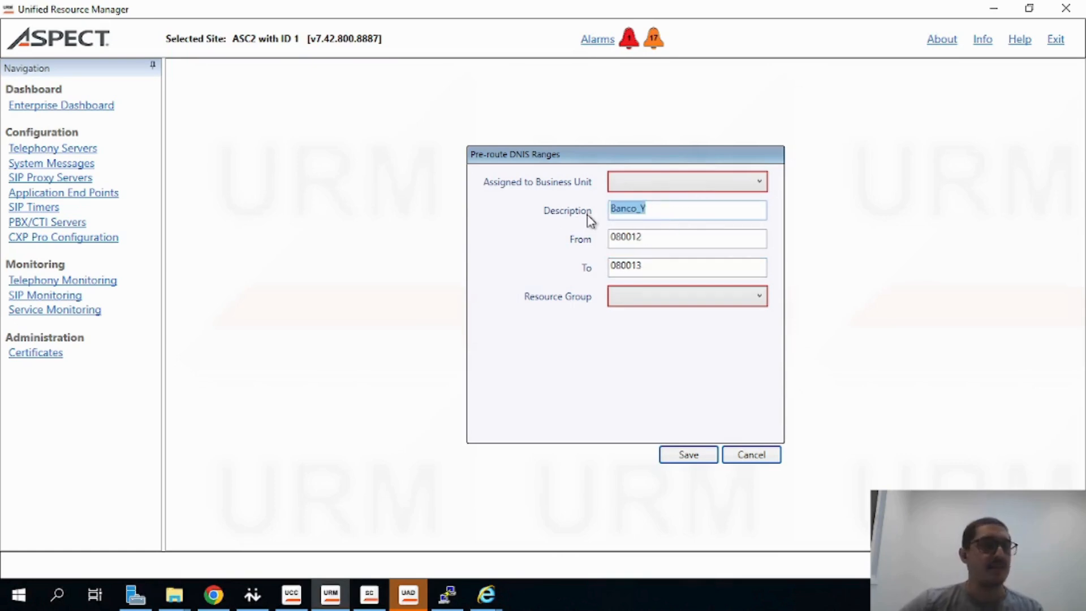
left_click(701, 211)
left_click_drag(707, 211, 601, 218)
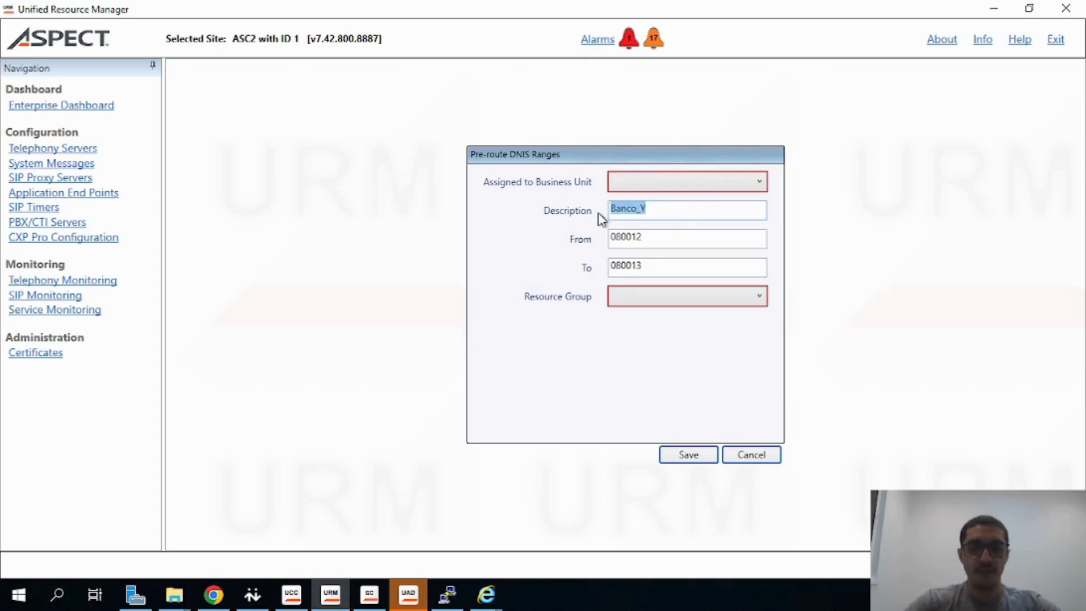
type("Banco_CMK")
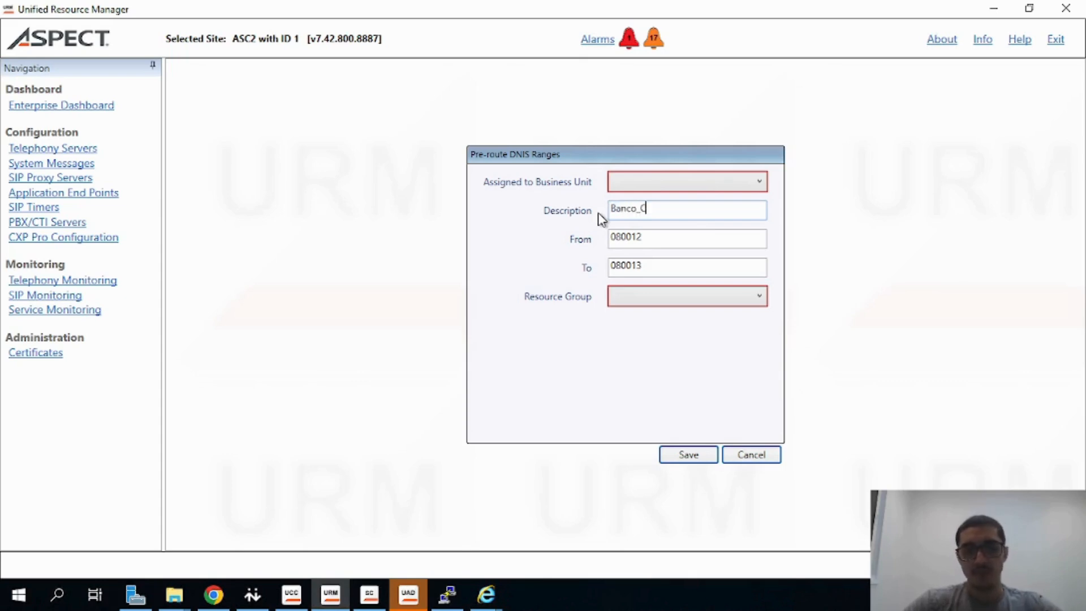
Change the From number to 0800123 and copy it into the To field
left_click(668, 237)
type("3")
double_click(641, 237)
key("ctrl+c")
double_click(625, 265)
key("ctrl+v")
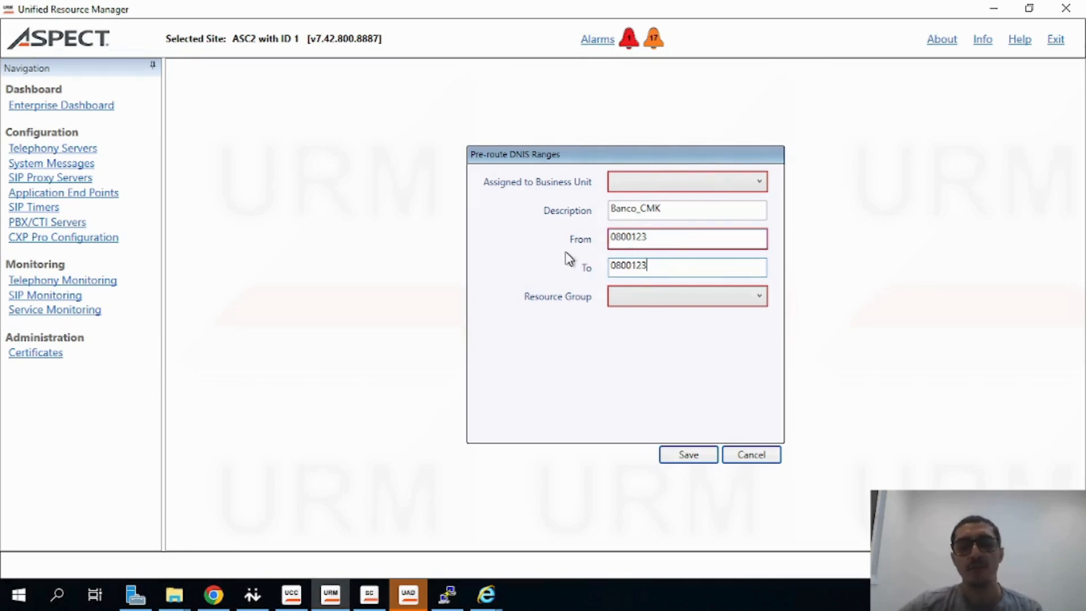
Assign the range to business unit EPro and resource group RG_Receptivo, then save it
left_click(666, 182)
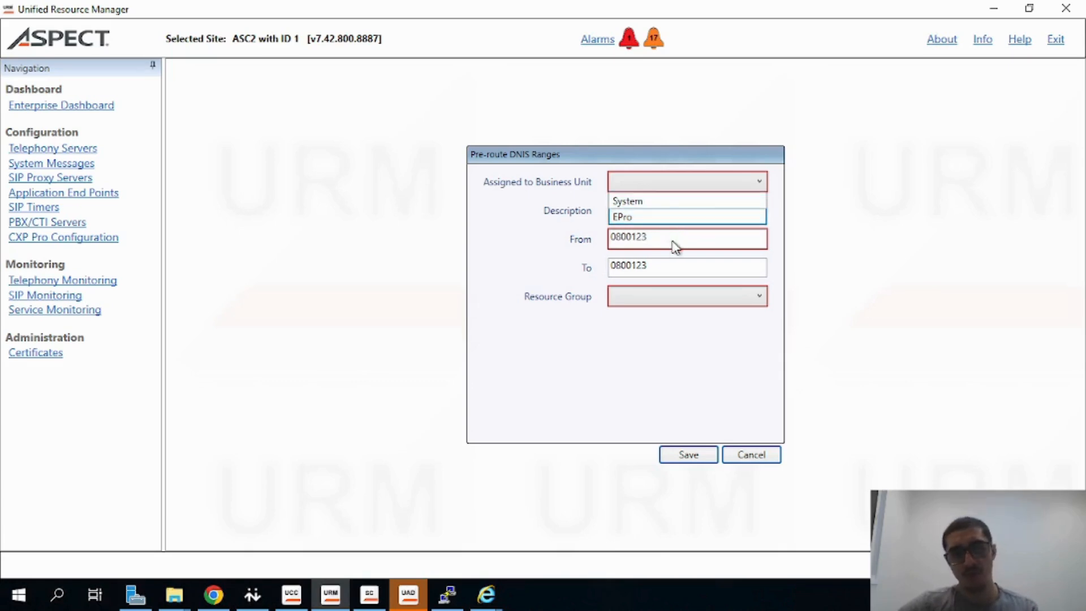
left_click(622, 218)
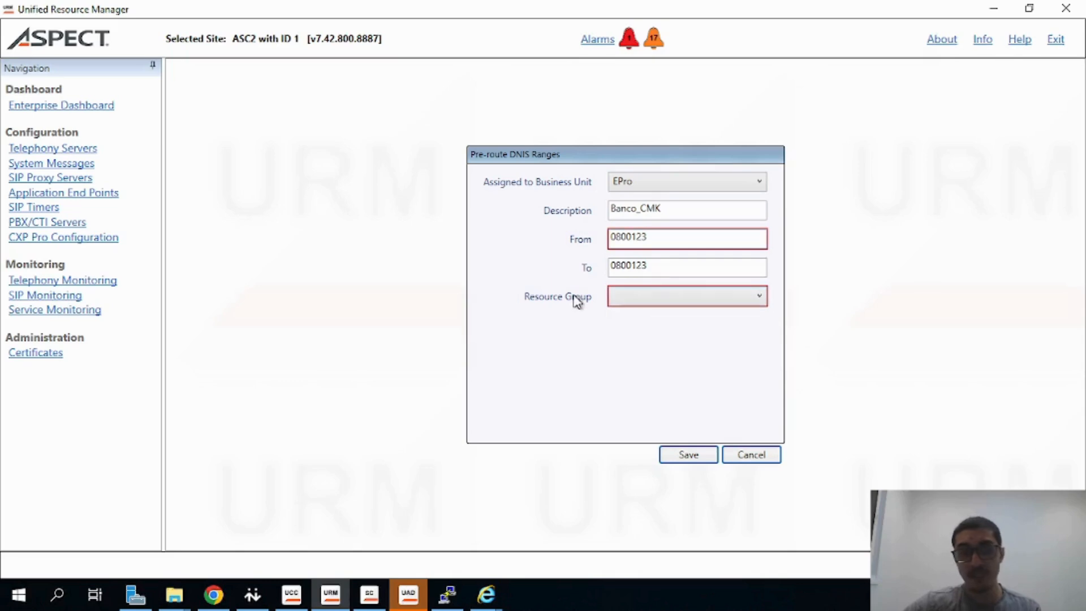
left_click(642, 301)
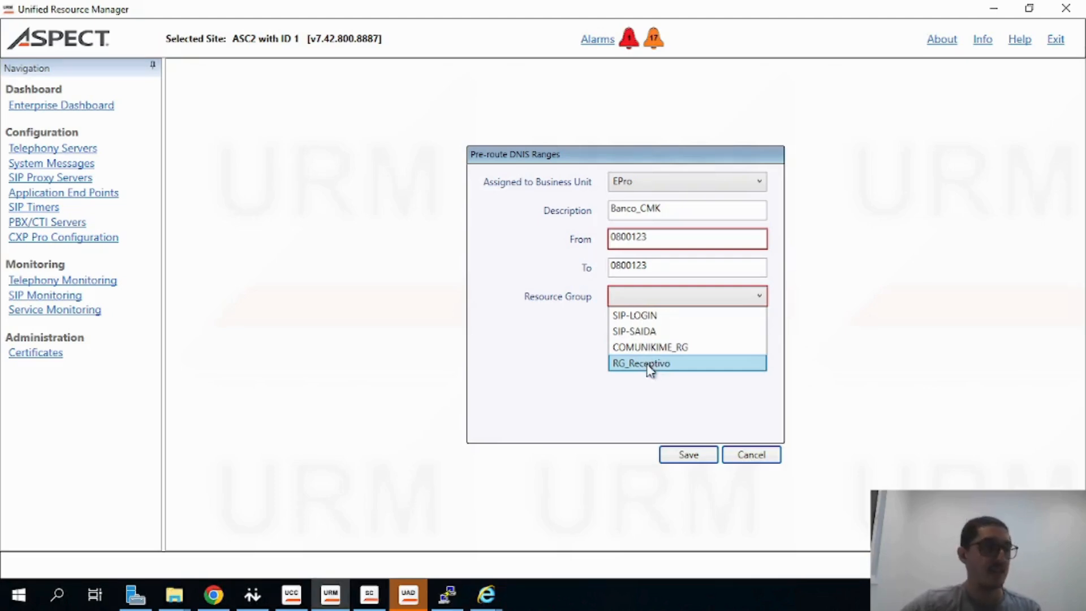
left_click(627, 364)
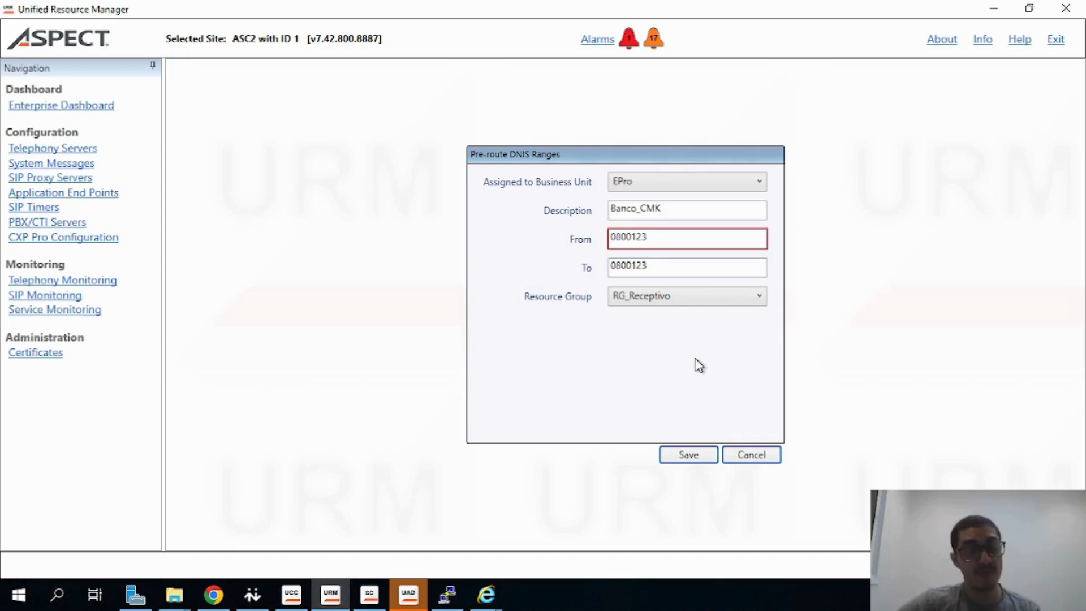
left_click(688, 455)
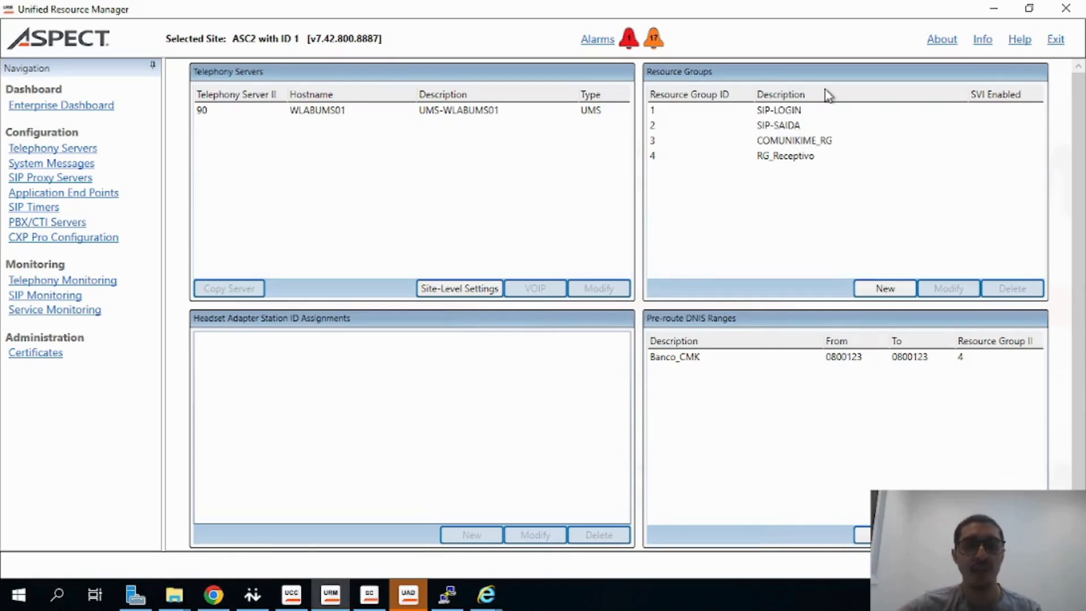
Start a new SIP proxy device and move AspectSIPProxy-WLABCORE [EPro] into its selected servers
left_click(759, 360)
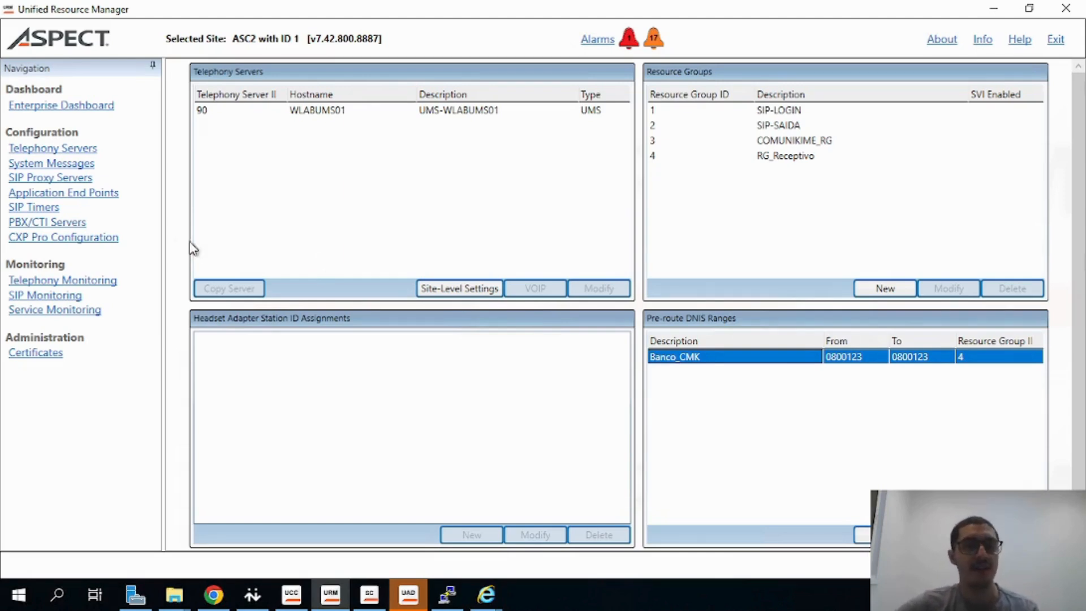
left_click(65, 179)
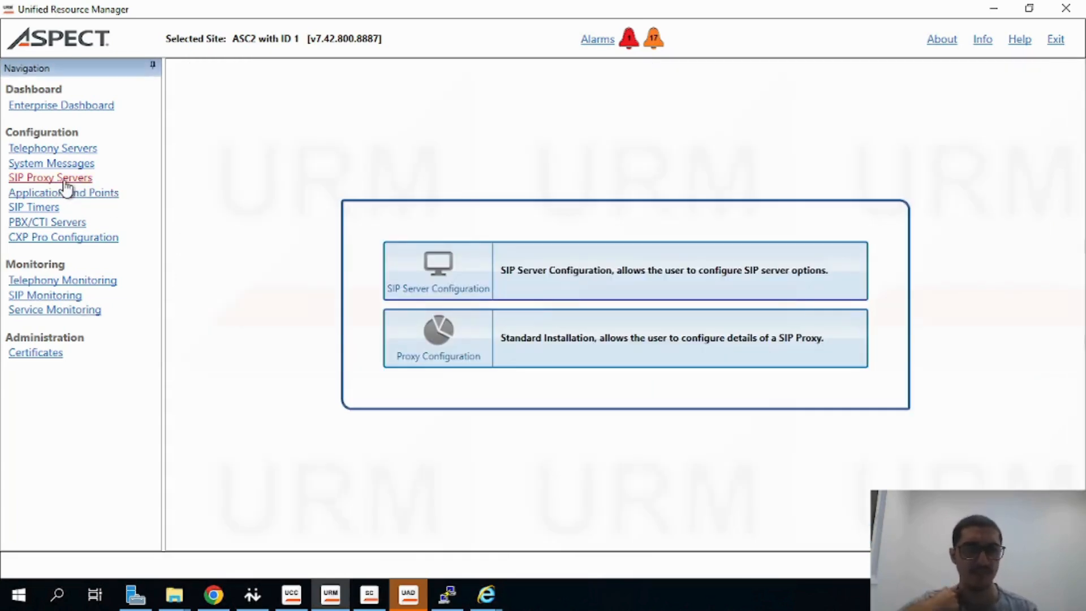
left_click(439, 346)
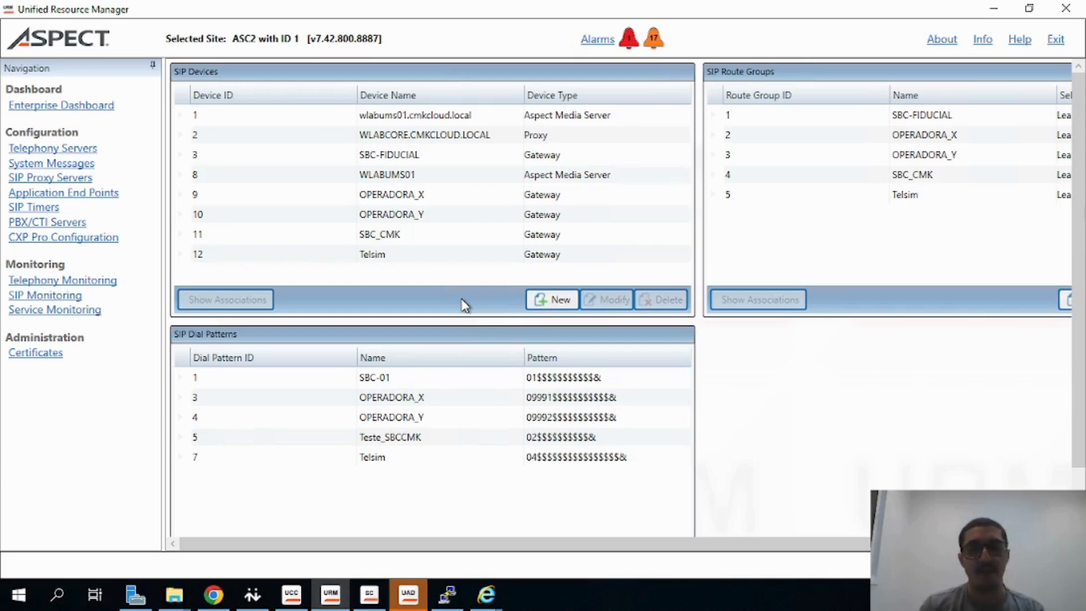
left_click(543, 300)
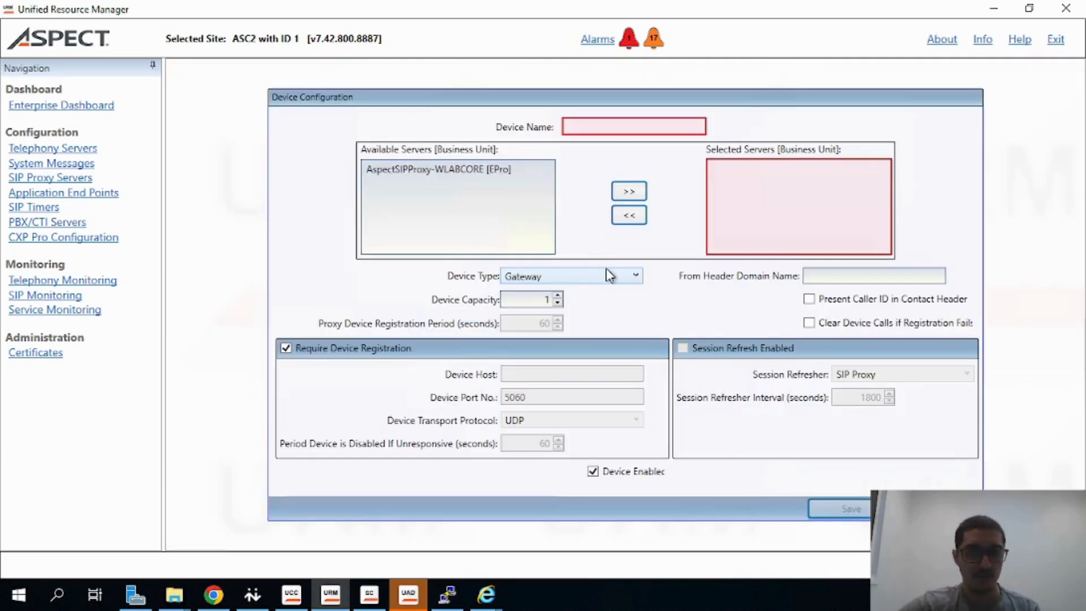
left_click(503, 174)
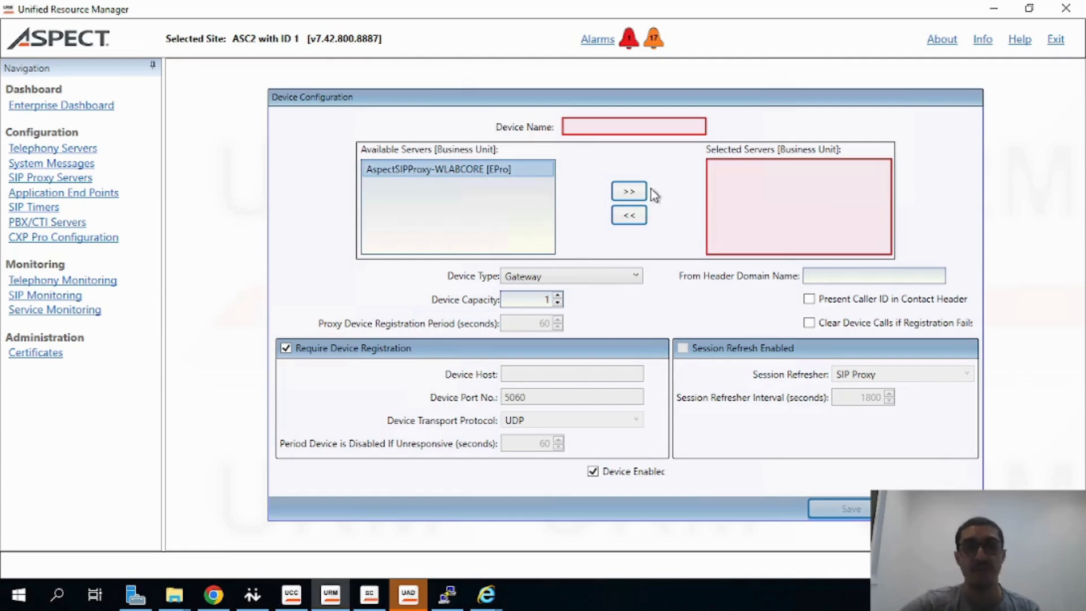
left_click(628, 192)
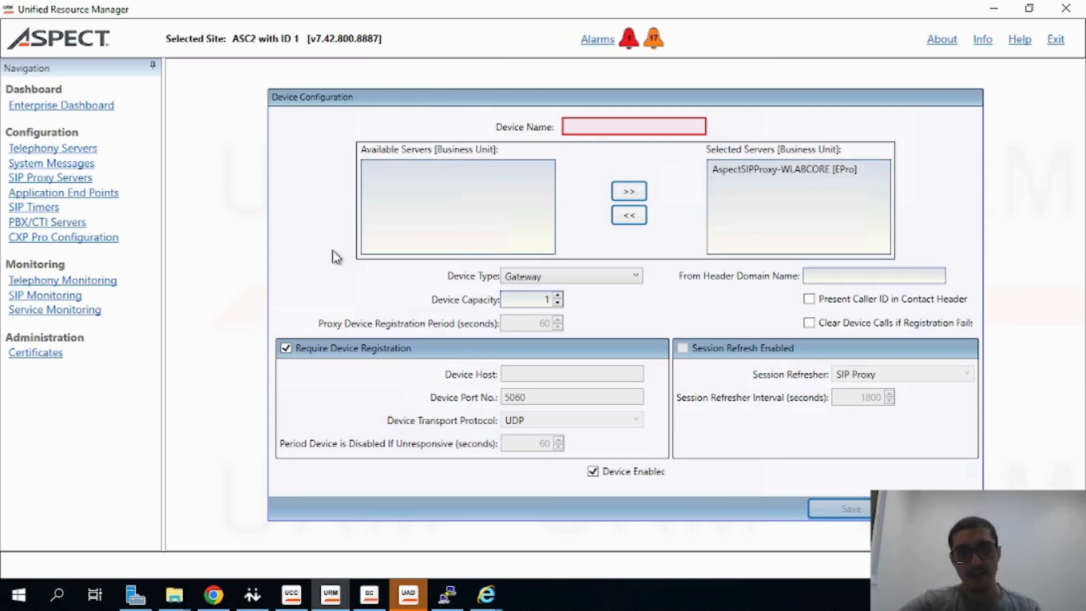
left_click(748, 168)
left_click(616, 215)
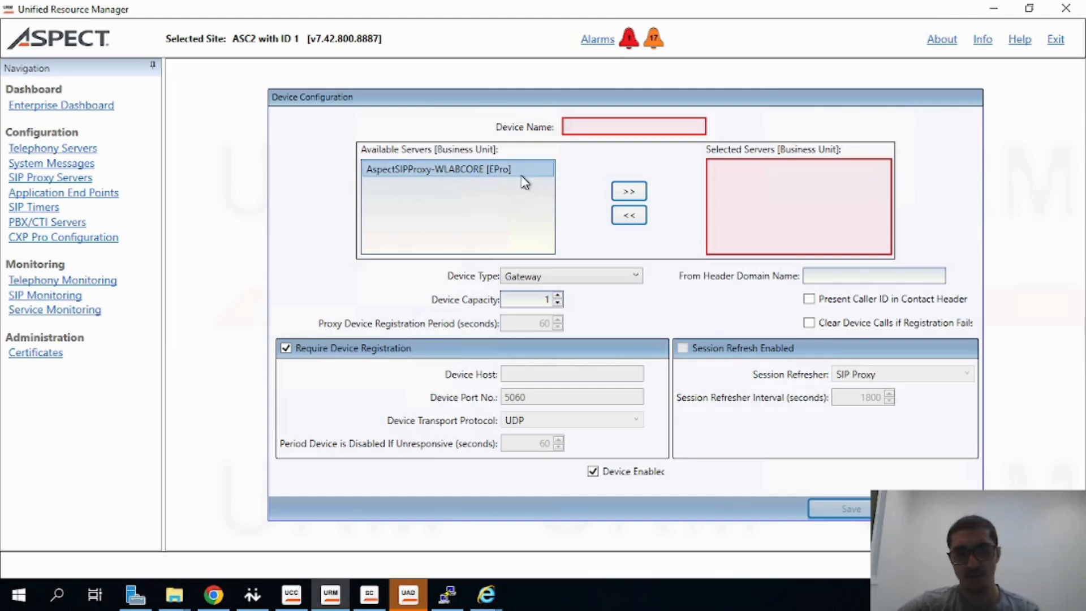
left_click(628, 191)
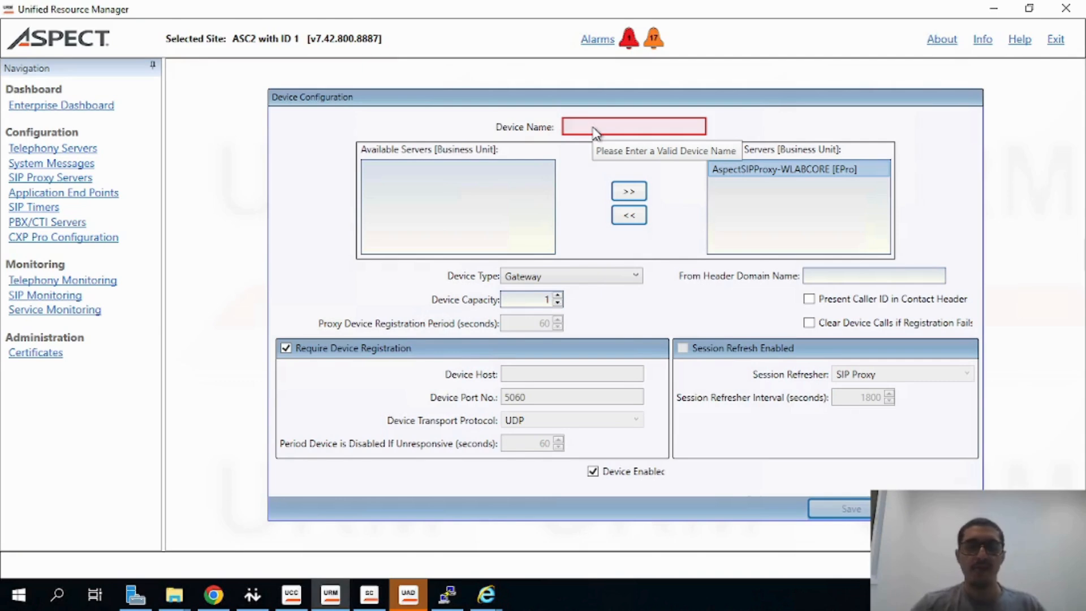
Name the SIP device SIPBanco_CMK
left_click(615, 134)
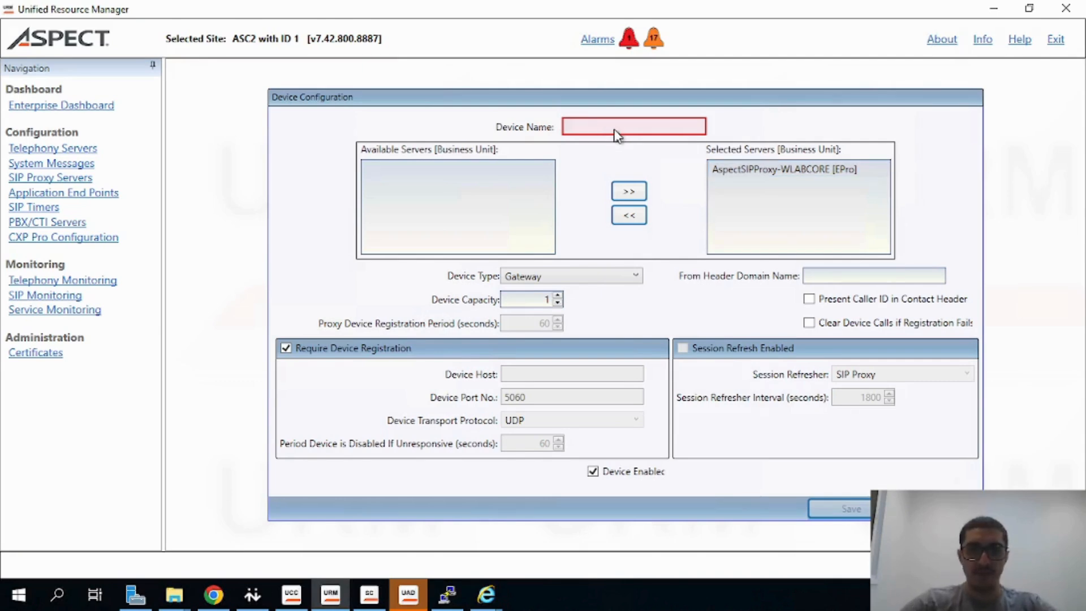
type("SIPBanco_CMK")
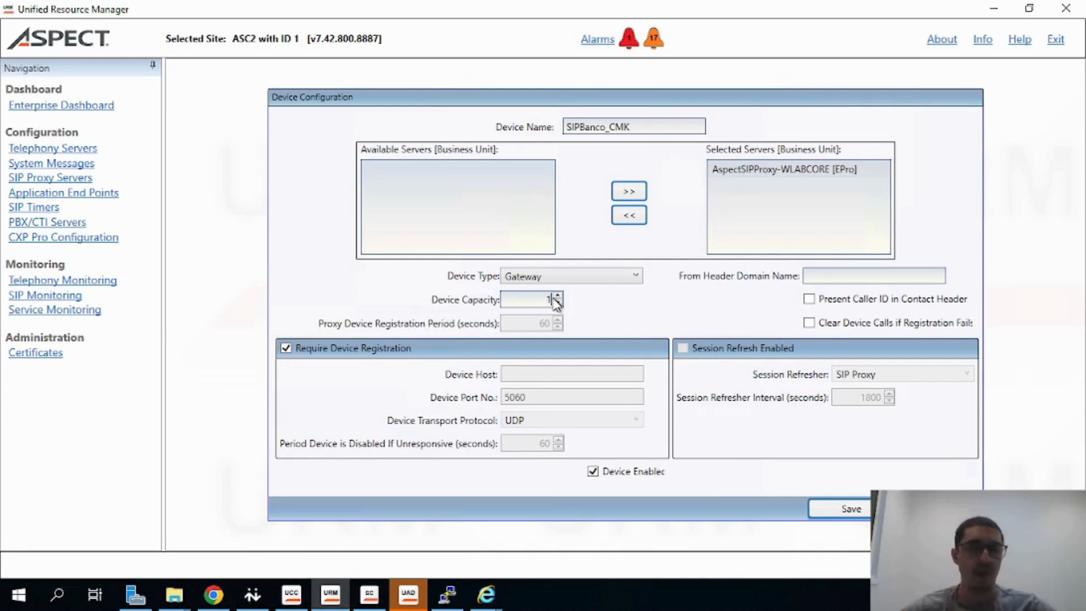
Set the SIP device's capacity to 1000 and turn off Require Device Registration
mouse_move(555, 324)
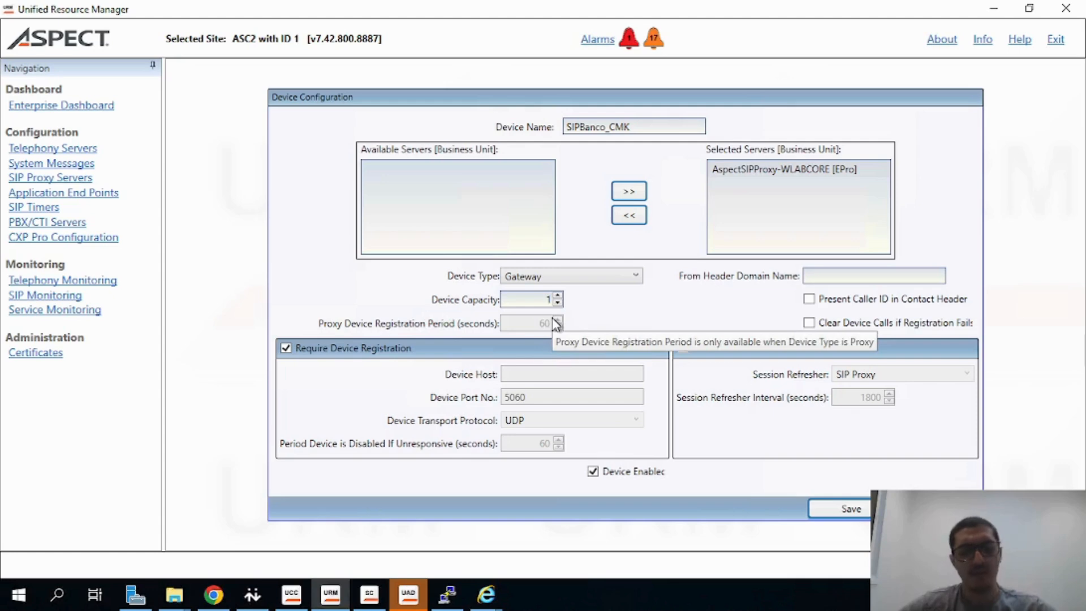
type("000")
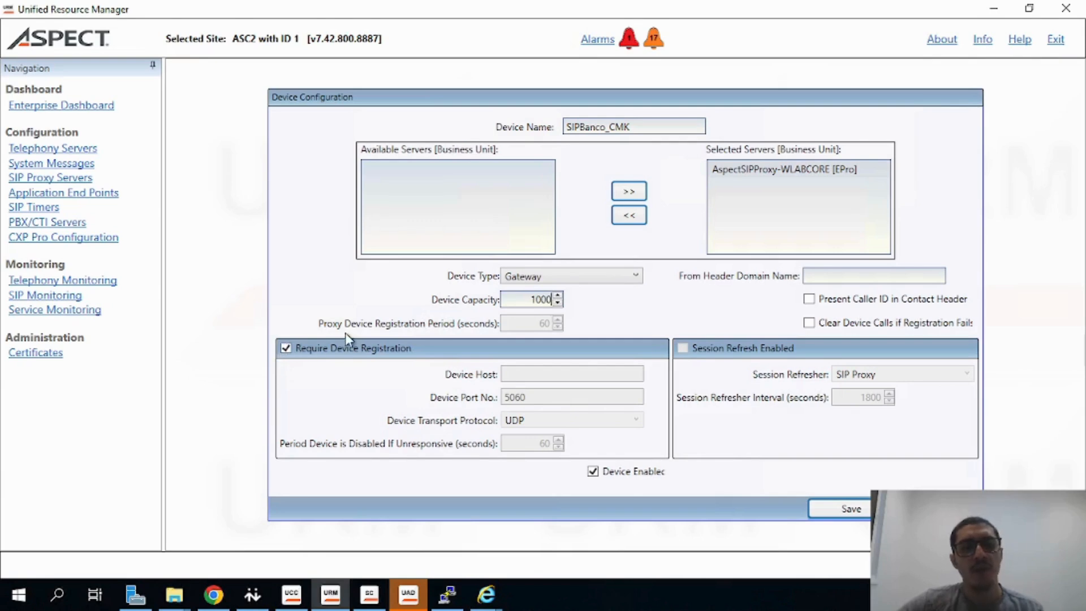
left_click(285, 348)
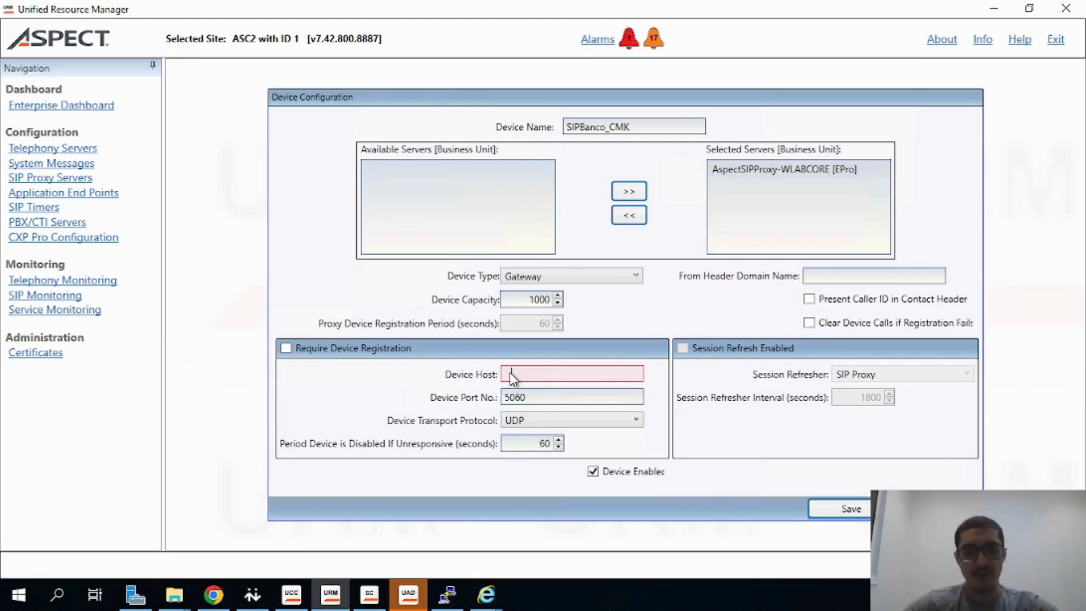
Enter 192.168.15.69 as the device host and save the SIPBanco_CMK device
type("192.168.1")
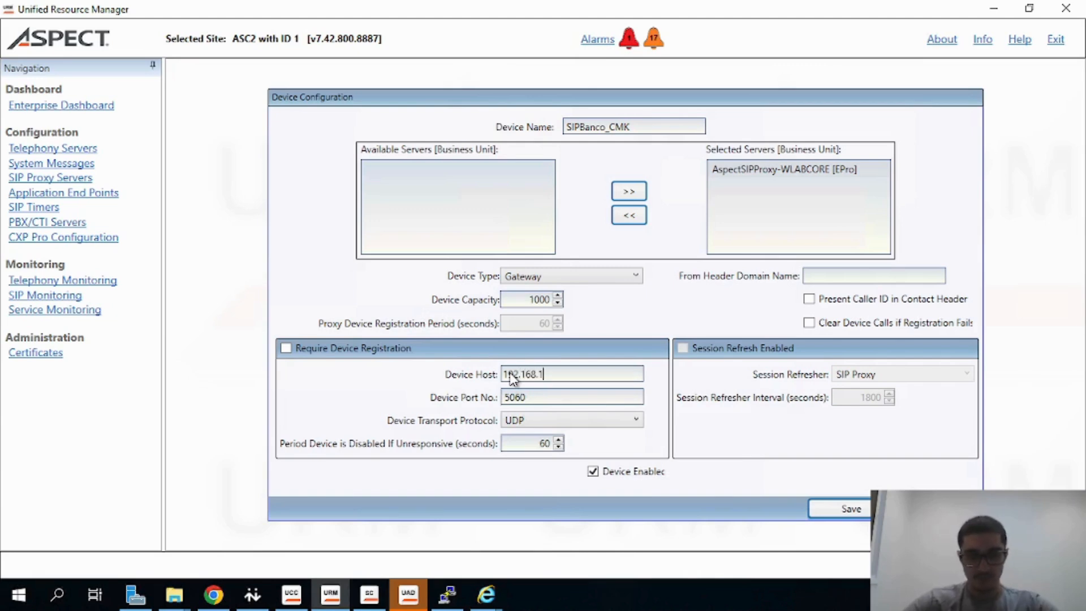
type("5.69")
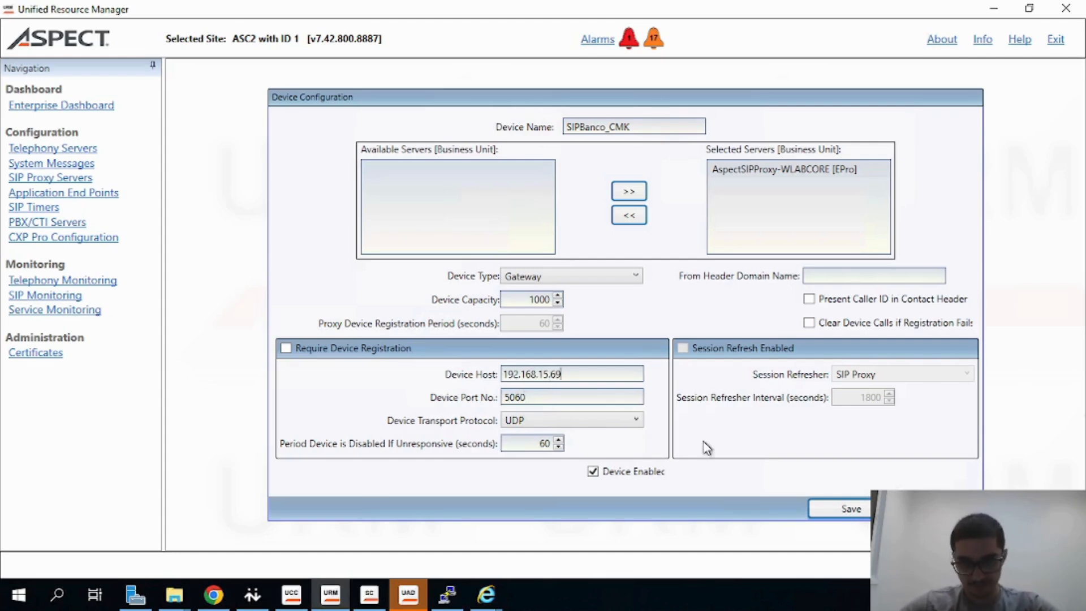
left_click(839, 505)
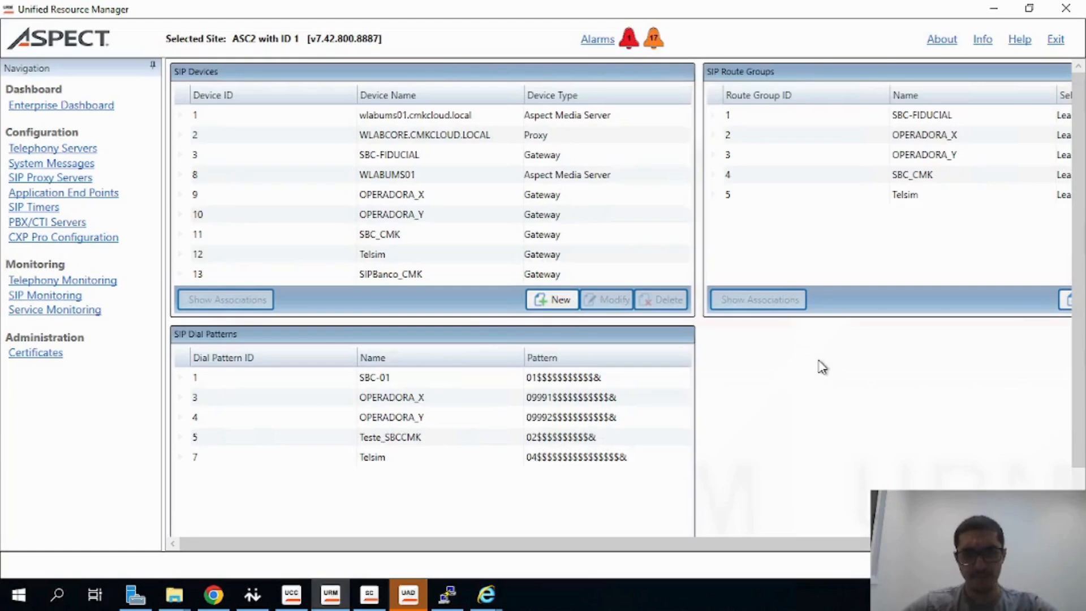
Start a new SIP route group and name it RG_SIP_CMK
left_click(481, 273)
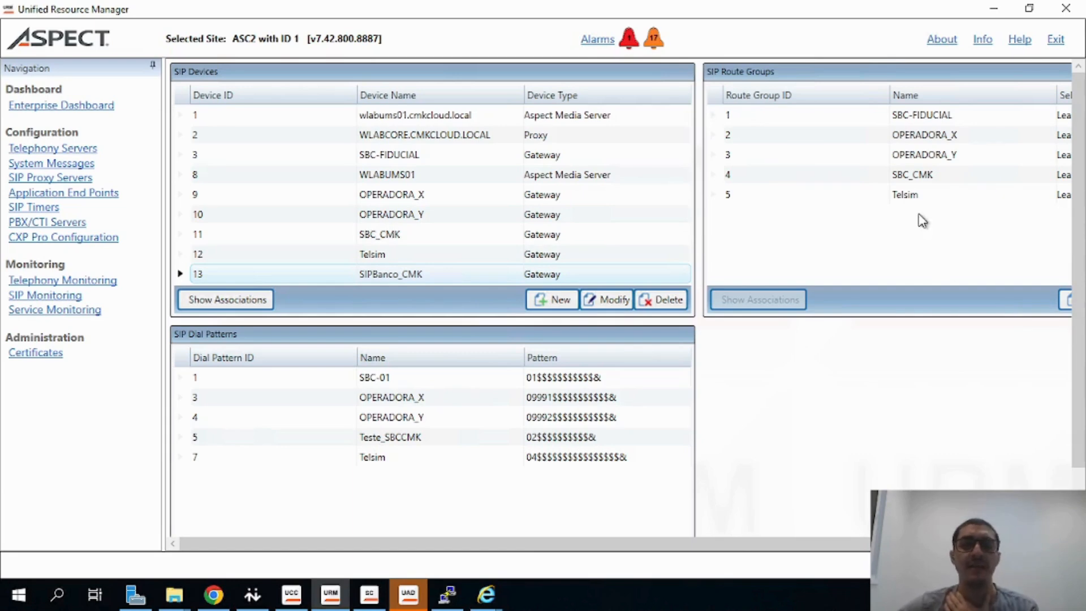
left_click(1038, 543)
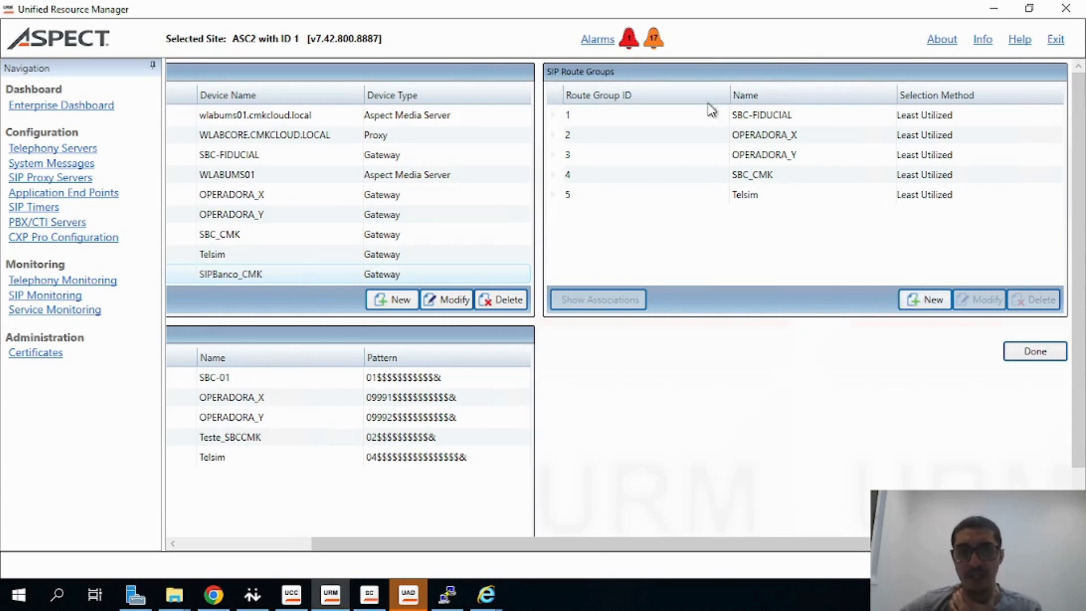
left_click(926, 300)
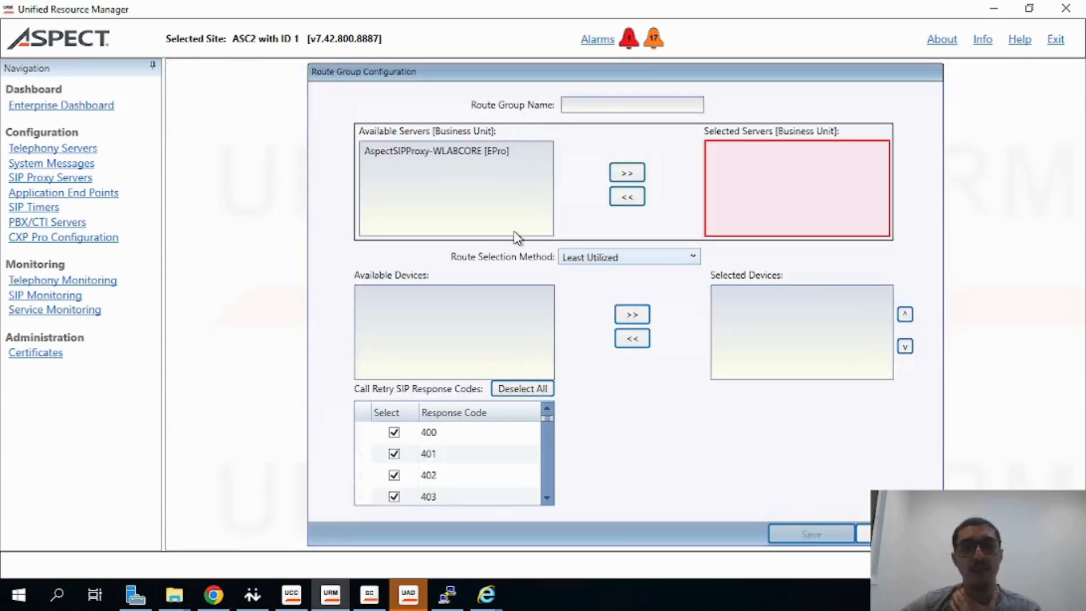
left_click(574, 104)
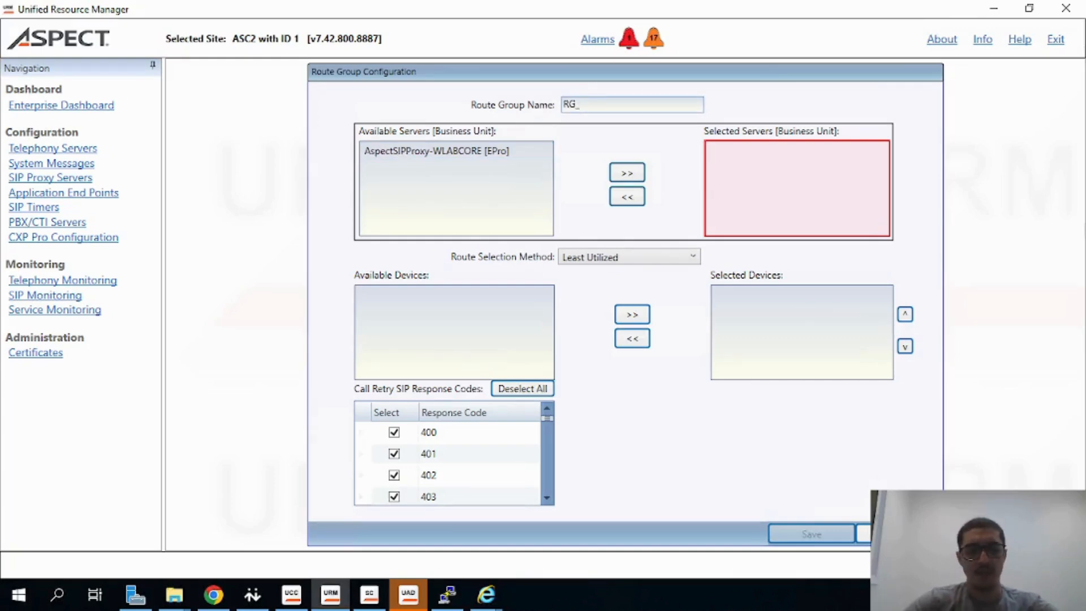
type("RG_sip")
key("BackSpace")
key("BackSpace")
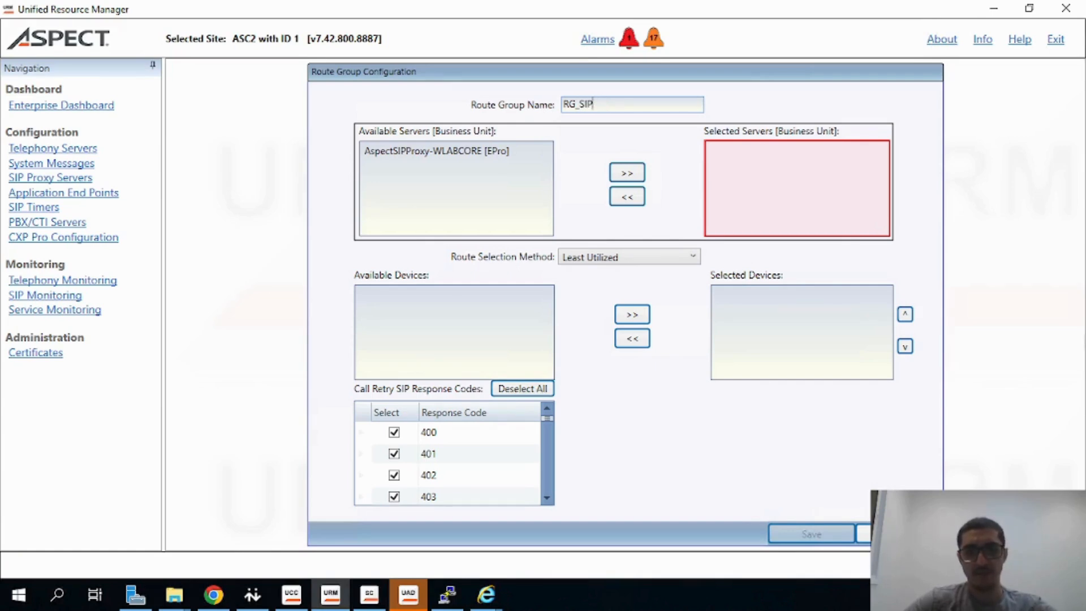
type("_cmk")
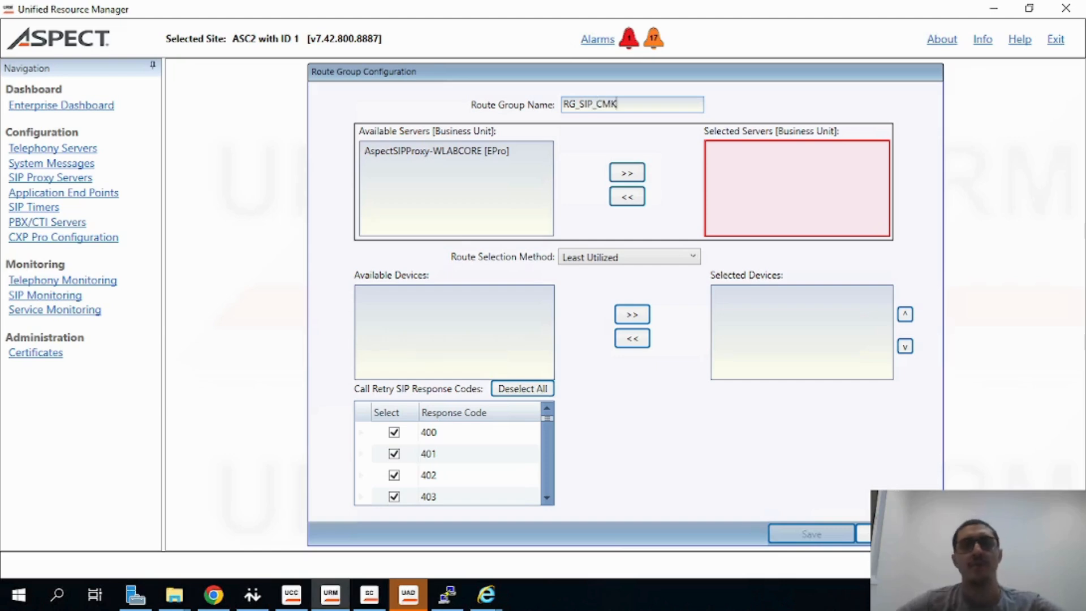
Move AspectSIPProxy-WLABCORE [EPro] into the selected servers and wlabums01.cmkcloud.local and WLABUMS01 into the selected devices
left_click(469, 151)
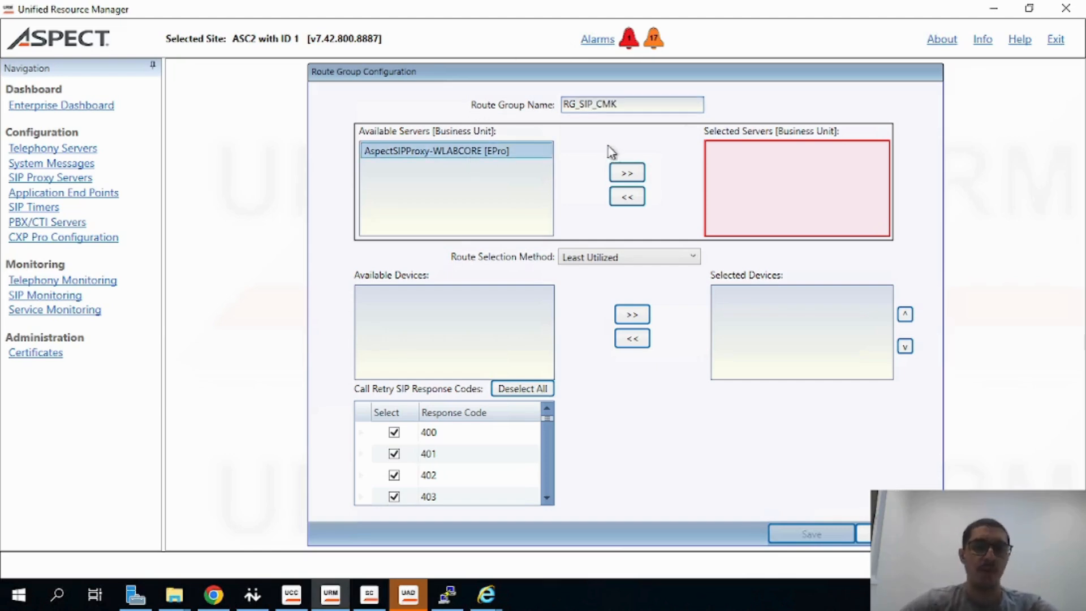
left_click(629, 174)
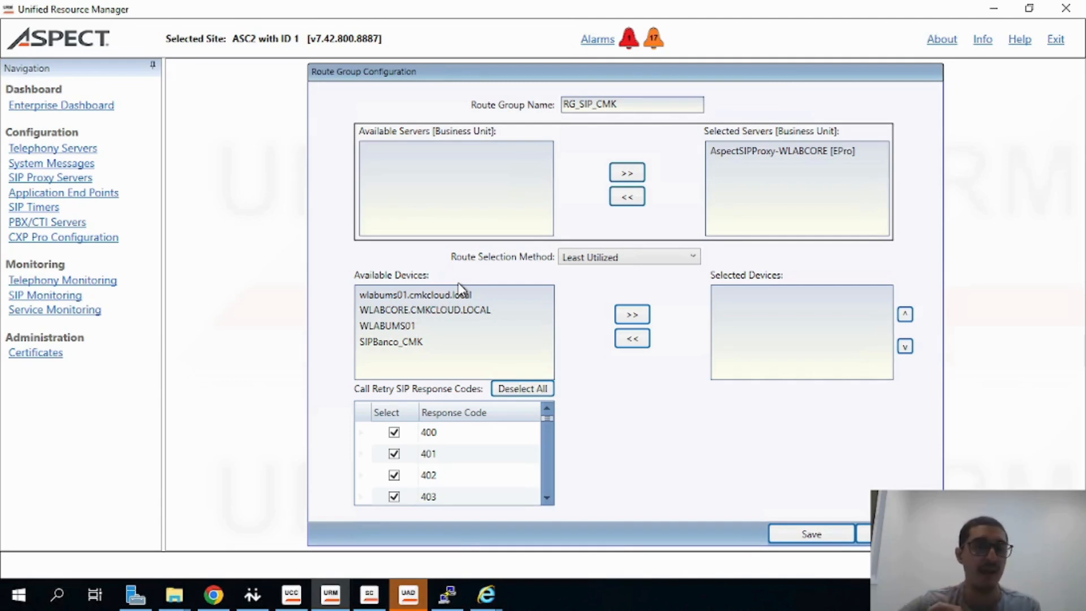
left_click(439, 292)
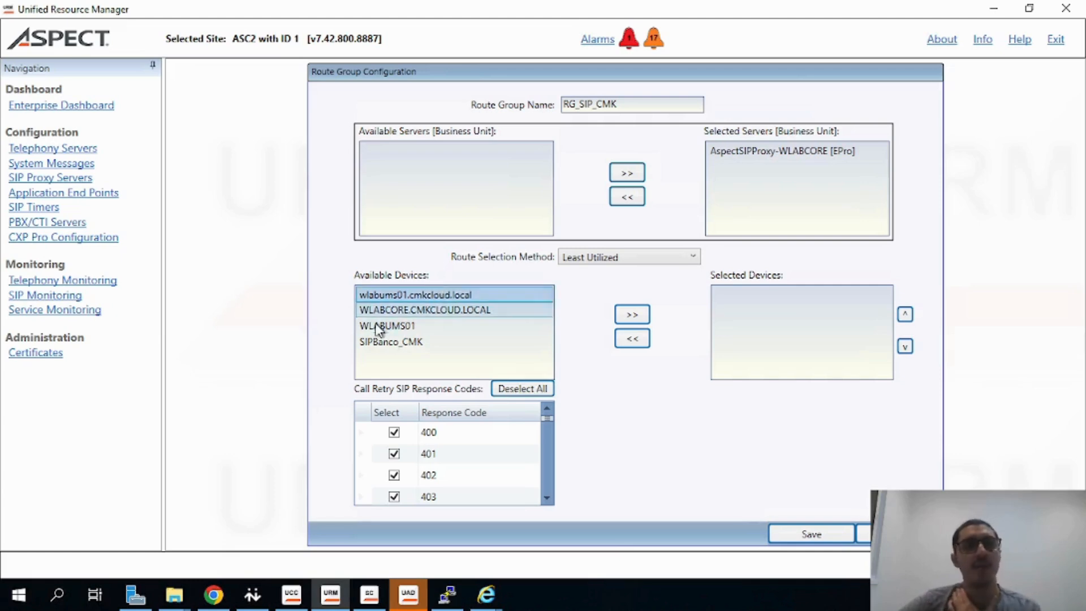
left_click(390, 327, "ctrl")
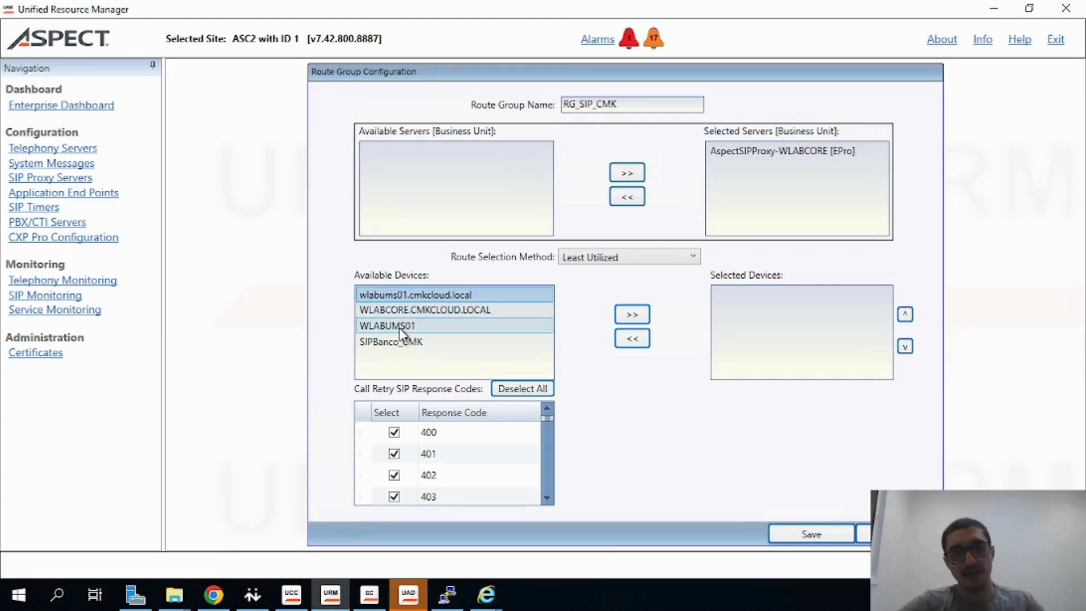
left_click(632, 315)
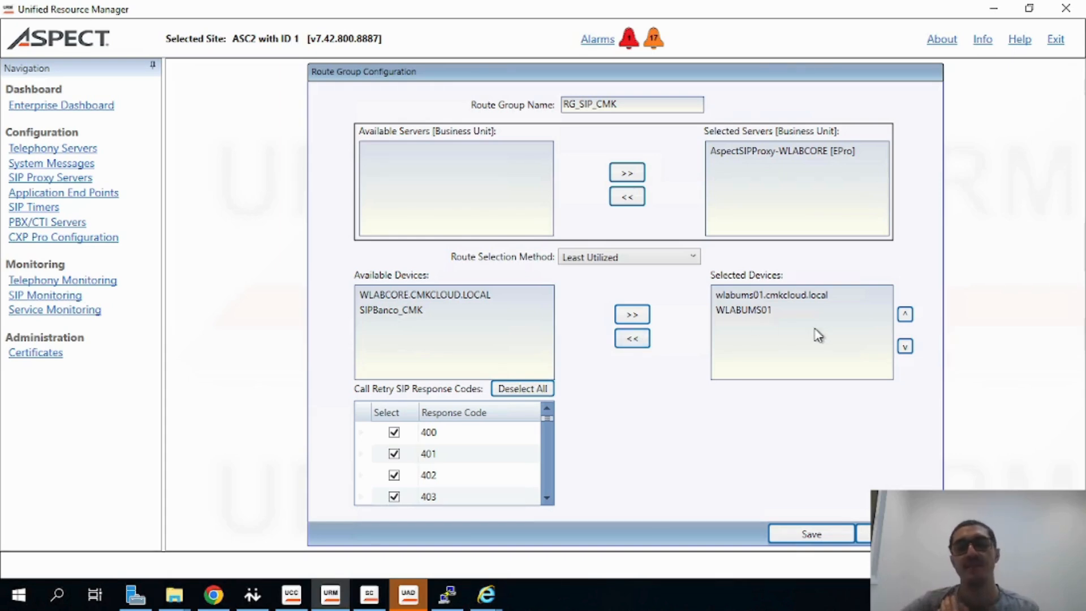
Check the selected devices order and save the RG_SIP_CMK route group
left_click(746, 311)
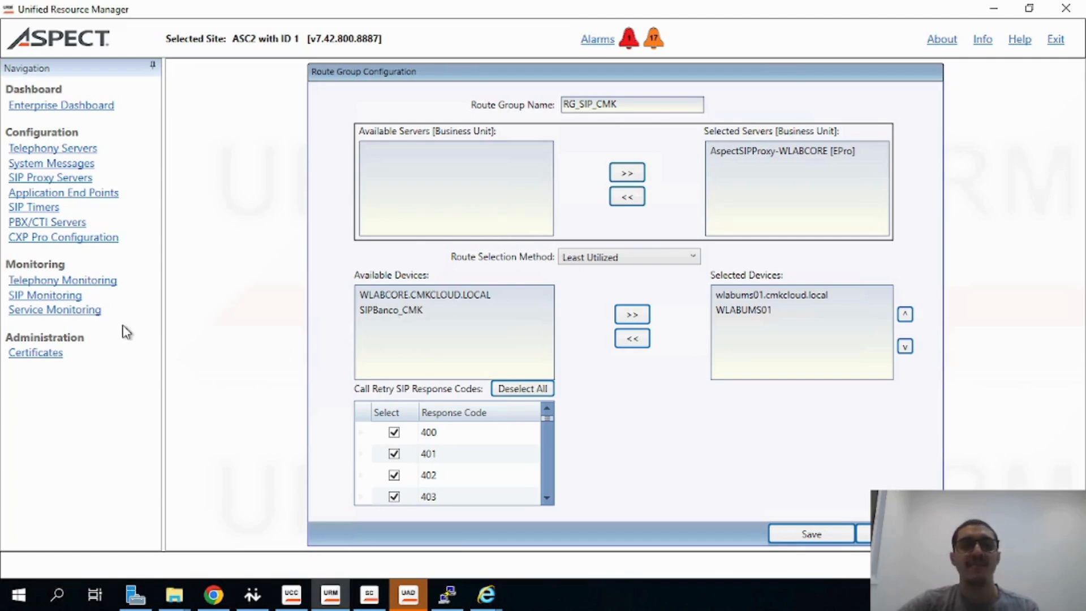
left_click(727, 315)
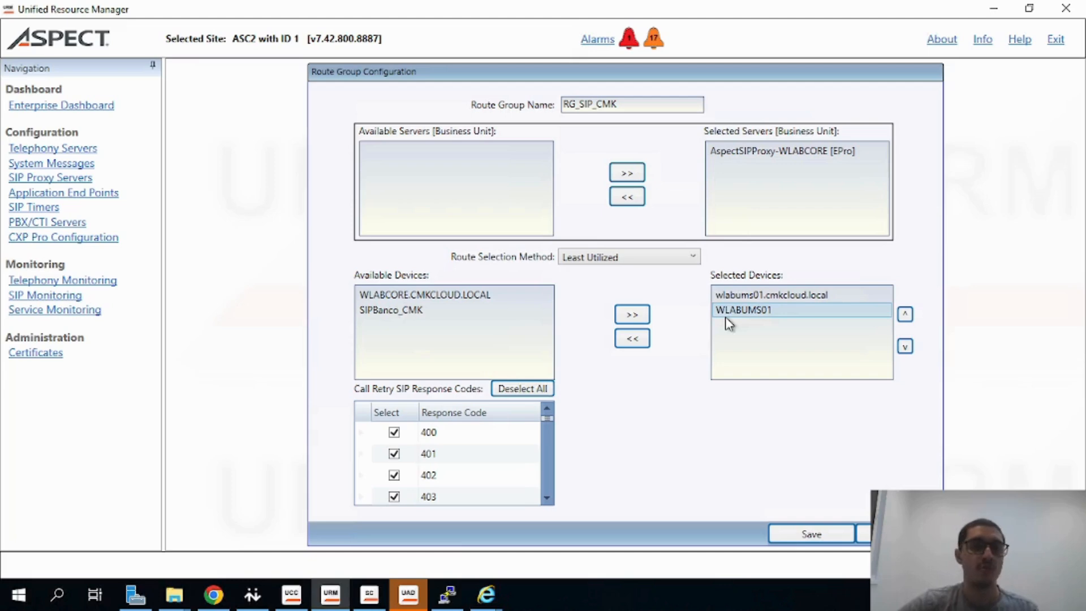
left_click(750, 300)
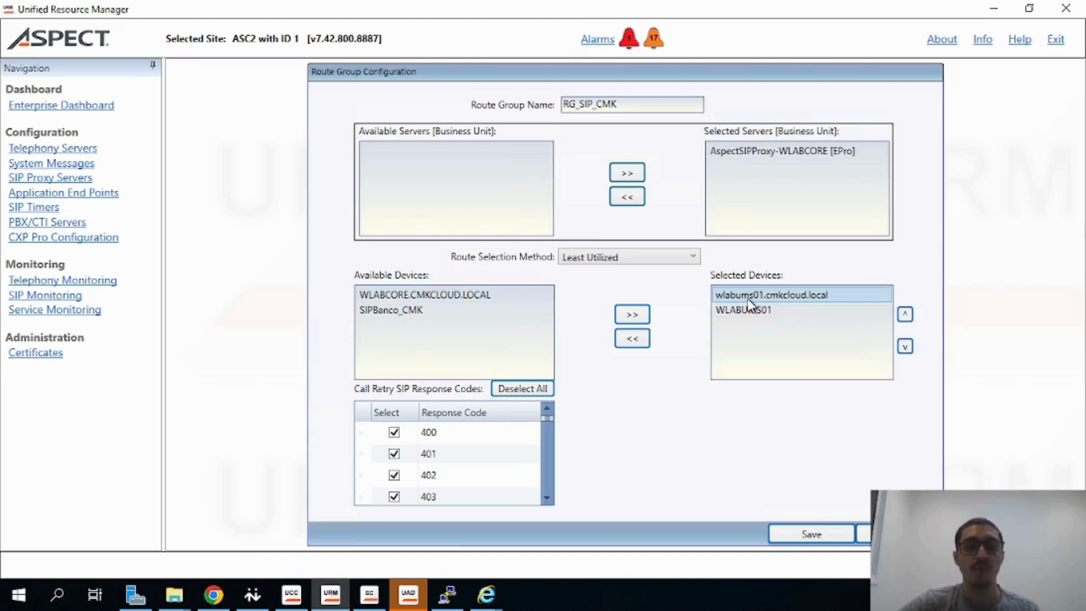
left_click(751, 310)
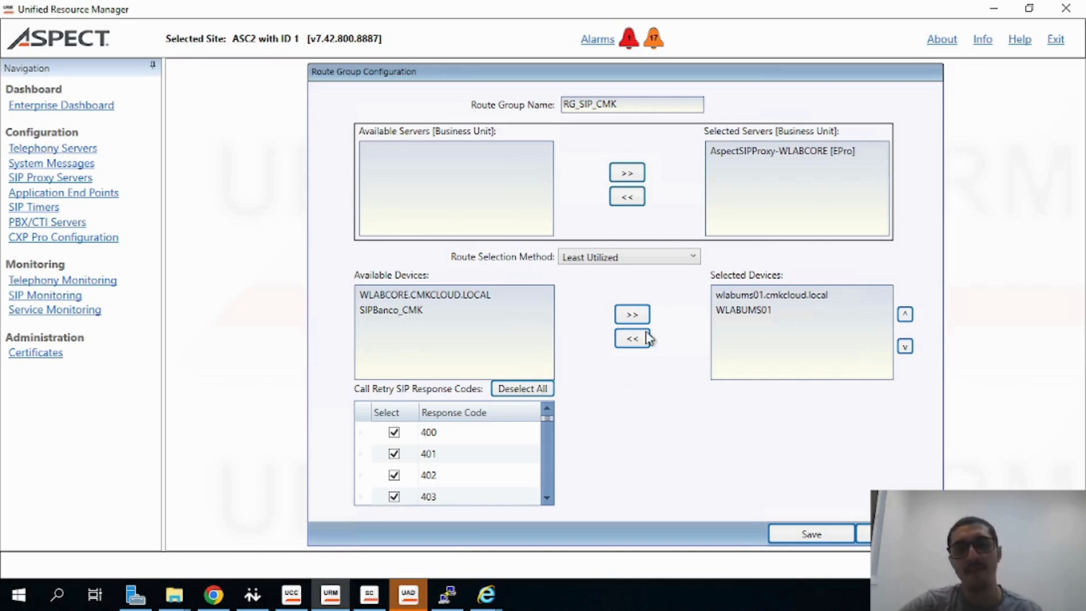
left_click(797, 533)
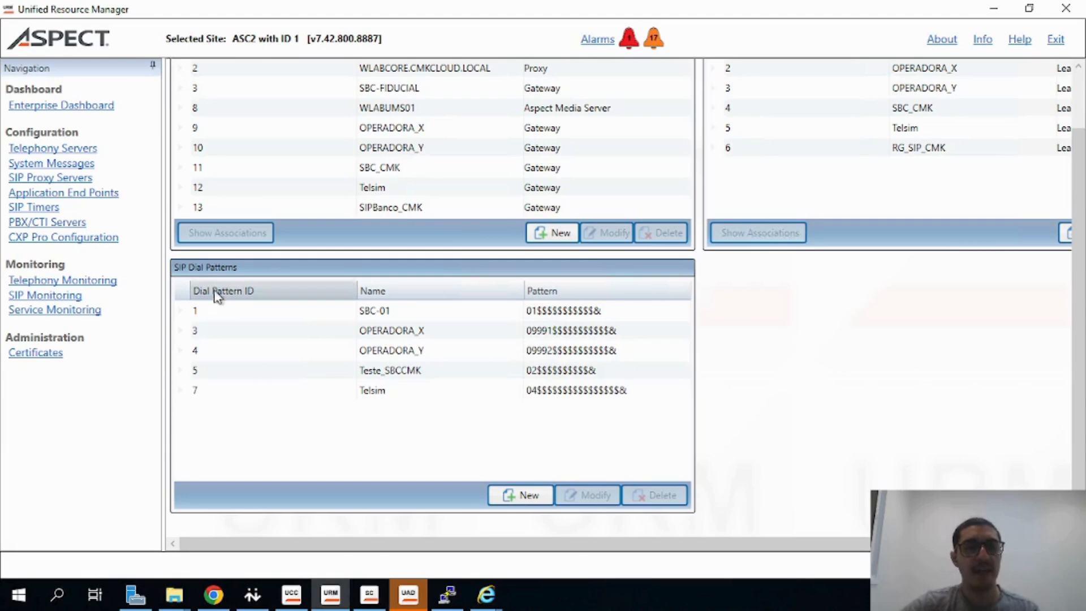
Create a new dial pattern named DNIS_BancoCMK on AspectSIPProxy-WLABCORE [EPro] with pattern 0800123
left_click(518, 494)
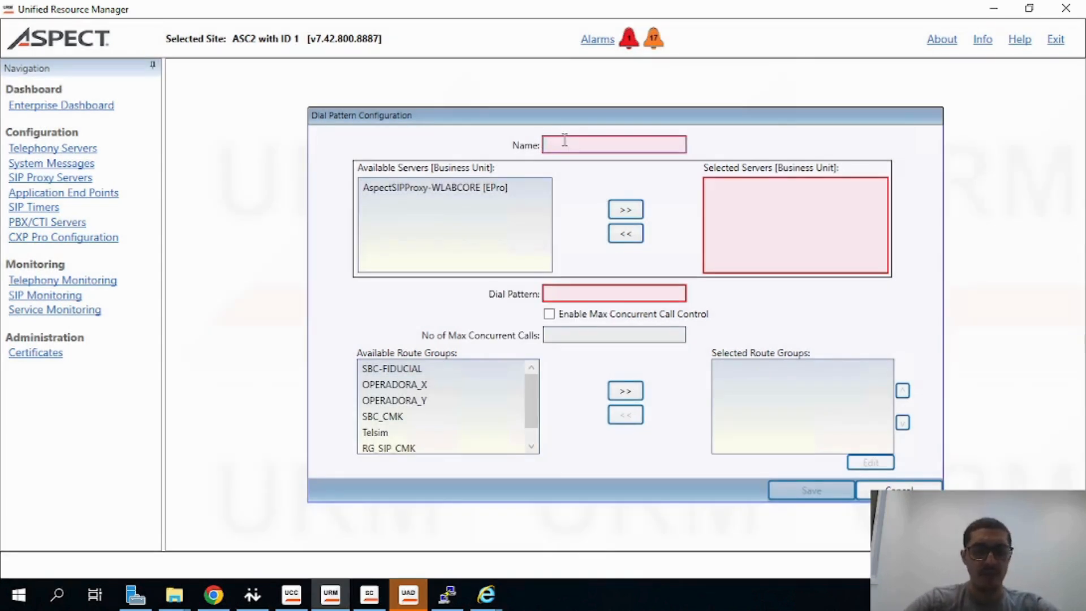
left_click(564, 143)
type("d")
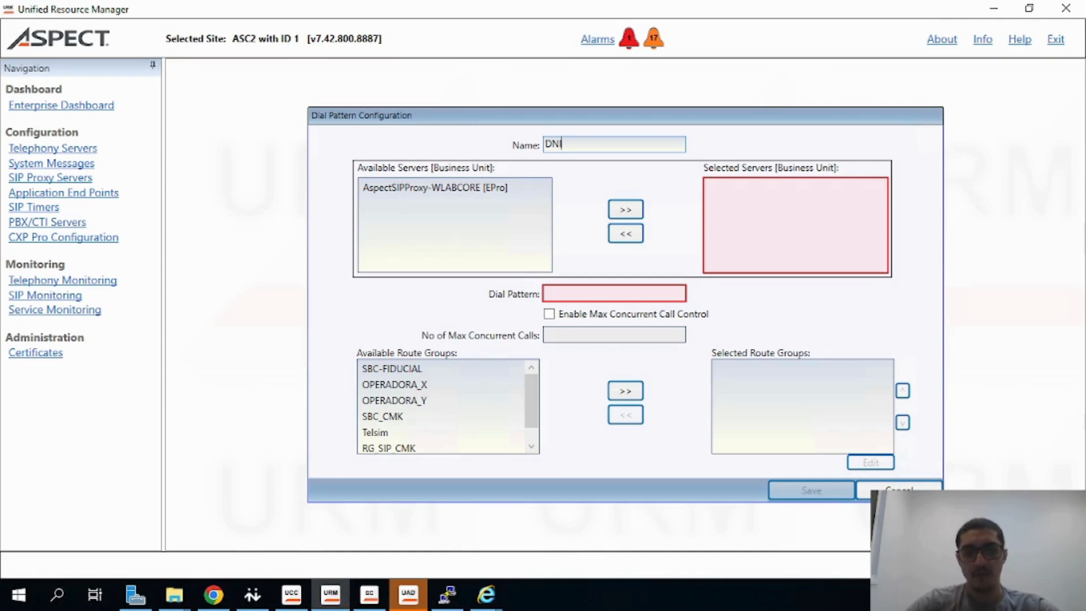
type("NIS_BancoCMK")
left_click(438, 188)
left_click(623, 210)
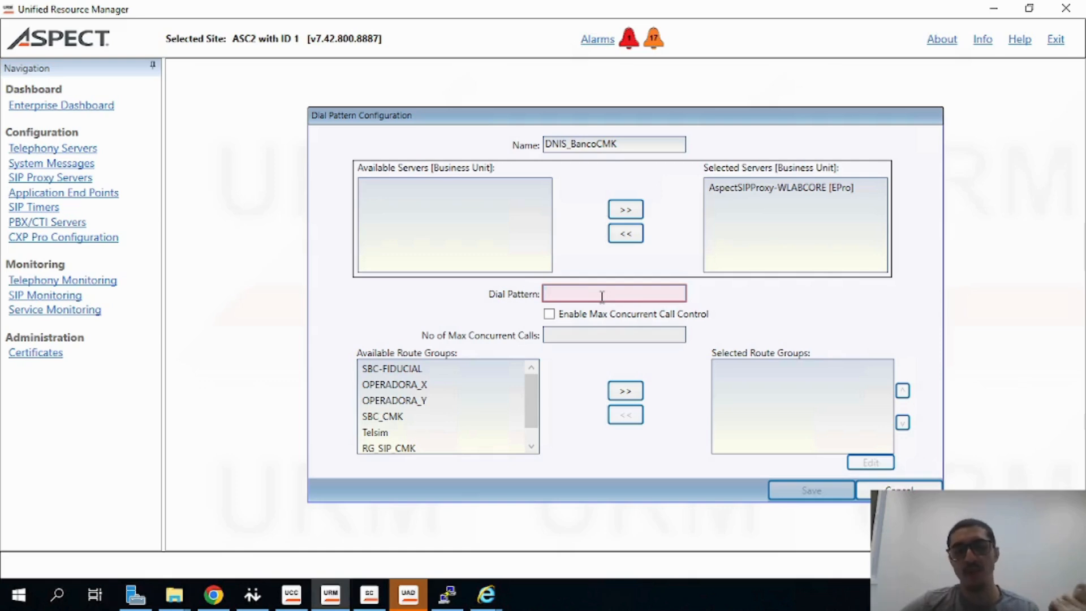
type("0800123")
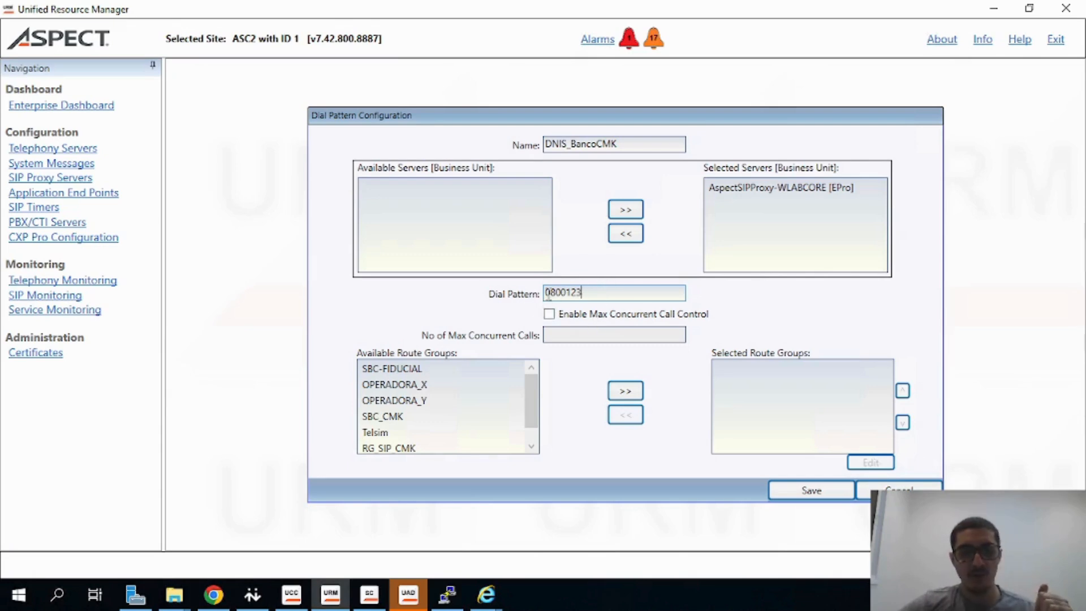
Assign route group RG_SIP_CMK to the dial pattern and save it
scroll(424, 436, "down", 1)
left_click(416, 404)
scroll(417, 424, "up", 1)
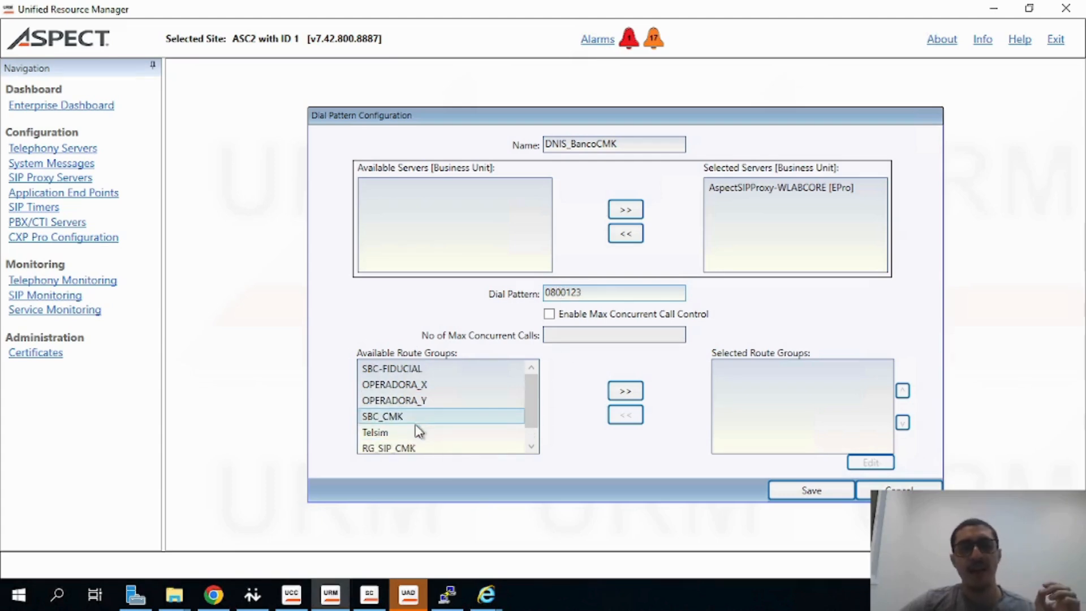
left_click(415, 433)
scroll(415, 441, "down", 1)
left_click(416, 435)
left_click(626, 394)
left_click(758, 370)
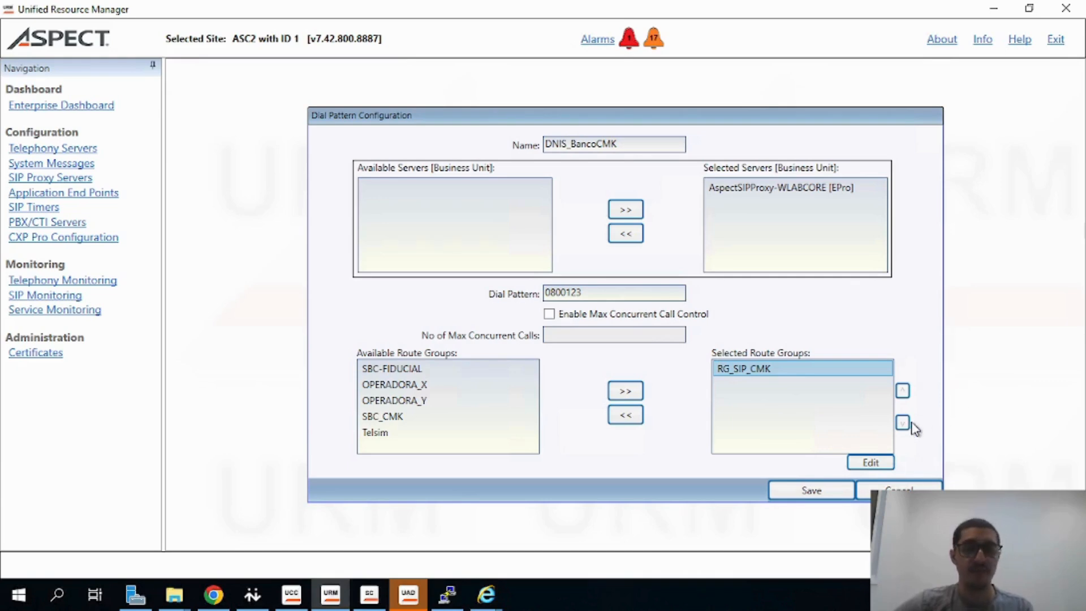
left_click(809, 498)
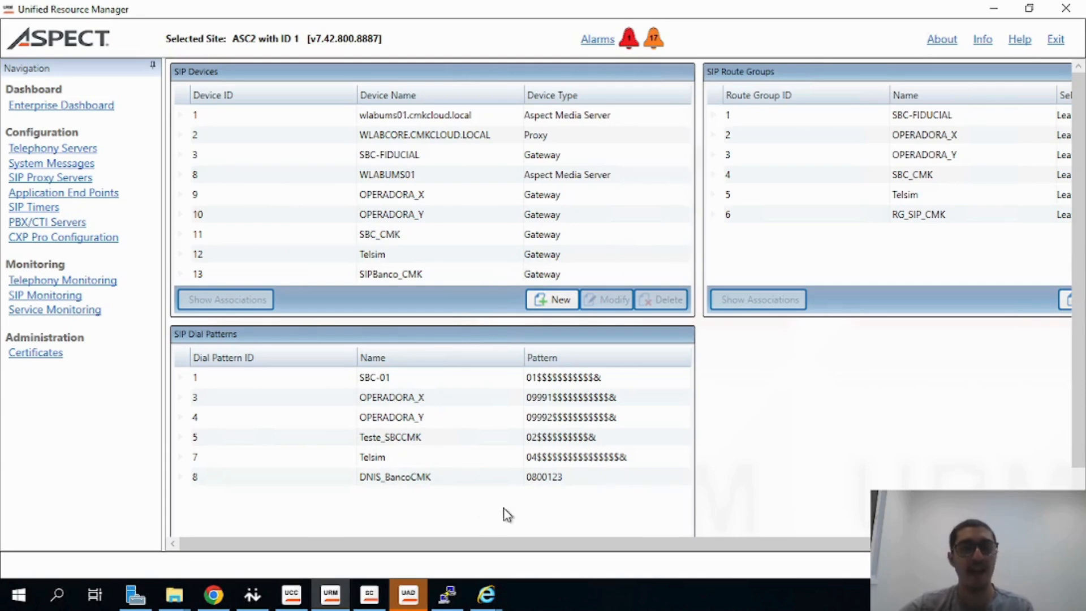
Review the new dial pattern, the pre-route DNIS range and the SIP proxy configuration lists
left_click(484, 483)
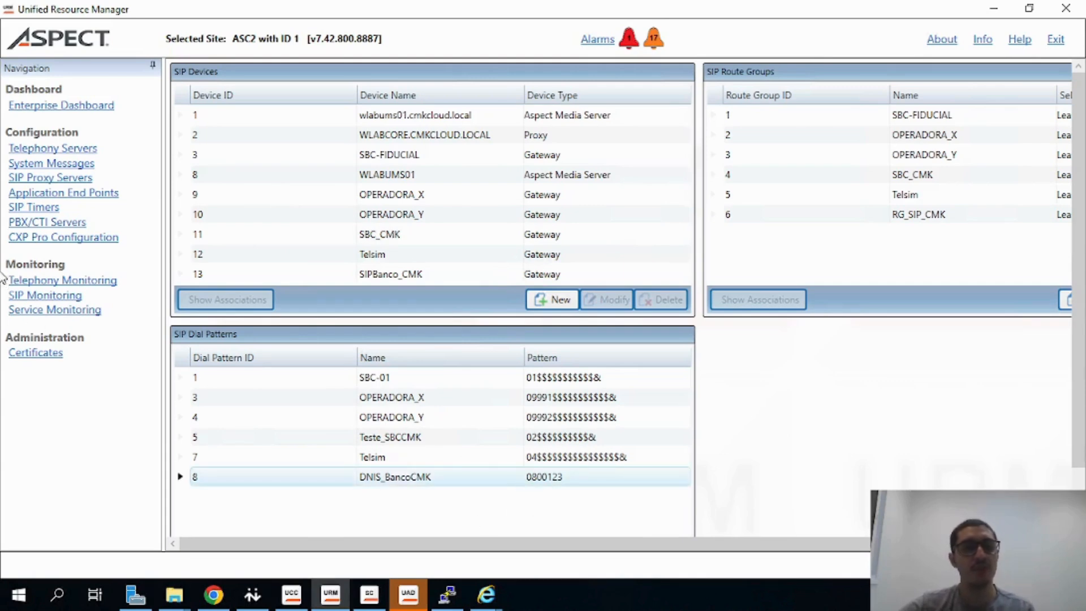
left_click(47, 149)
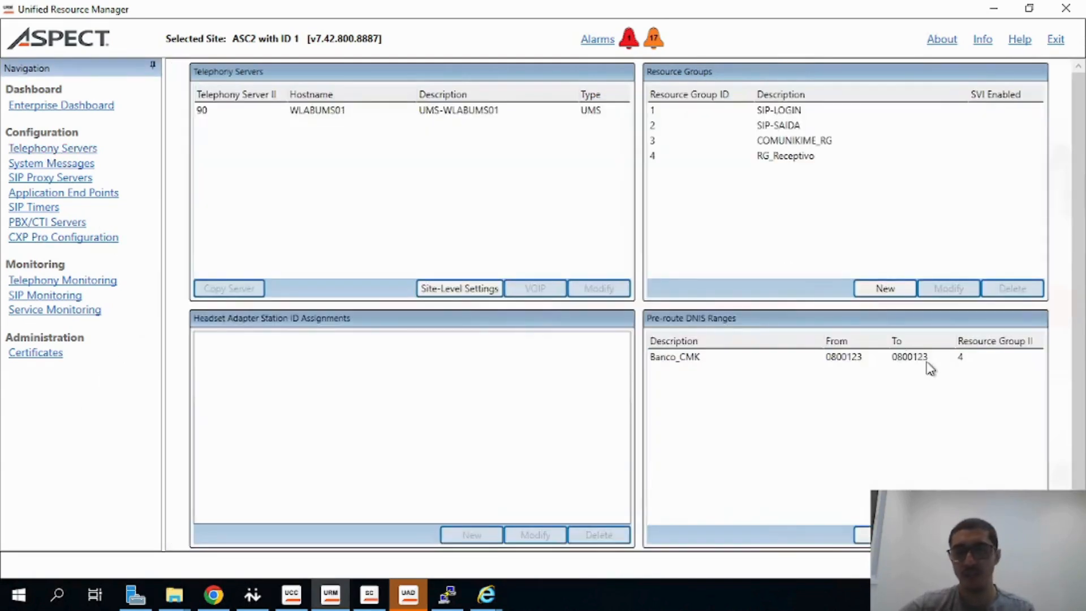
left_click(926, 359)
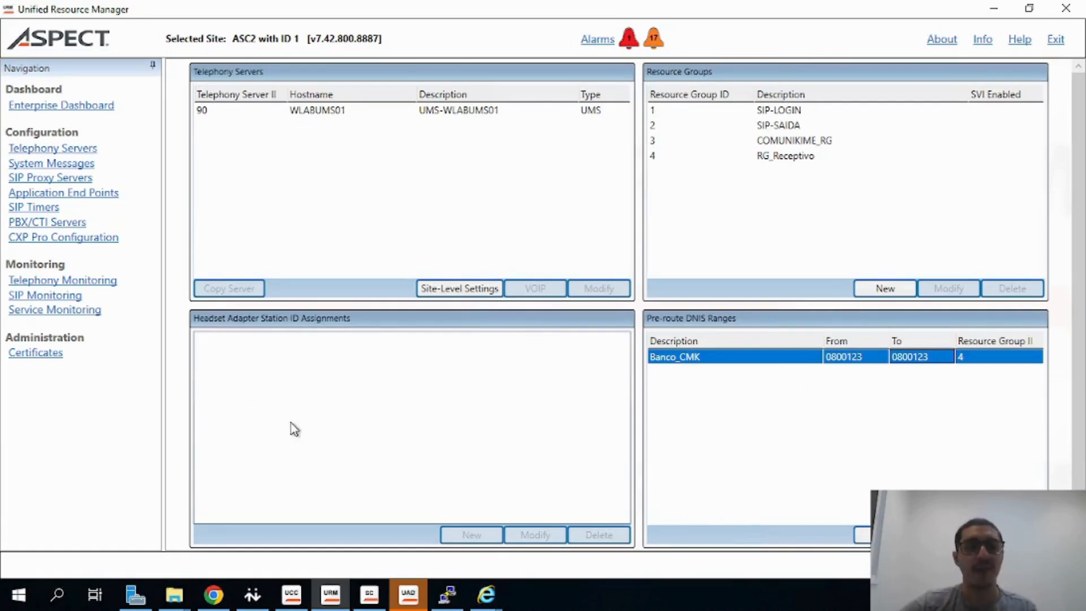
left_click(39, 183)
left_click(465, 358)
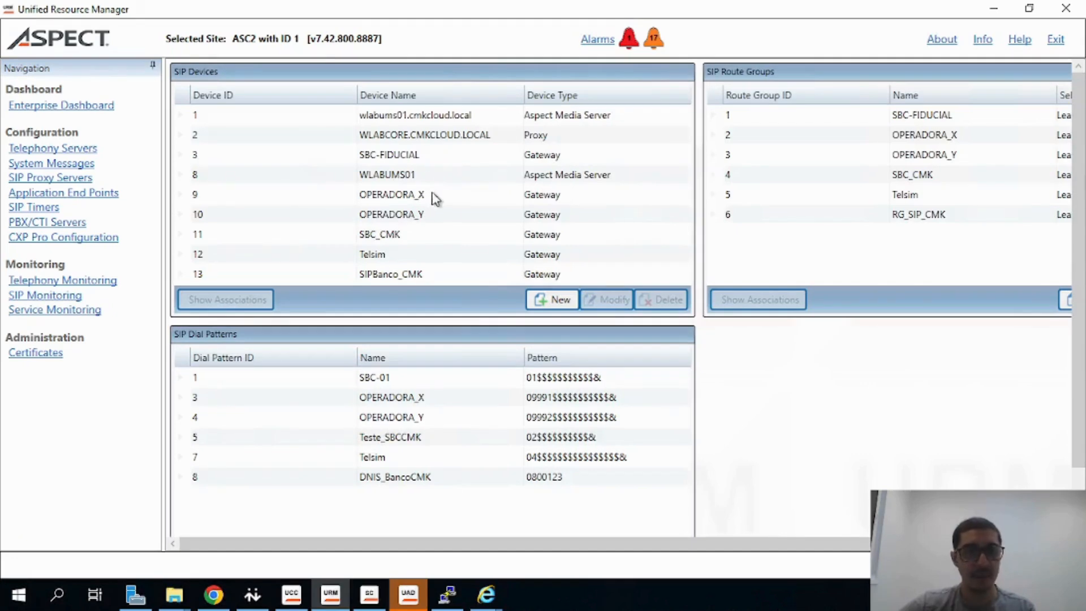
Open SIP monitoring for the AspectSIPProxy-WLABCORE server
left_click(40, 298)
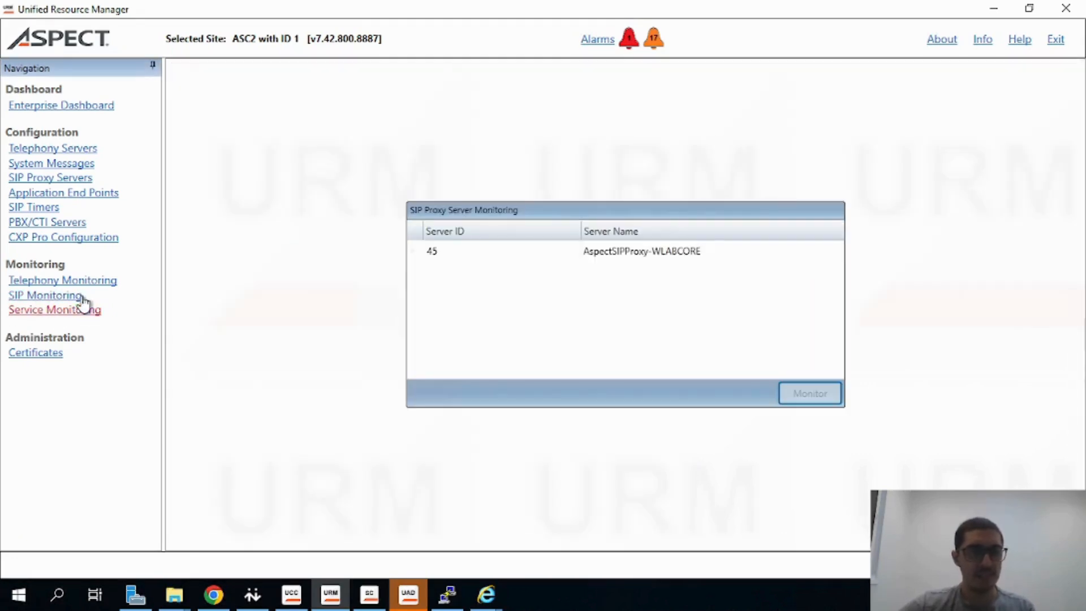
left_click(591, 251)
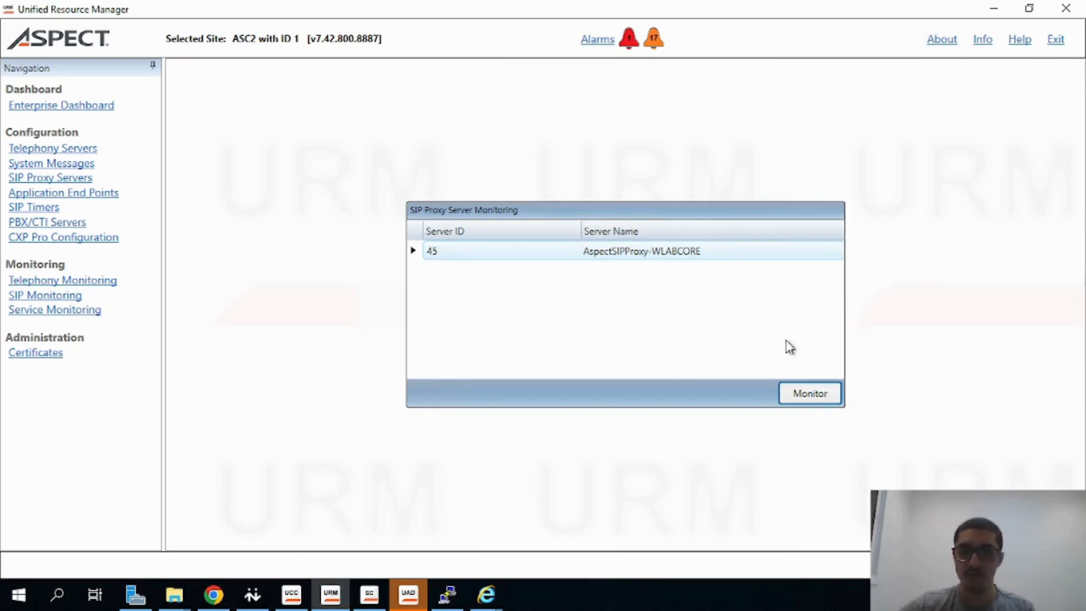
left_click(800, 398)
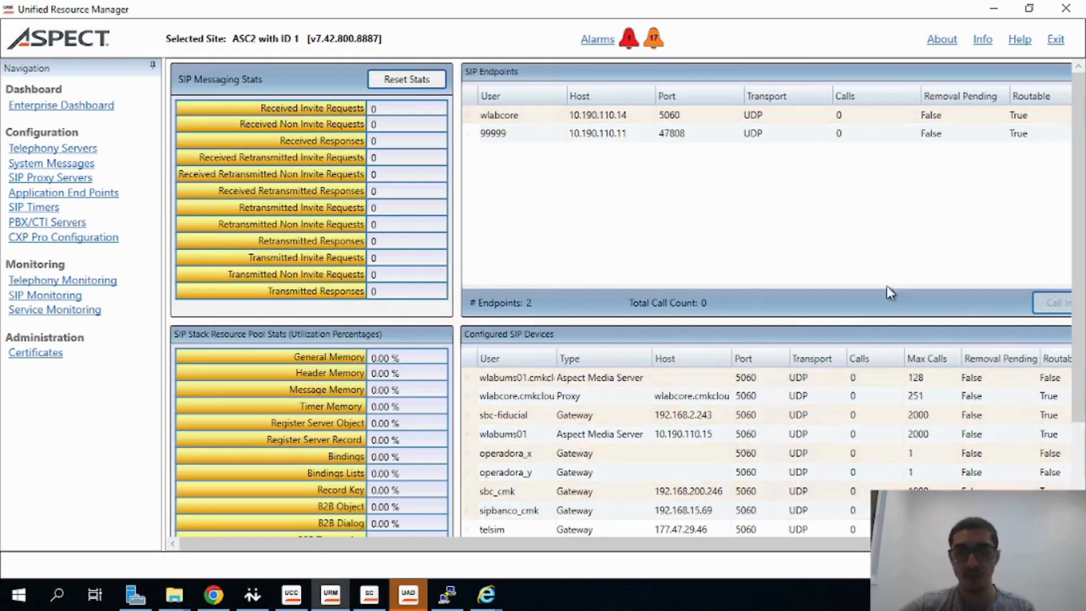
Sort the configured SIP devices by user and select the sipbanco_cmk device in SIP monitoring
scroll(497, 315, "down", 3)
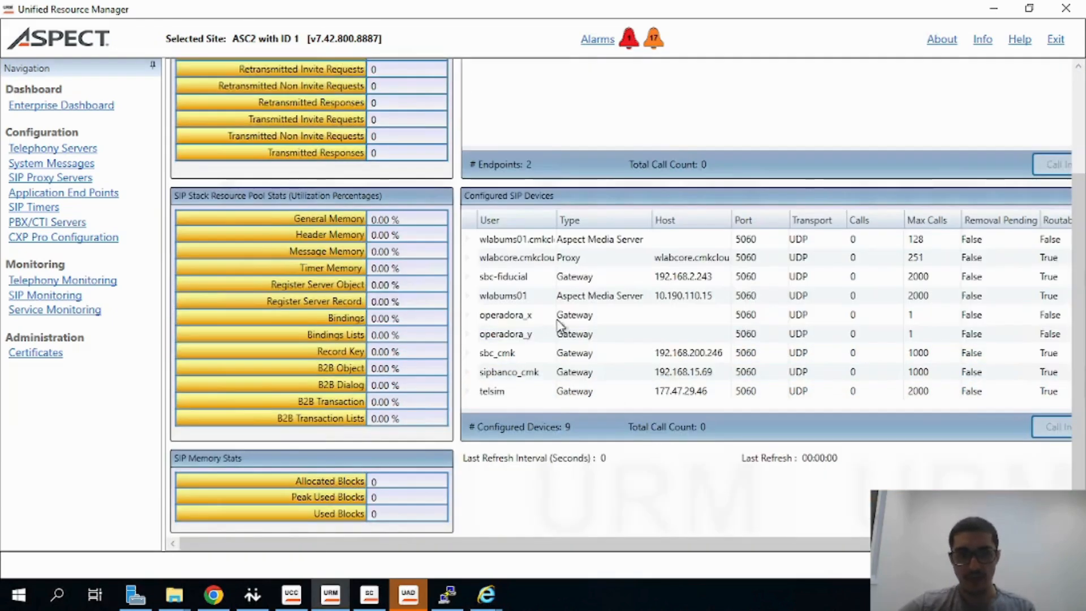
left_click(498, 220)
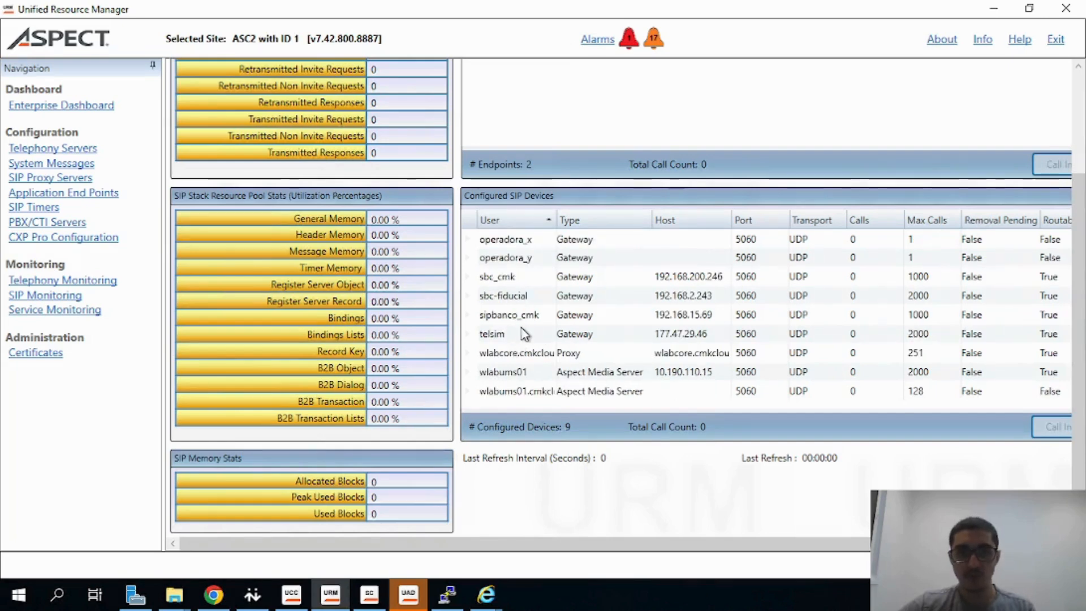
left_click(536, 317)
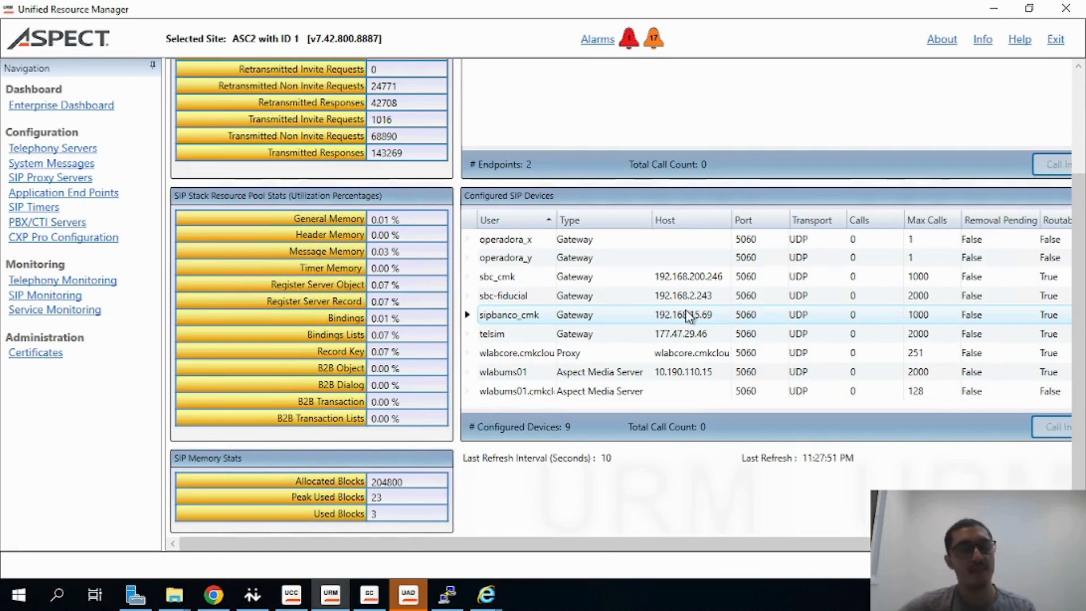
Switch to the browser and open the Serviço section under inbound routing in the numbering plan
left_click(213, 592)
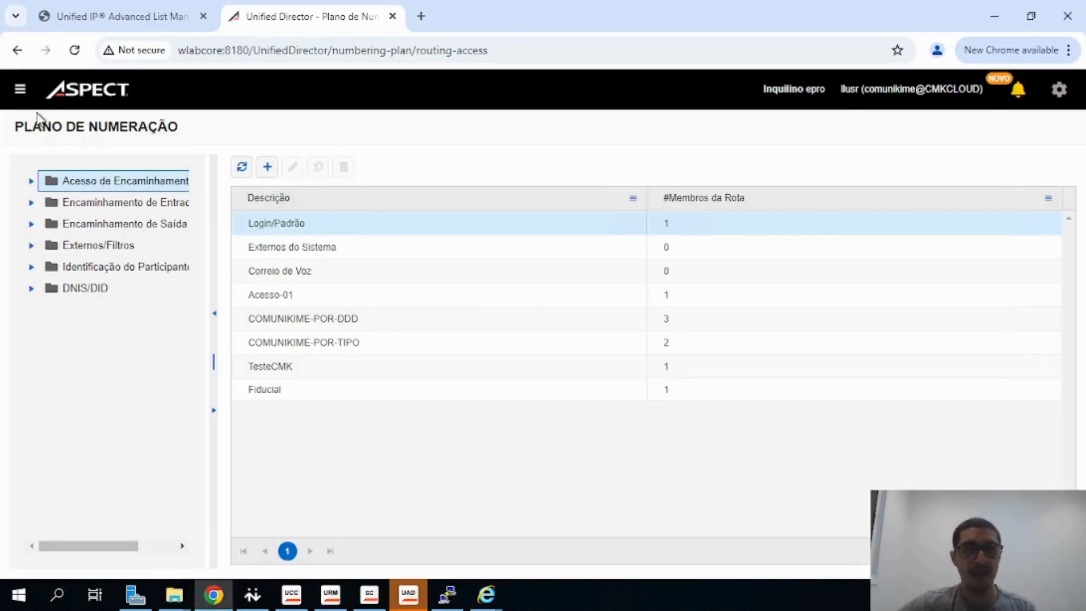
left_click(19, 89)
left_click(25, 129)
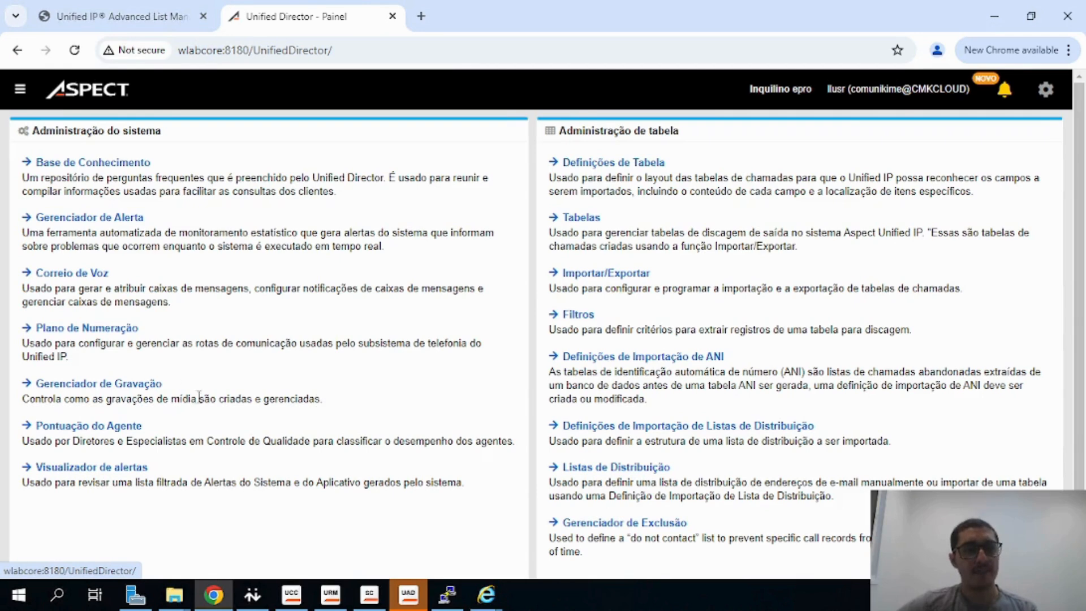
left_click(92, 336)
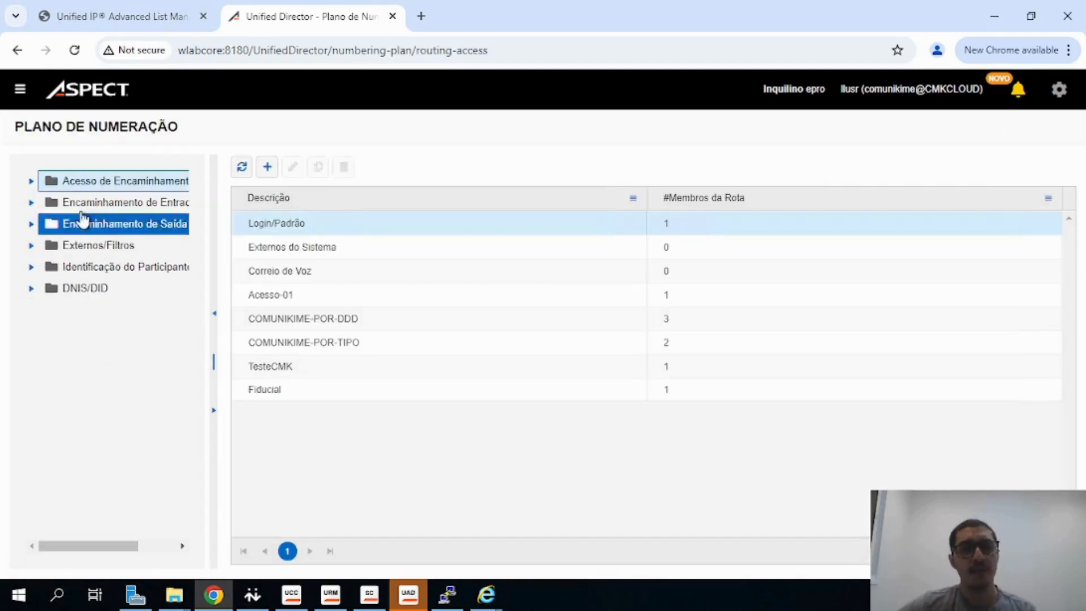
left_click(29, 204)
left_click(62, 226)
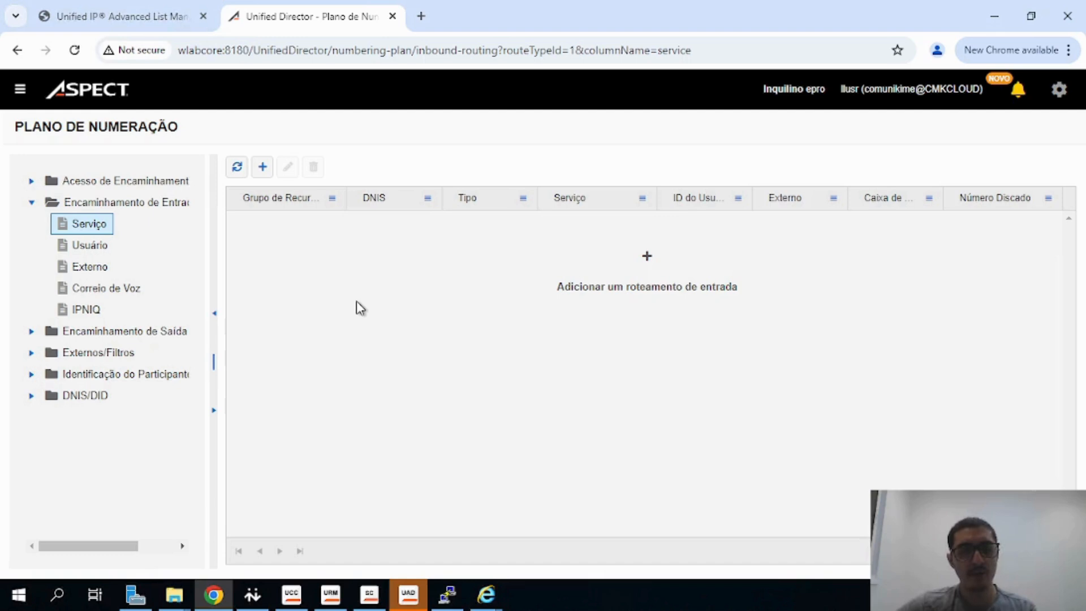
Check the InboundCMK inbound voice service in Unified Command and Control, then return to the browser
left_click(291, 593)
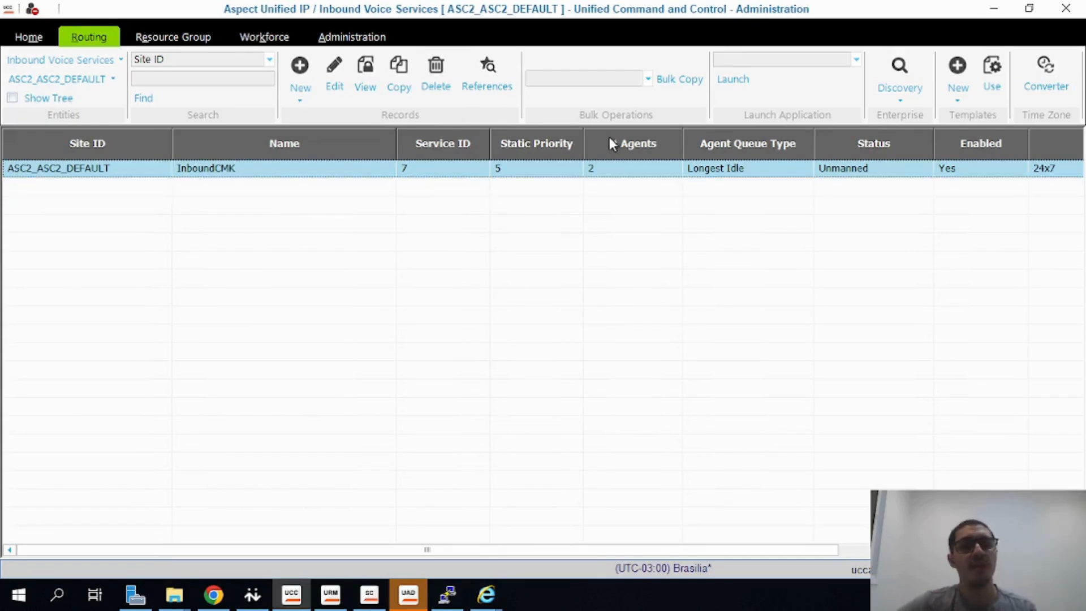
left_click(999, 12)
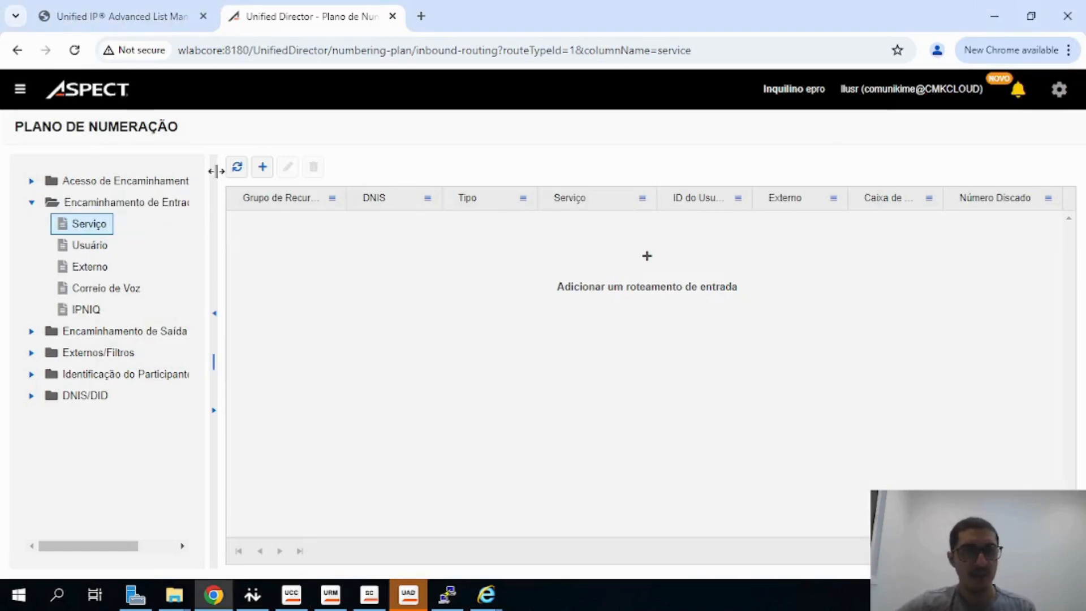
Start adding a new inbound service routing entry
left_click(262, 168)
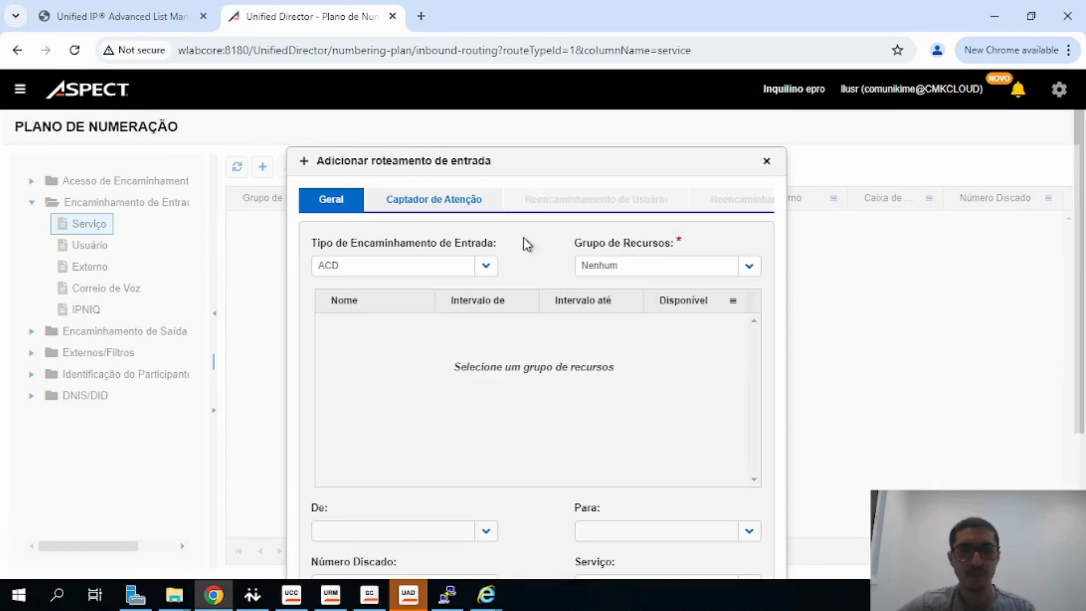
scroll(523, 247, "down", 3)
scroll(511, 249, "up", 1)
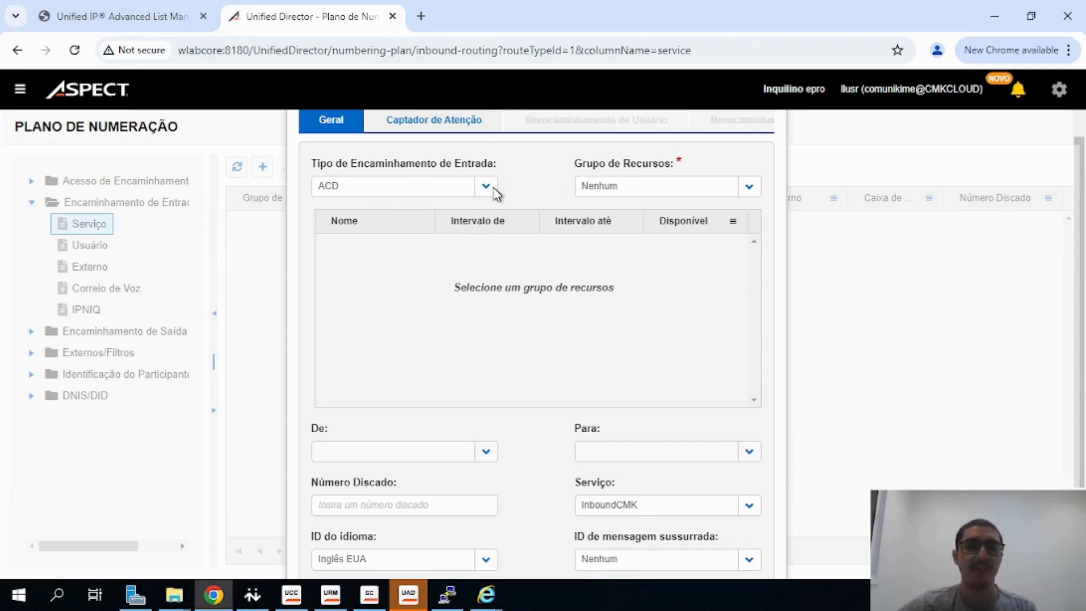
left_click(452, 190)
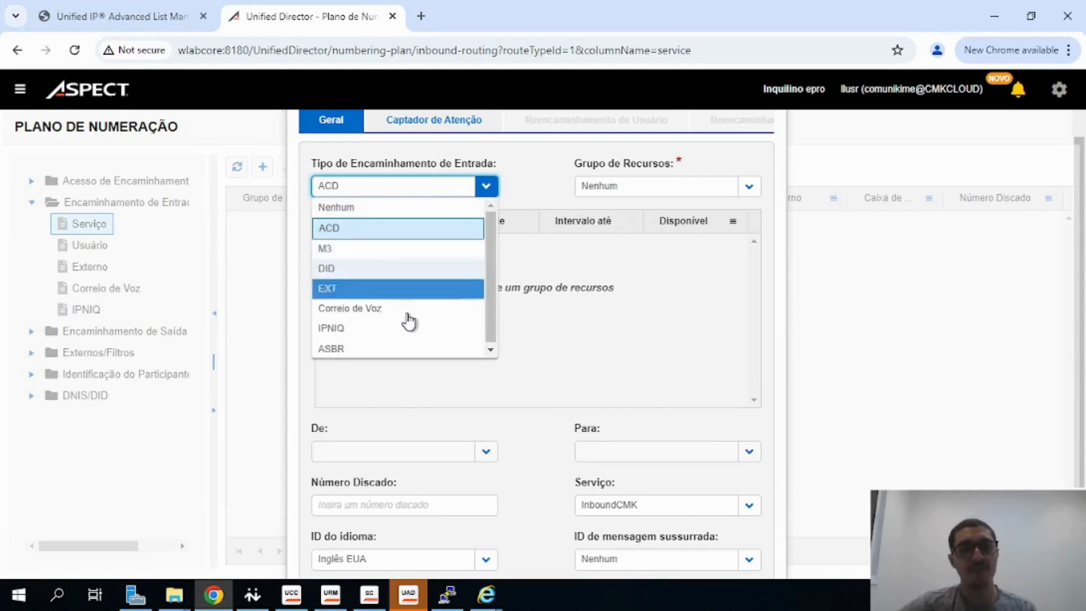
left_click(349, 249)
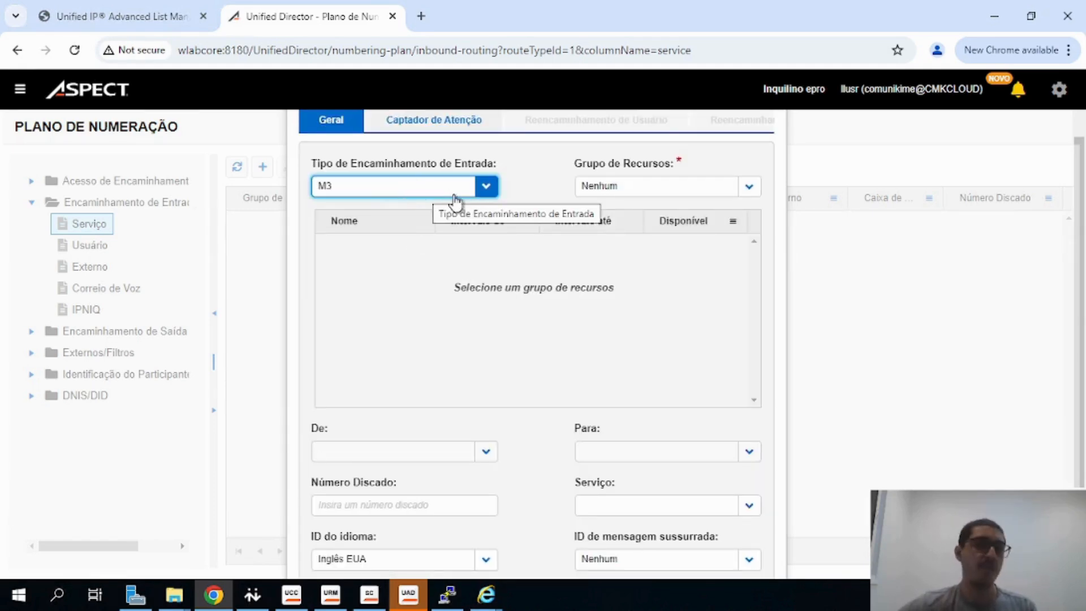
left_click(423, 189)
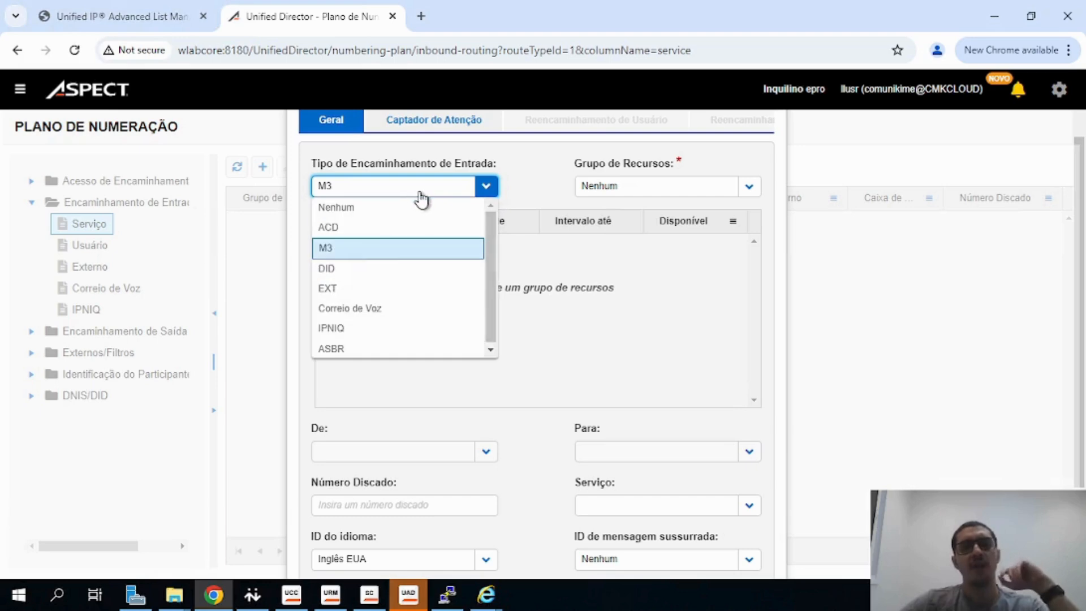
left_click(374, 226)
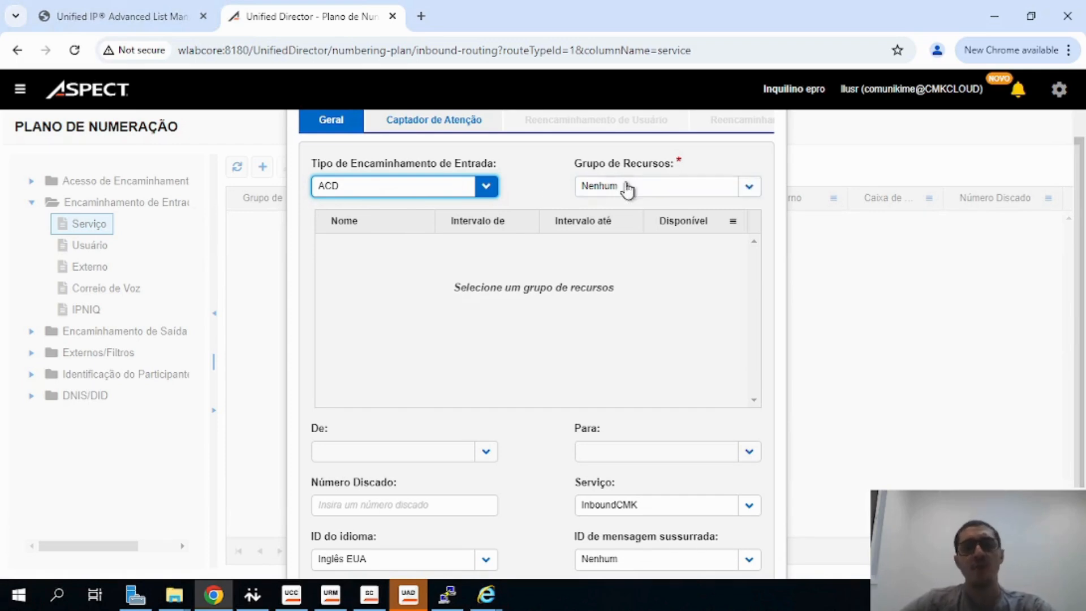
Choose resource group RG_Receptivo and select its Banco_CMK DNIS range
left_click(669, 199)
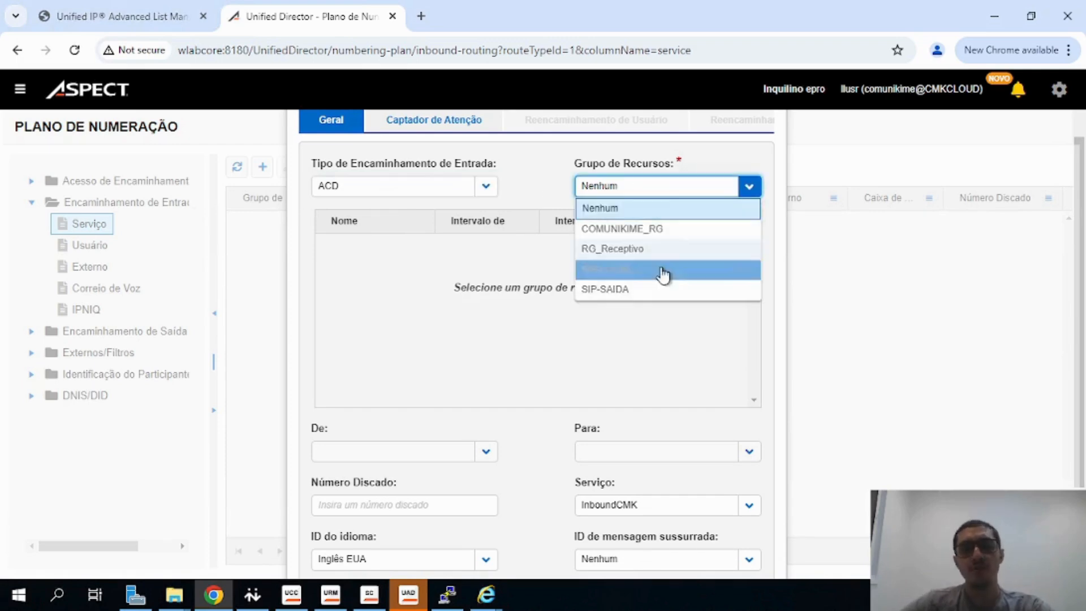
left_click(629, 249)
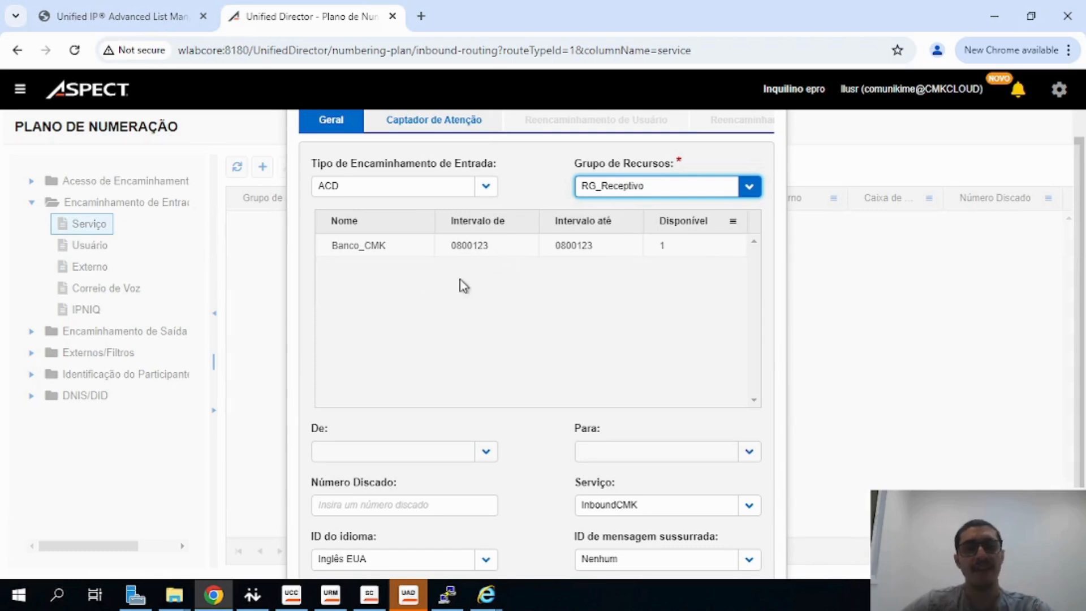
left_click(436, 251)
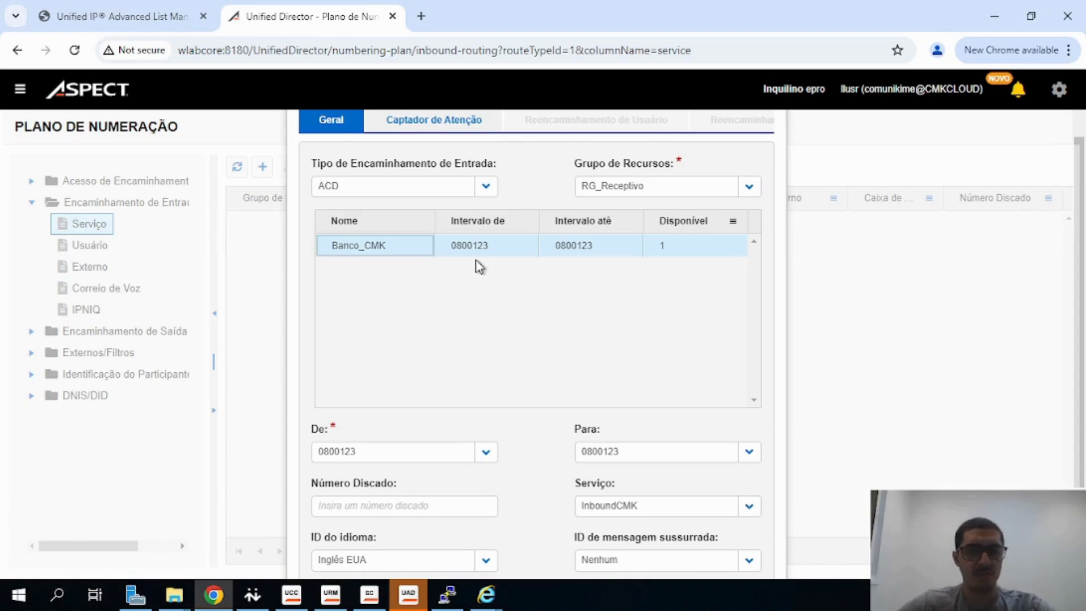
Inspect the Banco_CMK range row's from, to and available fields
left_click(667, 251)
left_click_drag(665, 249, 471, 247)
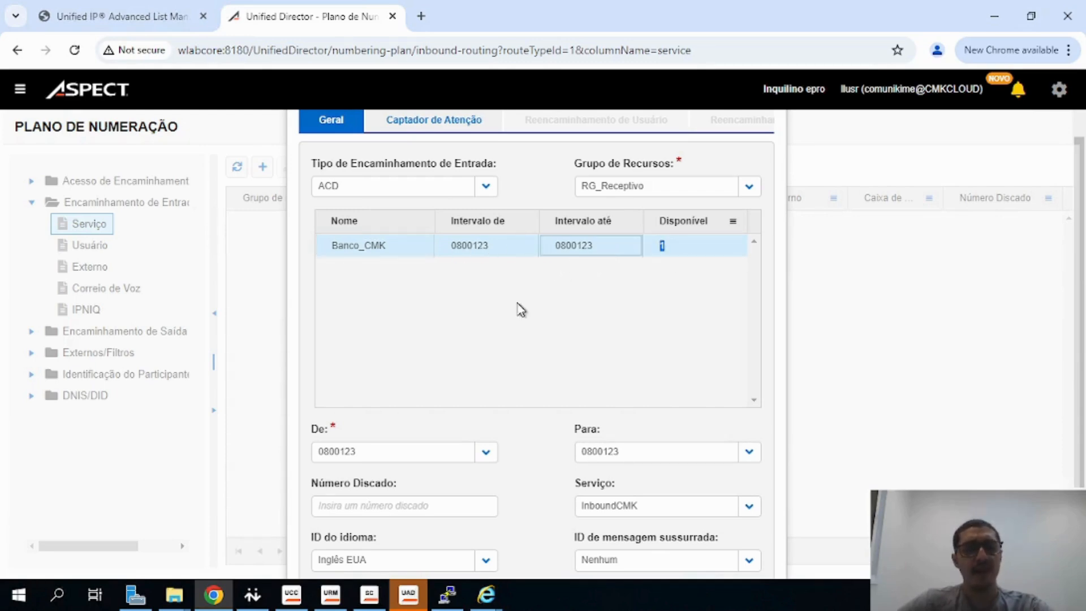
left_click(678, 255)
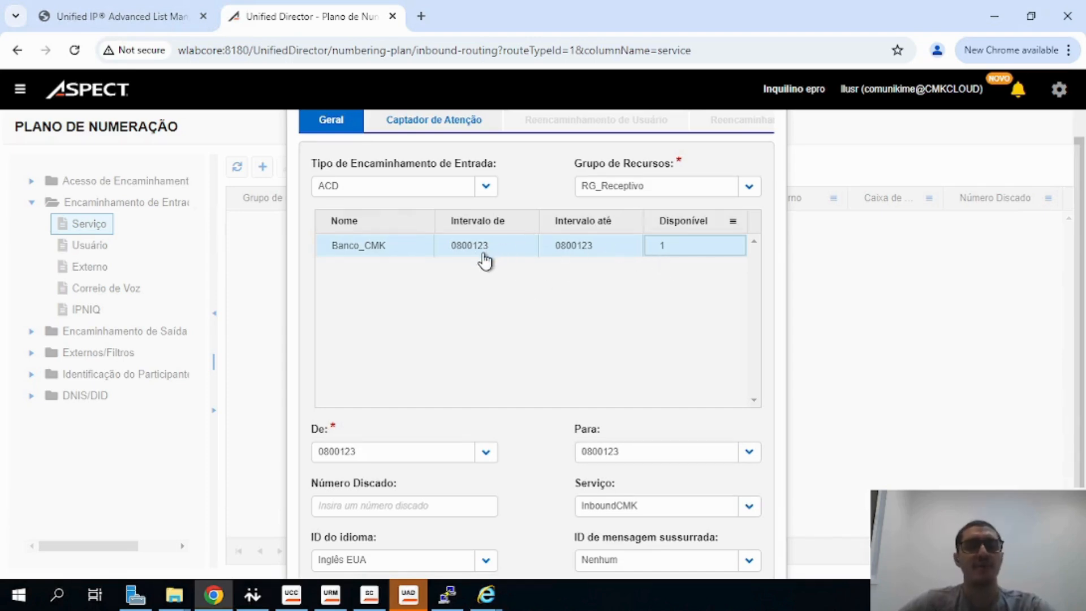
left_click(670, 253)
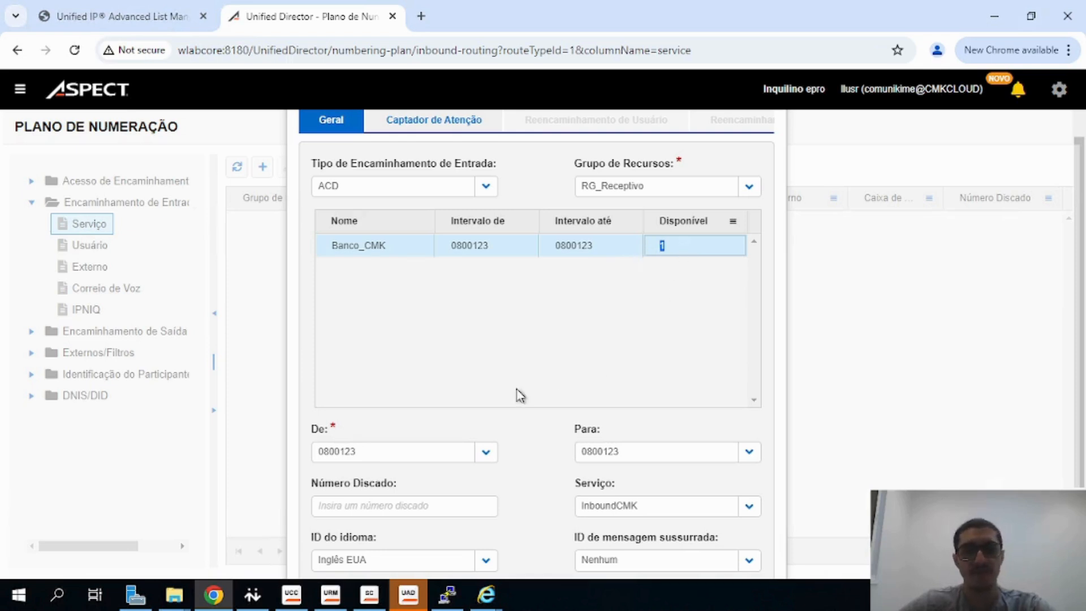
left_click(572, 247)
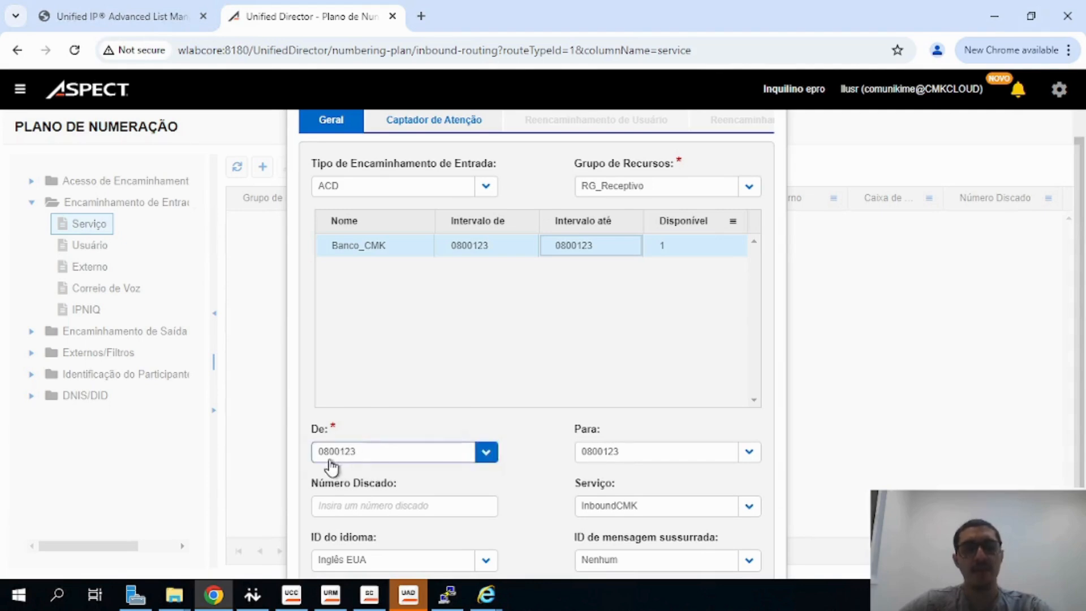
Set the DNIS range from 0800123 to 0800123 with service InboundCMK and save the inbound routing
left_click(626, 451)
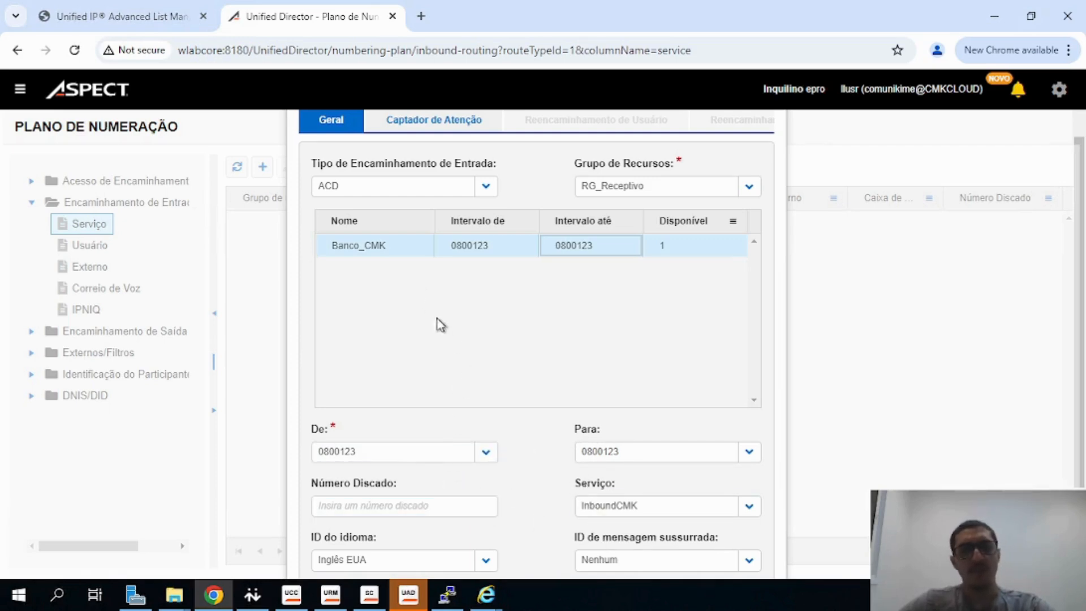
left_click(485, 451)
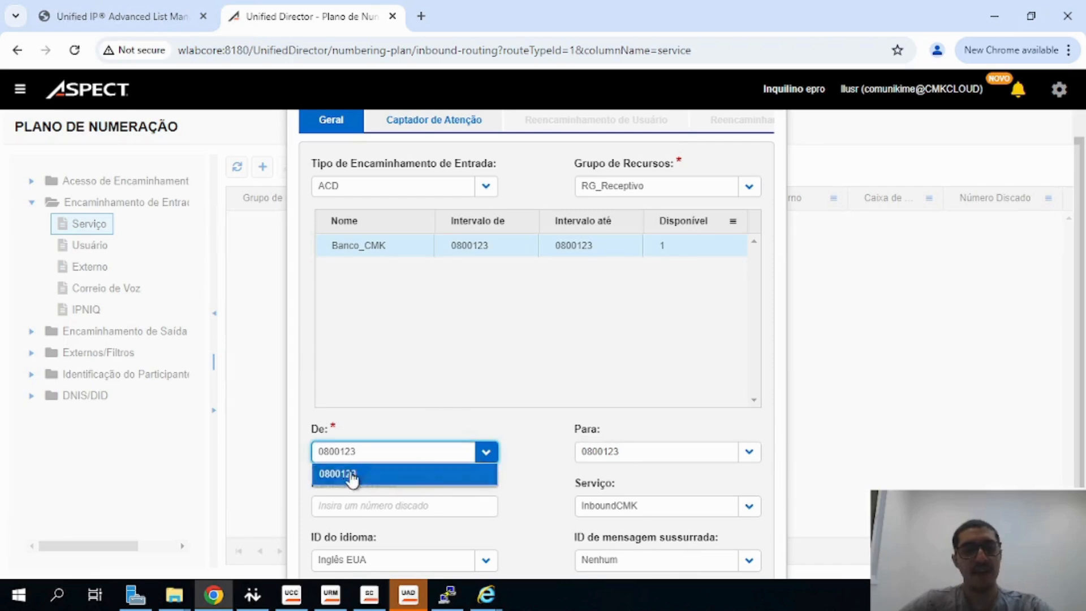
left_click(622, 452)
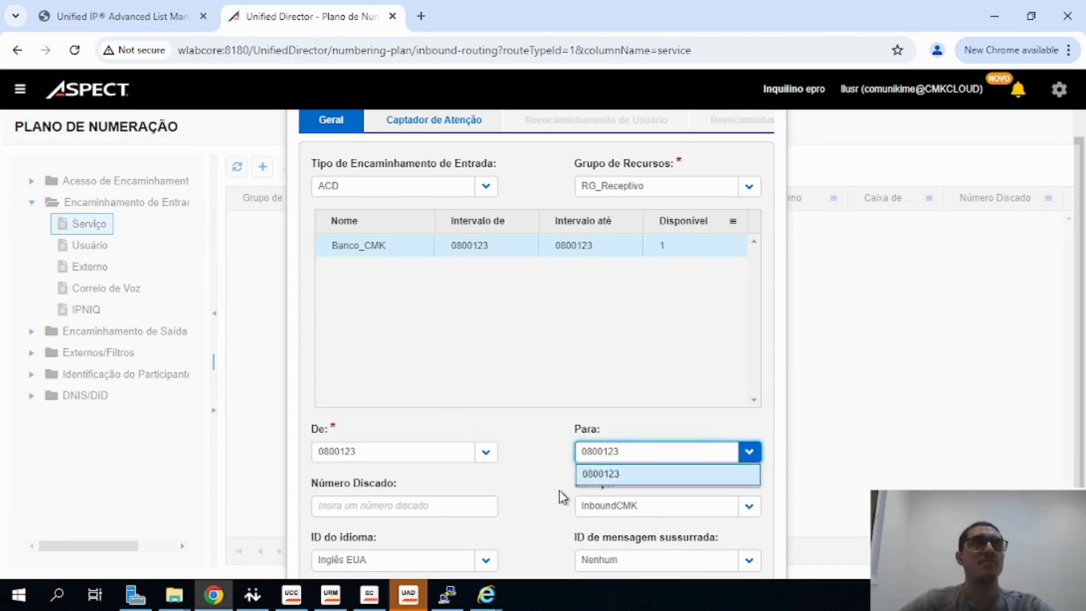
left_click(618, 518)
left_click(619, 516)
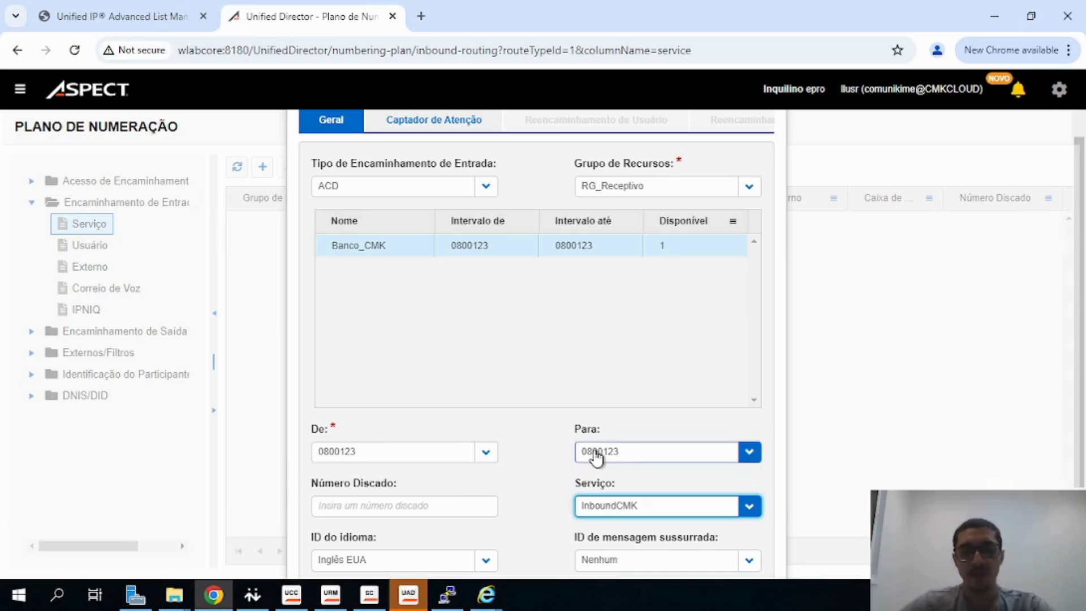
scroll(590, 465, "down", 2)
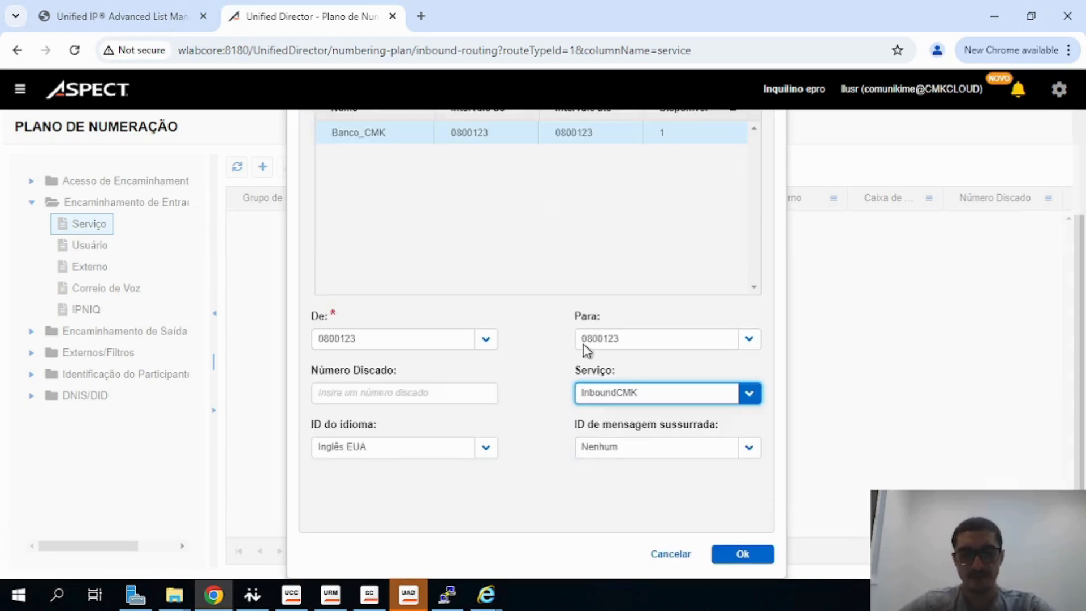
left_click(609, 400)
left_click(623, 413)
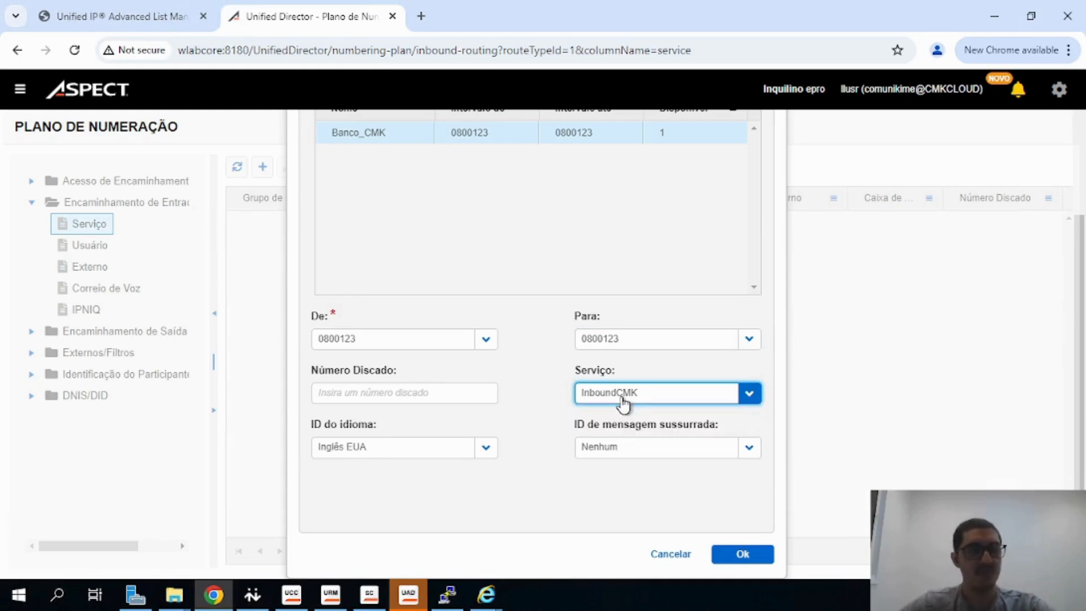
left_click(736, 557)
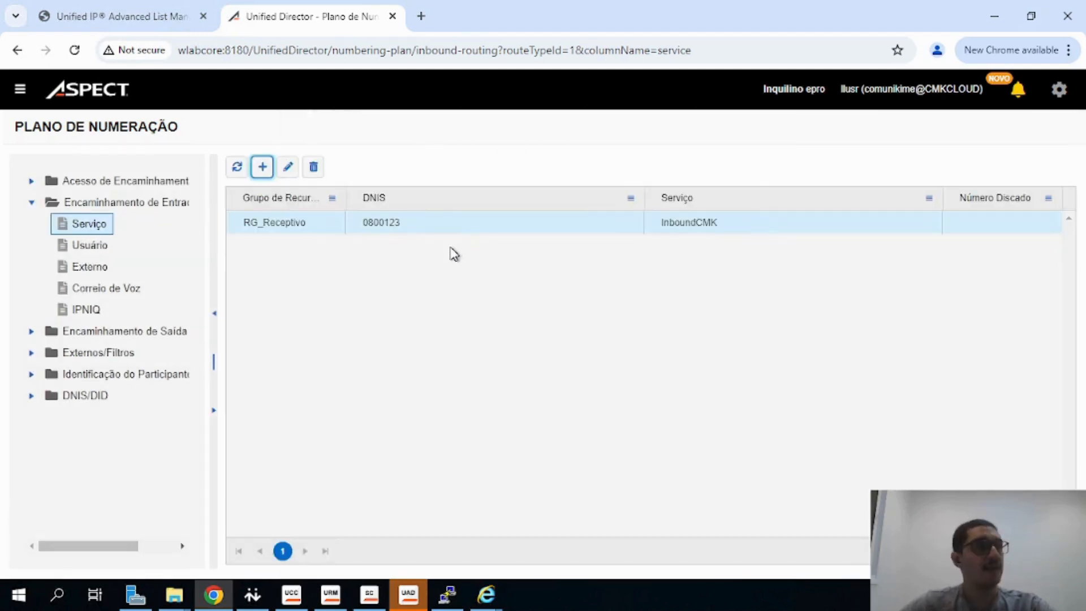
Review the new inbound routing entry's DNIS and service values
left_click(701, 226)
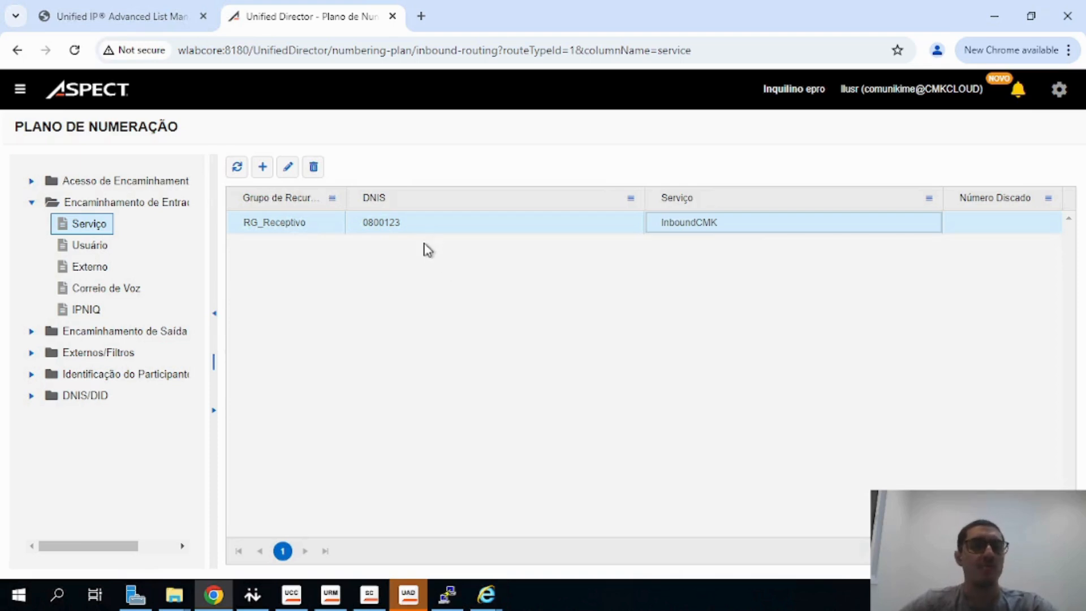
left_click_drag(404, 223, 346, 219)
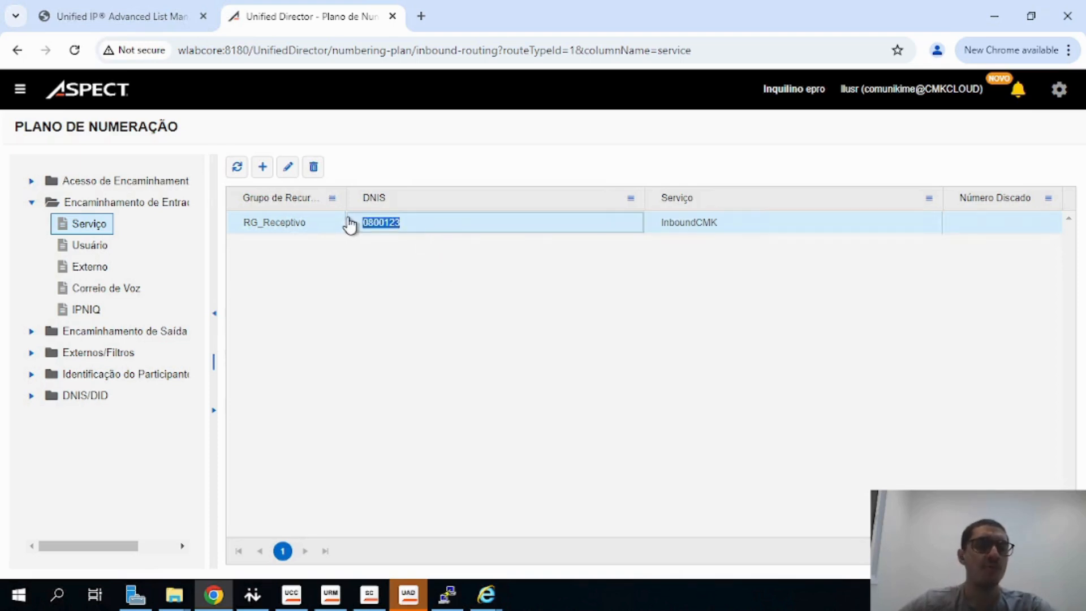
left_click(457, 271)
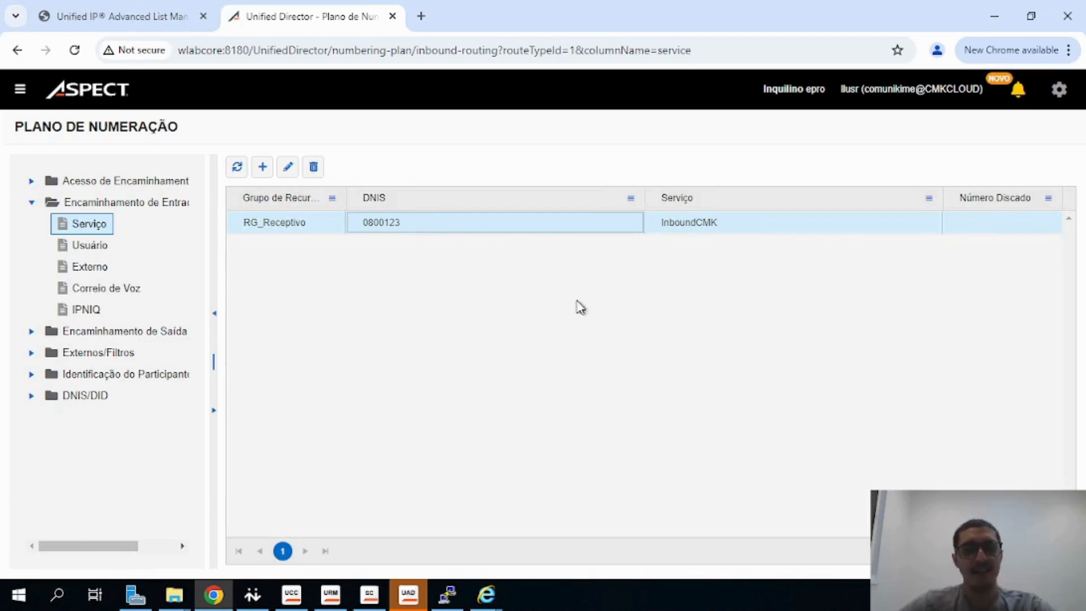
left_click_drag(735, 228, 667, 225)
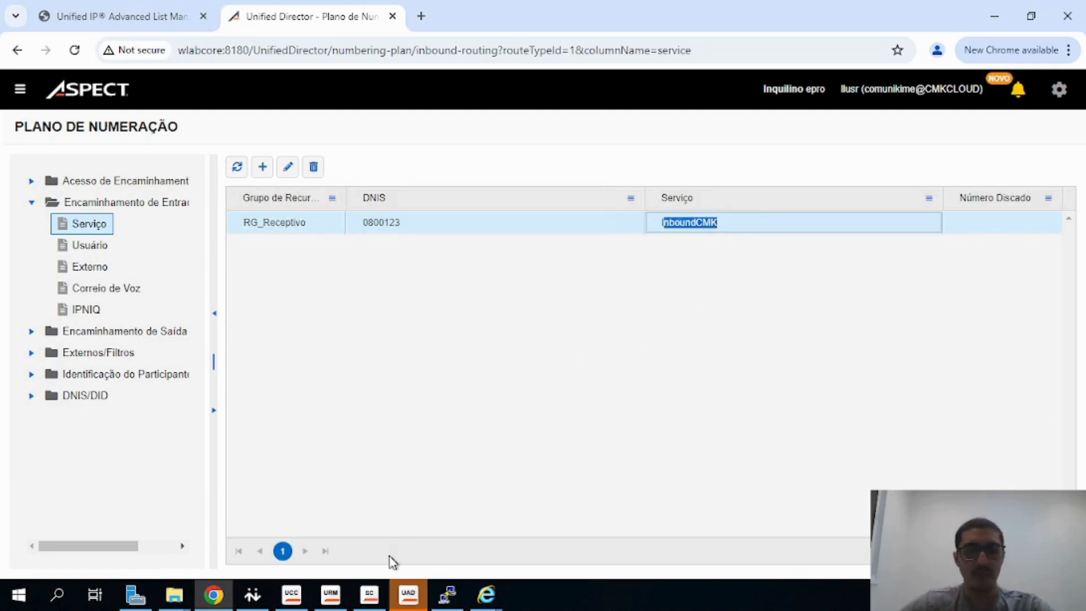
left_click(554, 407)
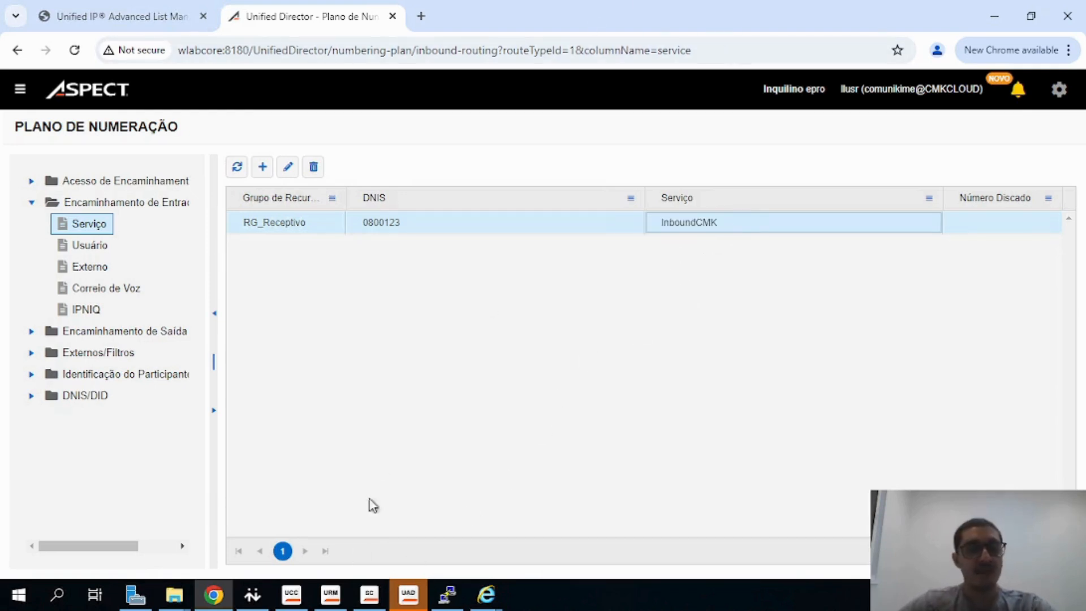
Open the InboundCMK inbound voice service and inspect the agents assigned to its queue
left_click(293, 603)
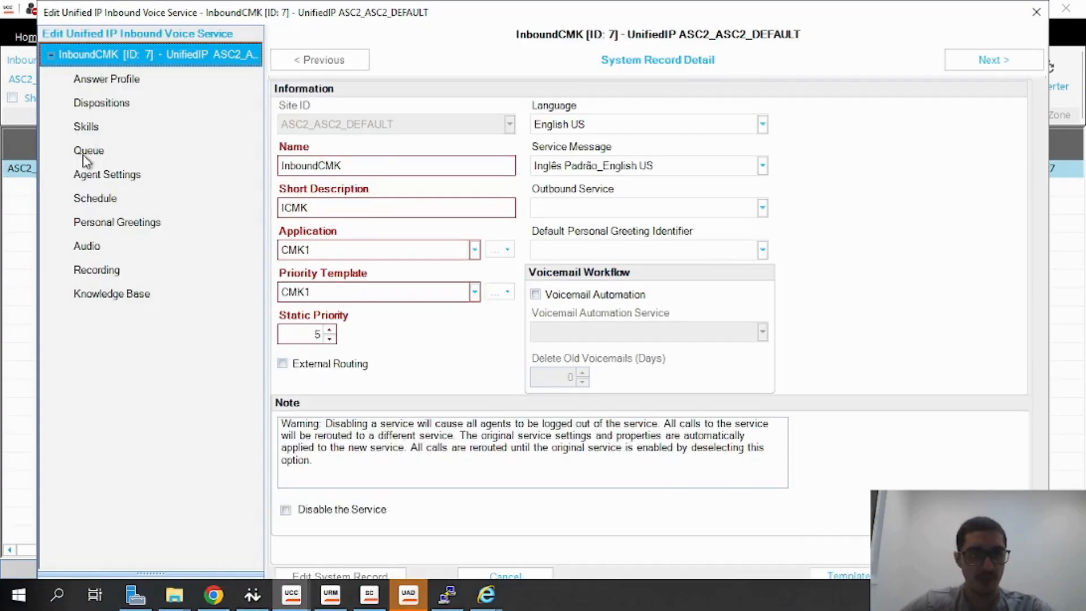
left_click(85, 159)
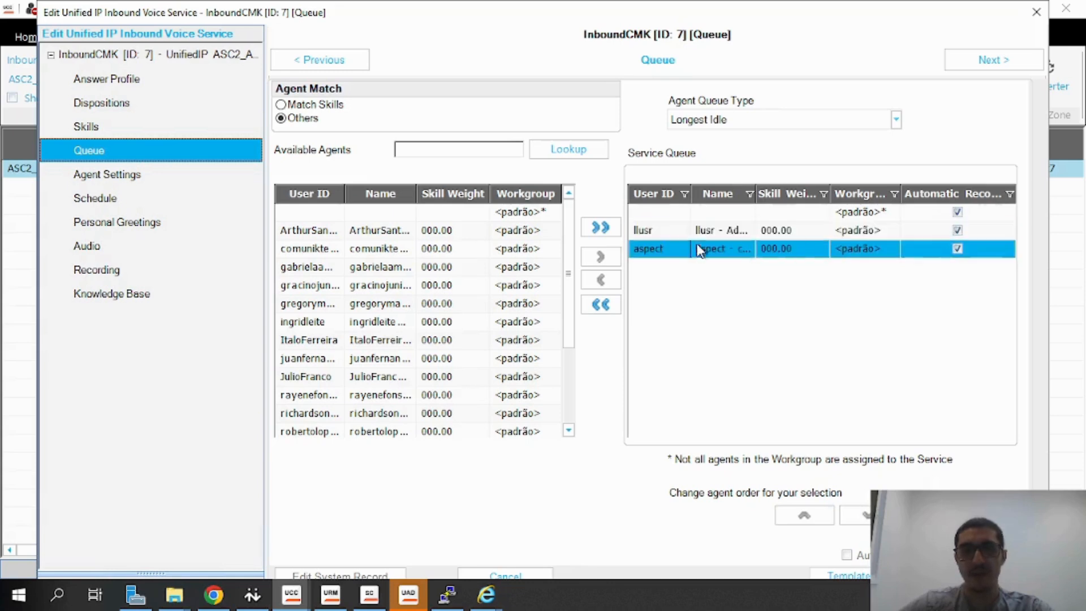
left_click(1035, 11)
Try logging in to the Unified Agent Desktop with the agent's password and set the Not Ready state
left_click(410, 597)
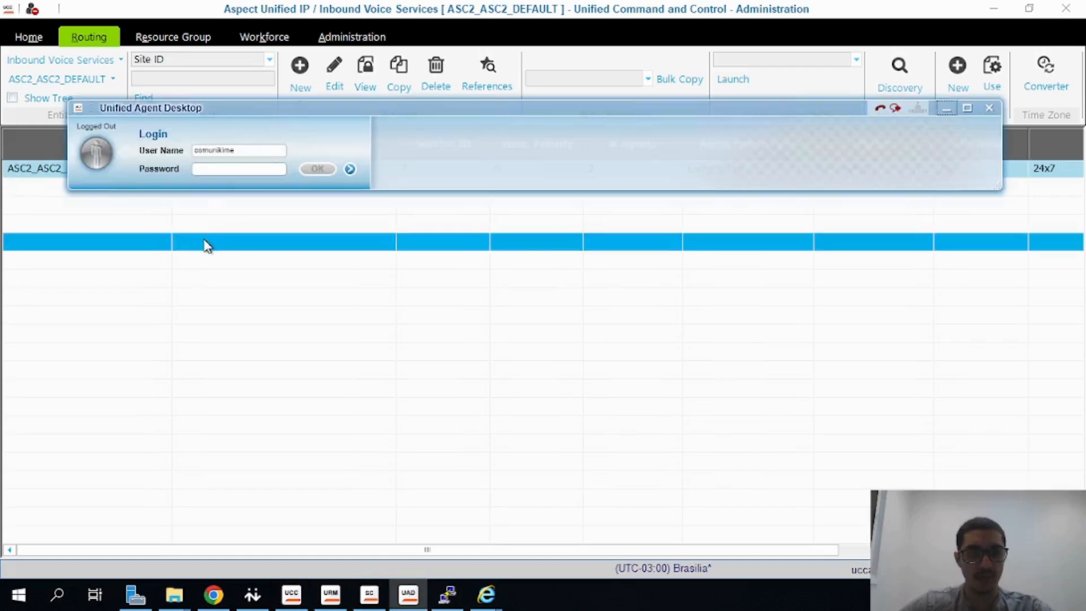
left_click(275, 168)
type("•")
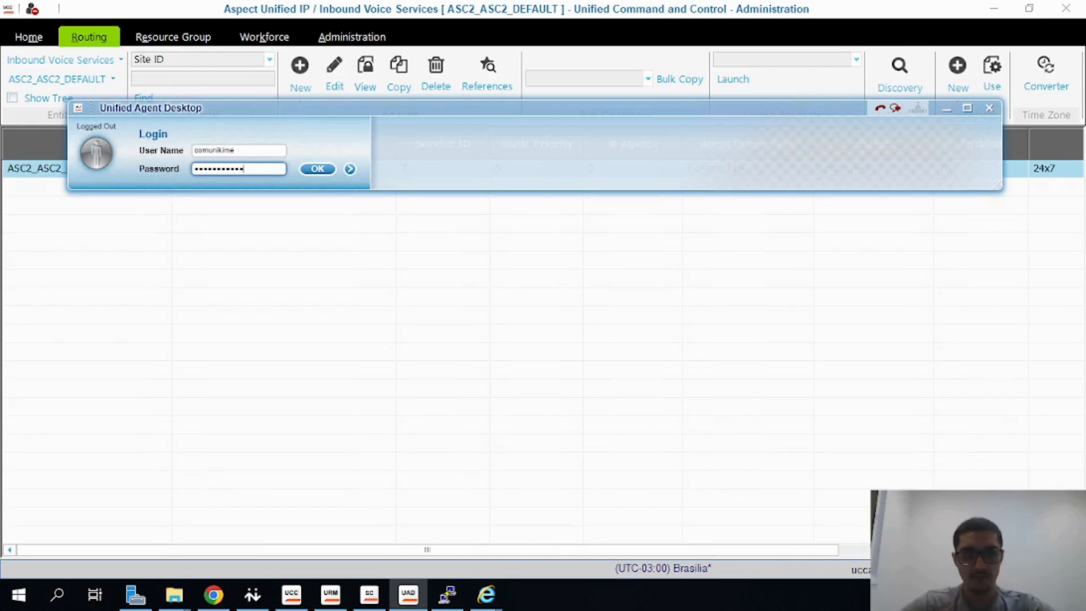
left_click(252, 590)
left_click_drag(704, 234, 762, 288)
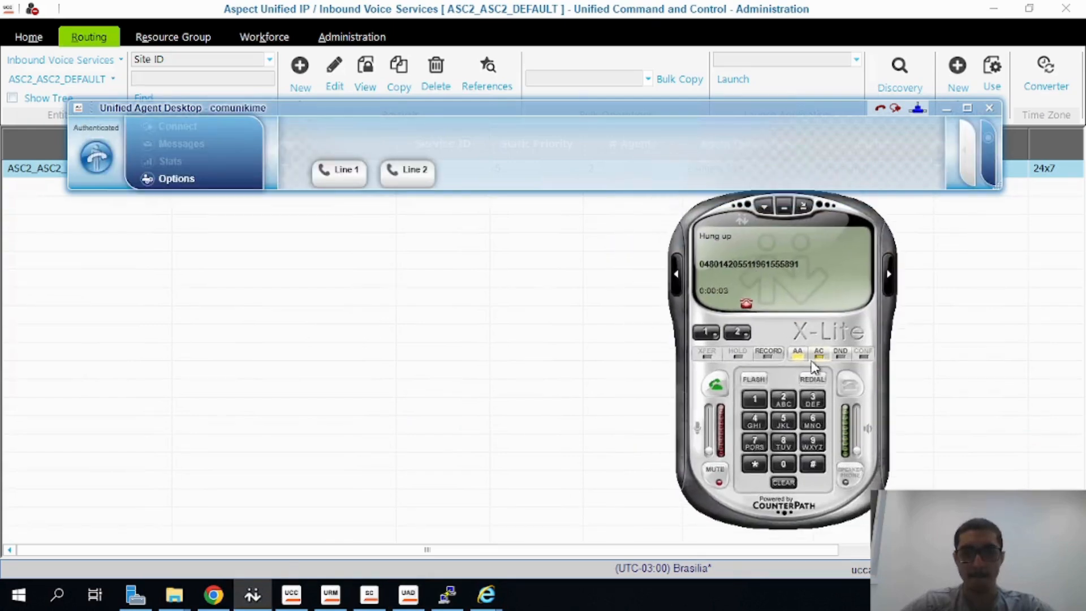
left_click(111, 160)
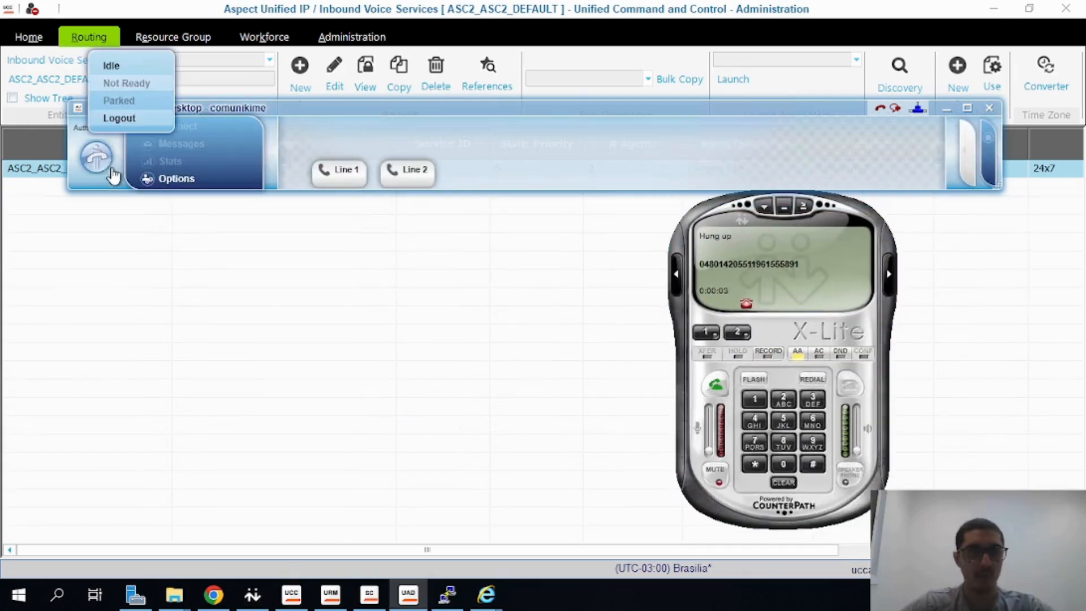
left_click(118, 79)
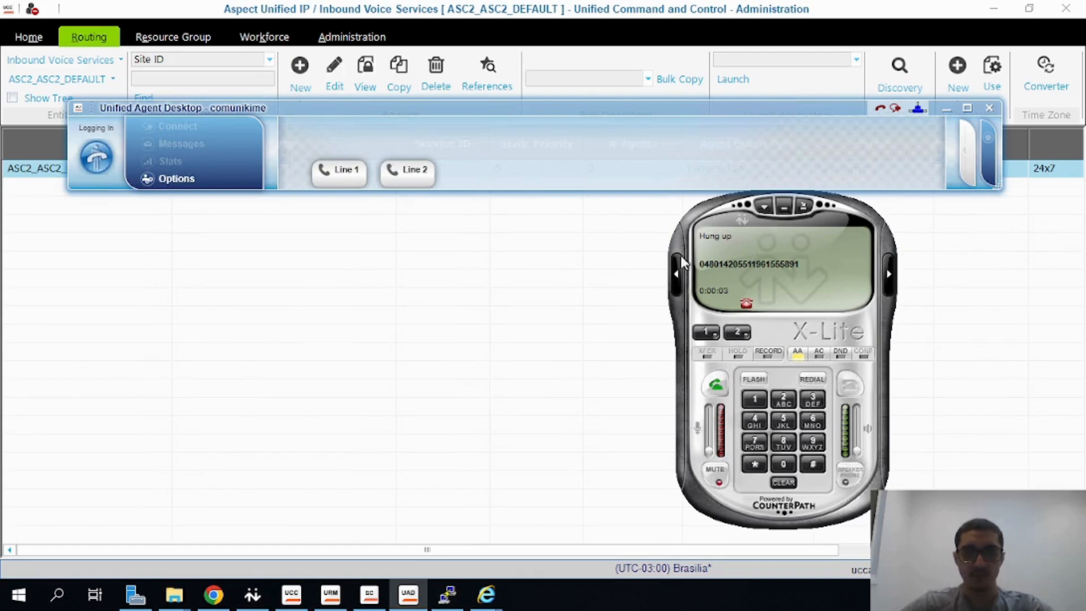
Dismiss the agent desktop shutdown message and check X-Lite's SIP account settings
left_click_drag(680, 238, 702, 246)
right_click(766, 250)
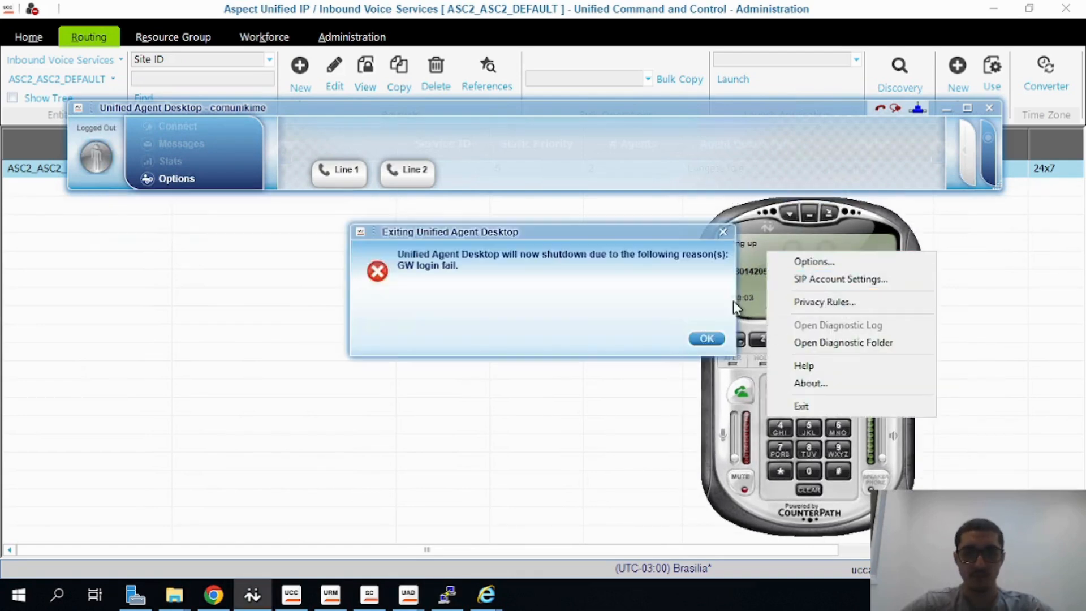
left_click(707, 338)
left_click(817, 289)
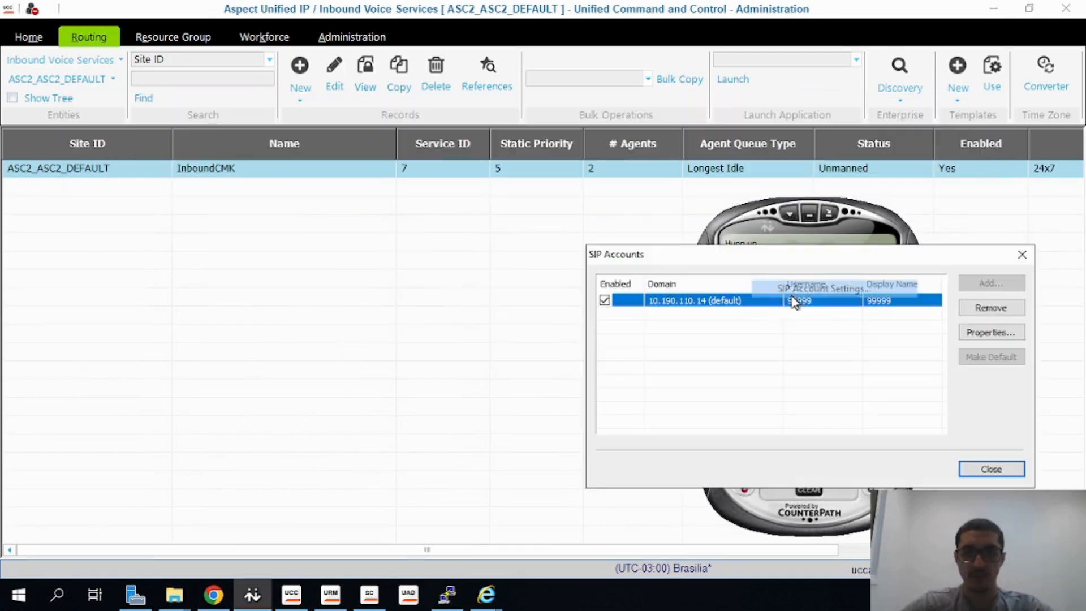
left_click(991, 469)
Relaunch the Unified Agent Desktop and review X-Lite's SIP account settings again
left_click(408, 594)
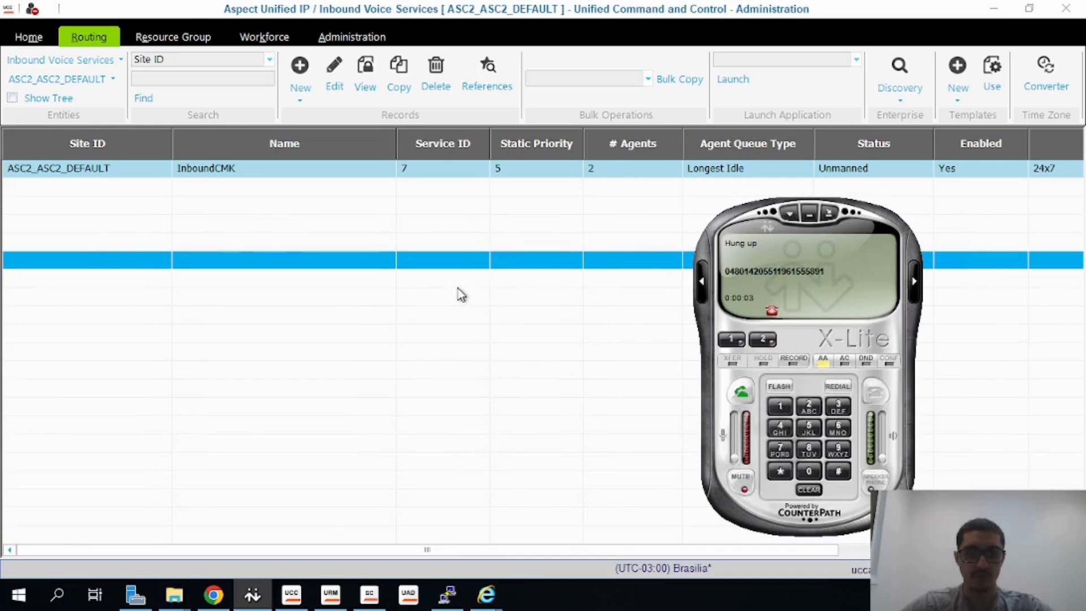
right_click(759, 266)
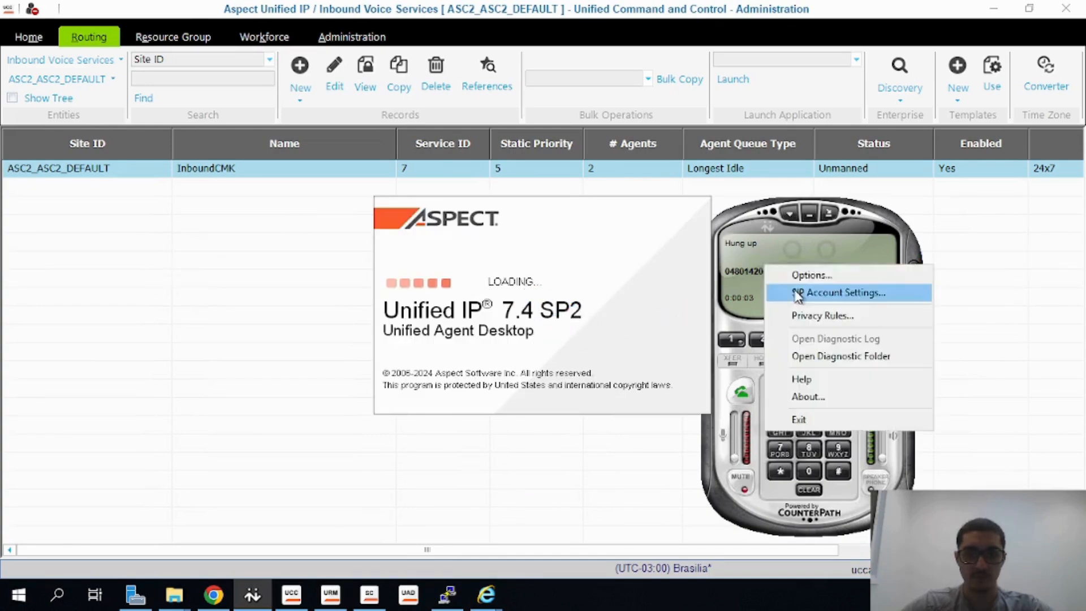
left_click(817, 288)
left_click(990, 469)
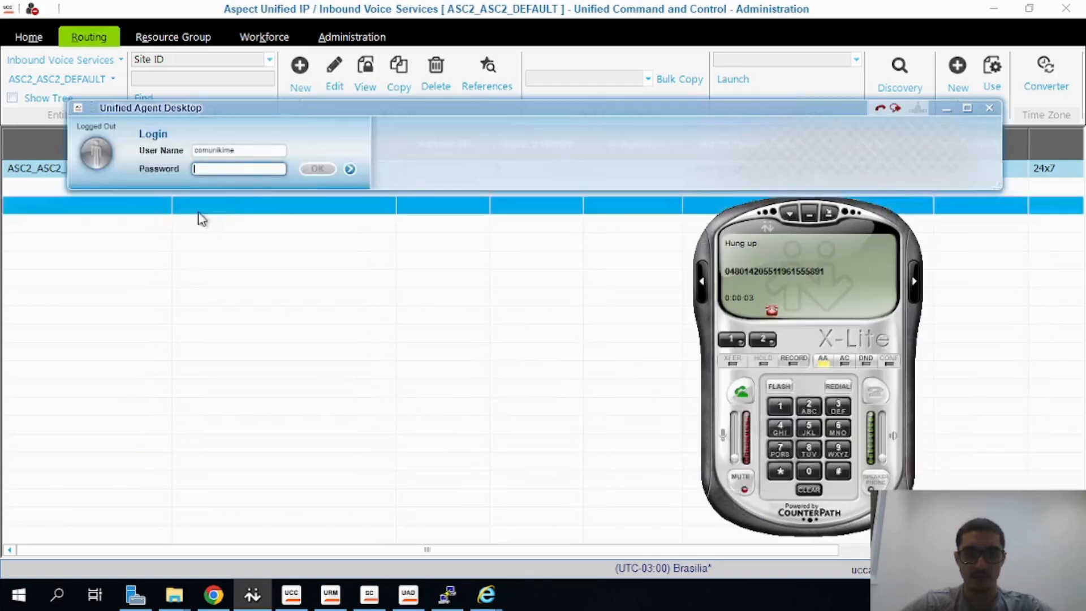
Set the station ID to 99999 and log in to the agent desktop with the agent's password
left_click(351, 171)
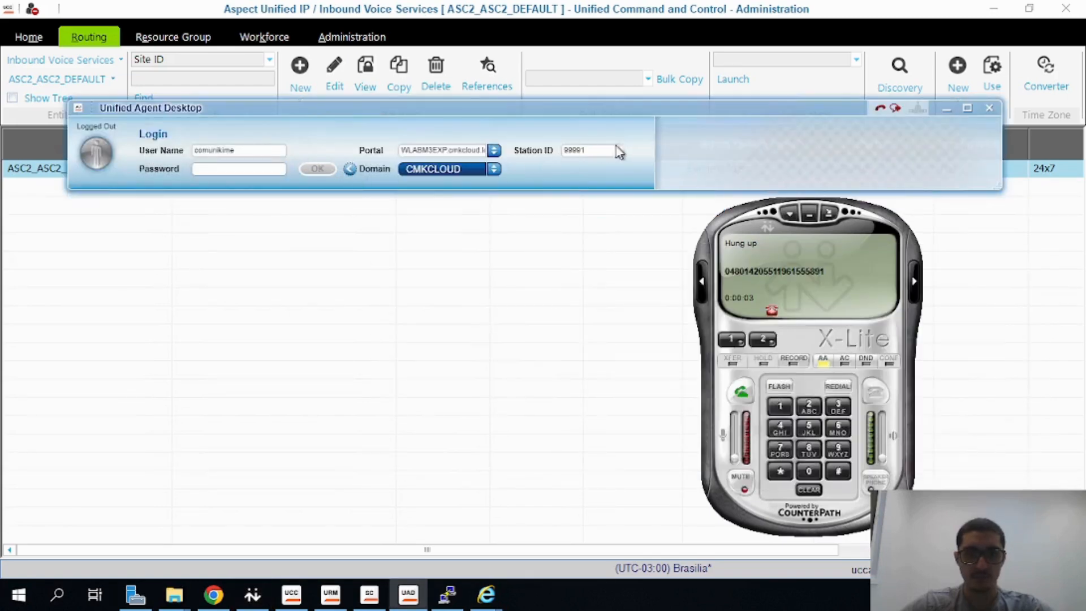
key("BackSpace")
type("9")
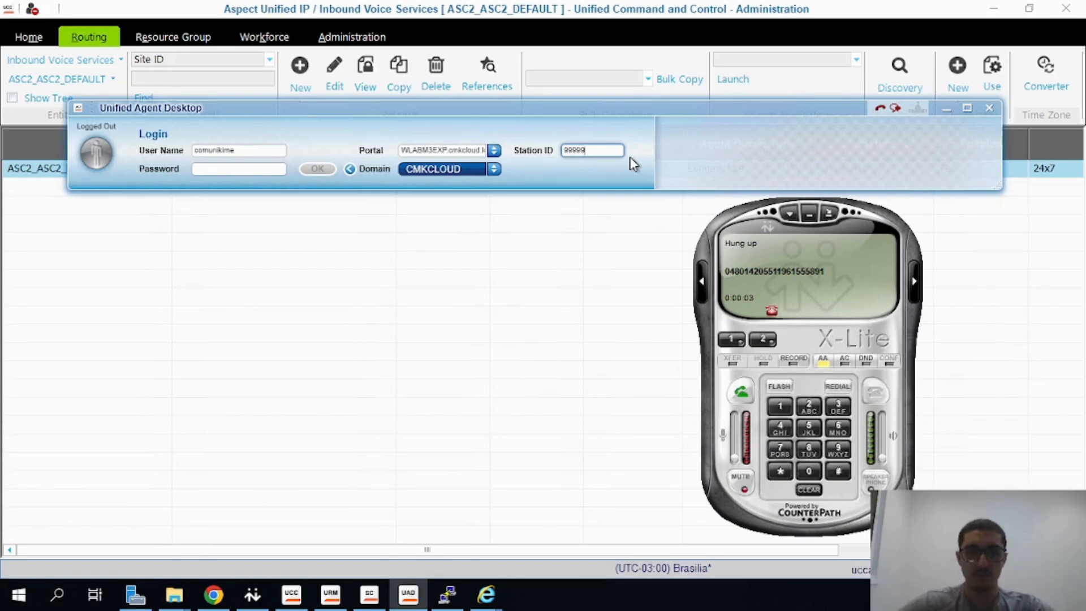
left_click(267, 169)
type("1")
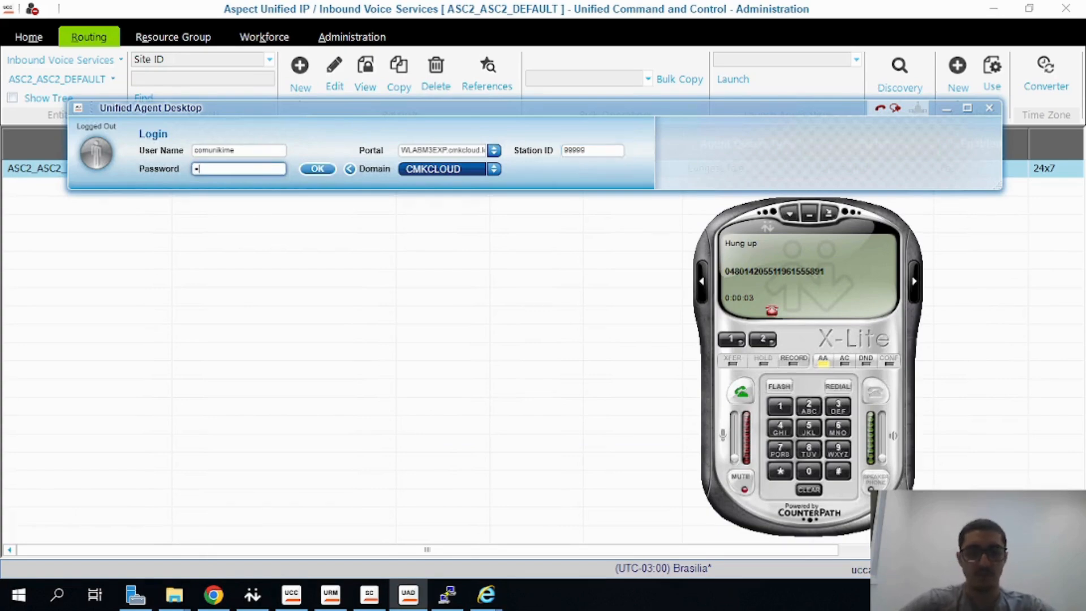
type("•••")
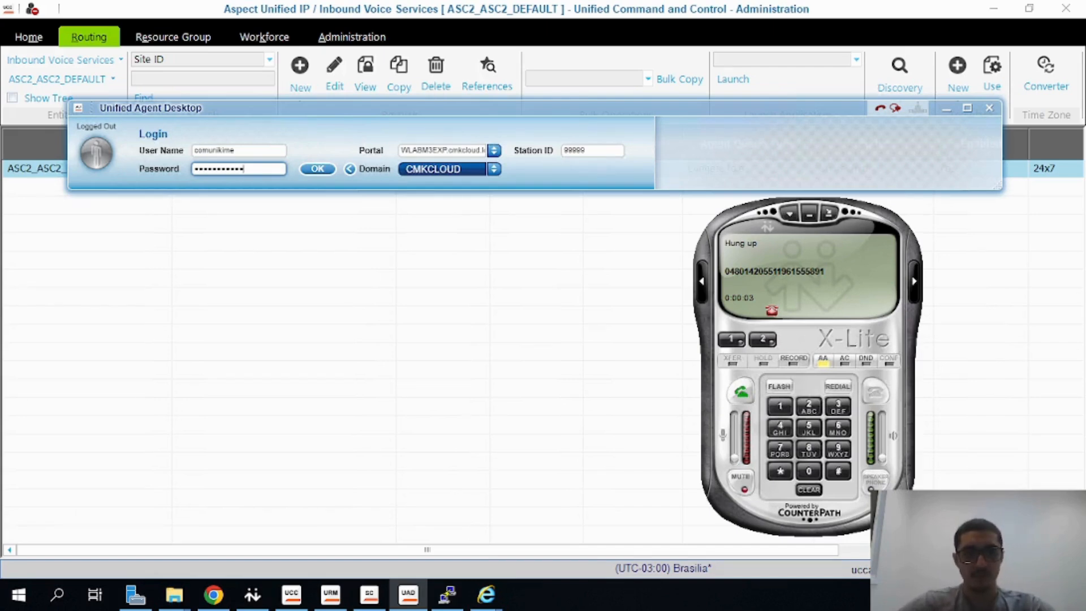
key("Return")
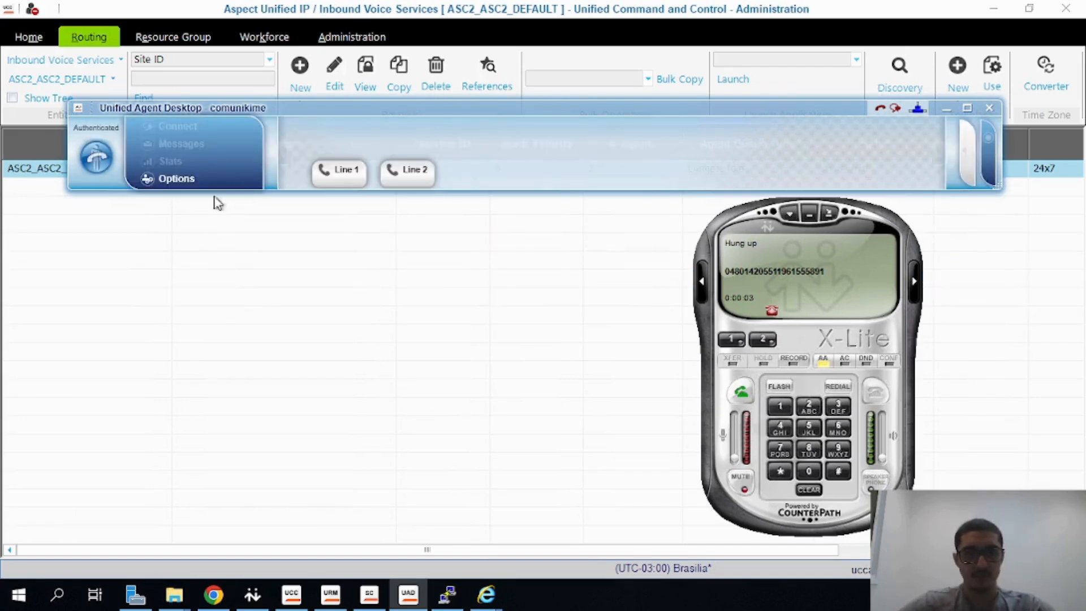
Set the agent's state to Idle in the agent desktop
left_click(105, 172)
left_click(143, 91)
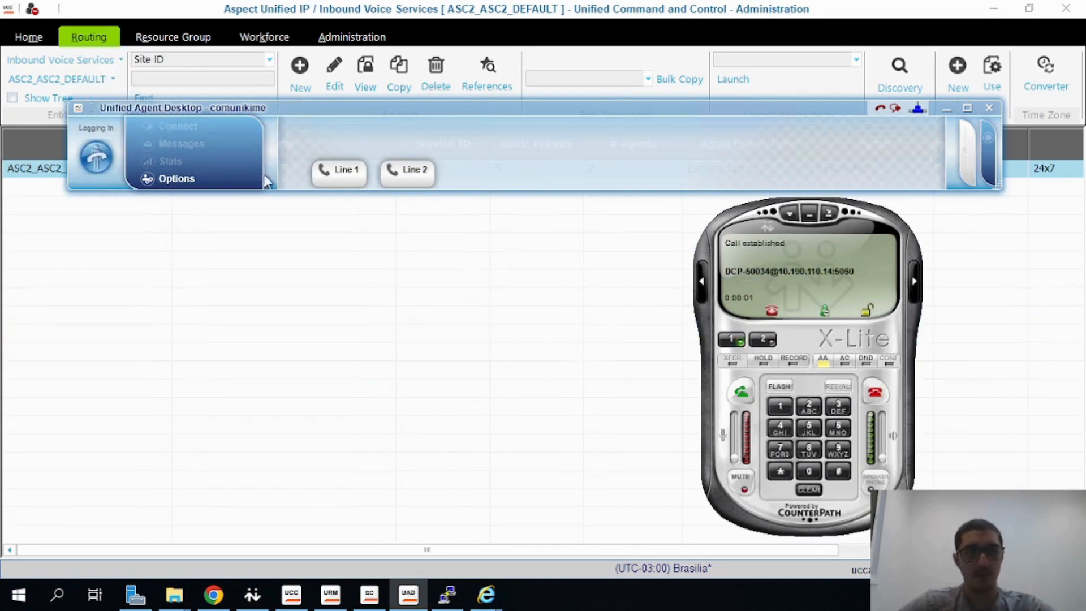
left_click_drag(310, 107, 371, 58)
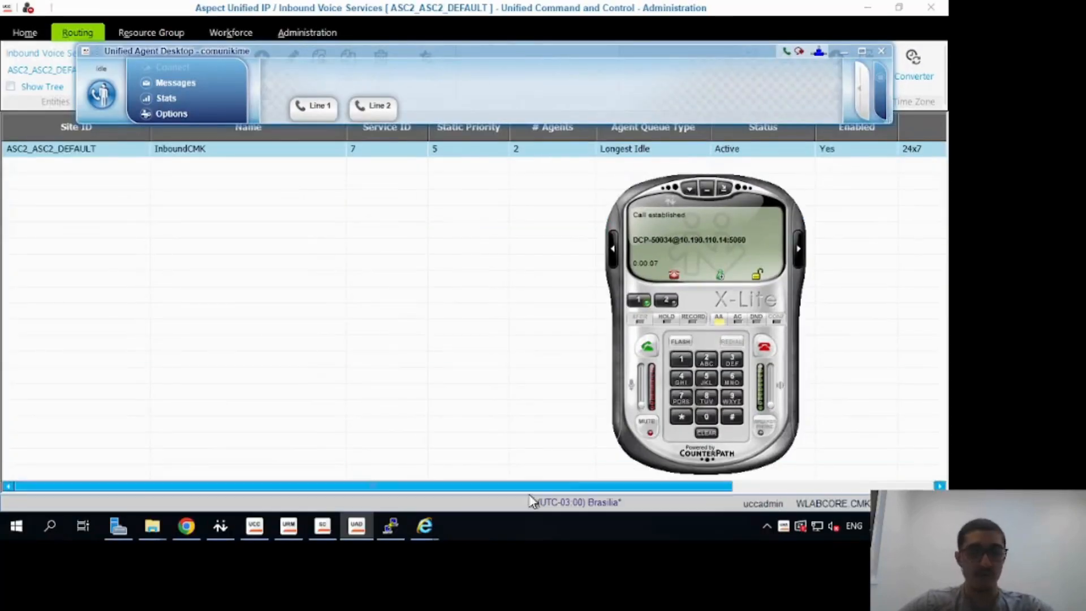
Arrange the two remote desktop sessions side by side on screen
mouse_move(288, 526)
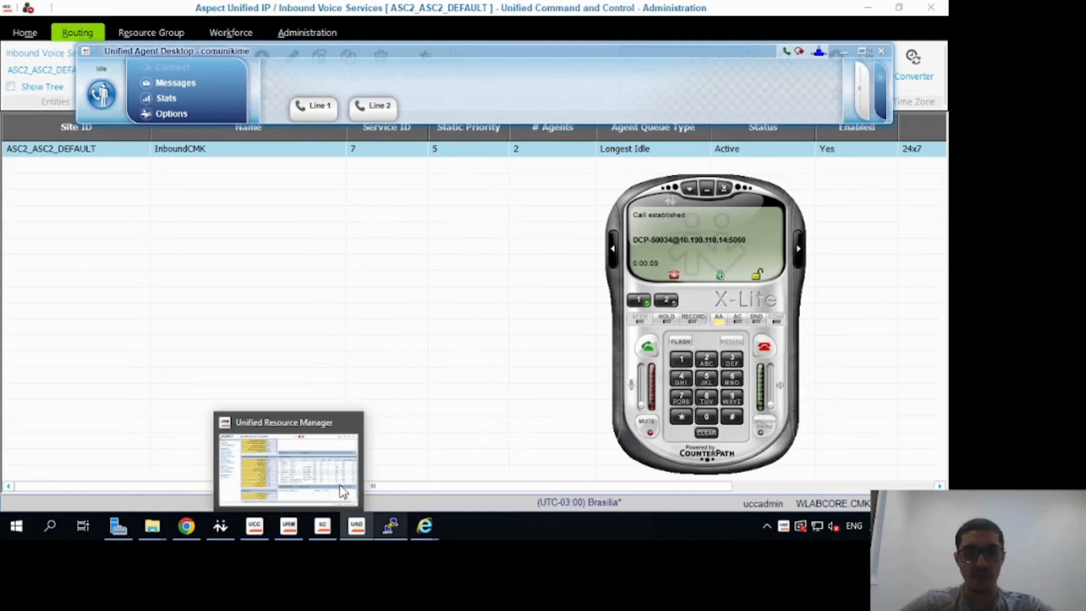
mouse_move(391, 526)
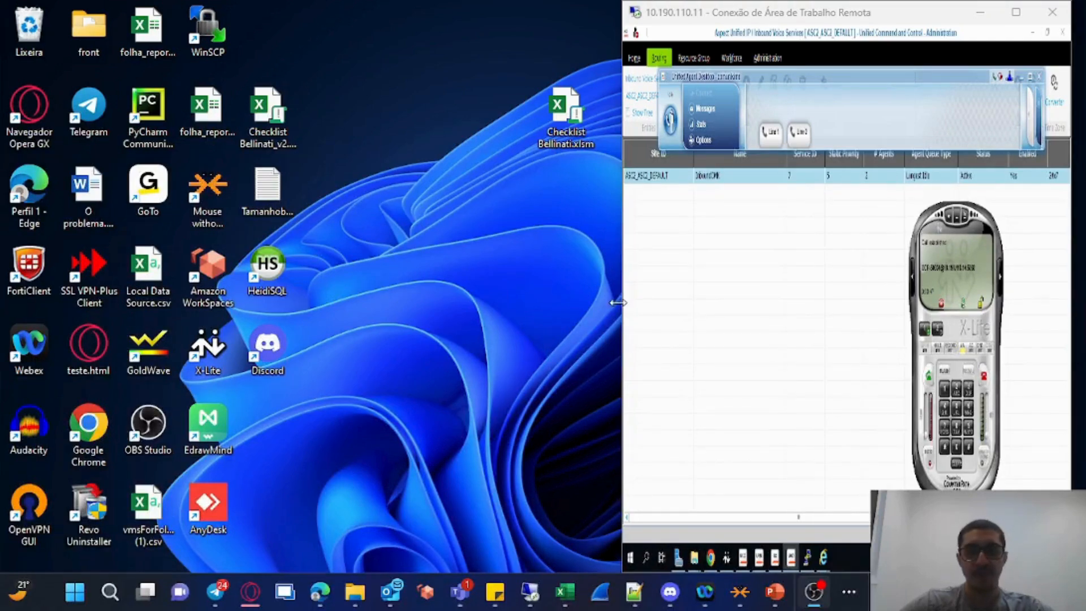
left_click_drag(622, 289, 490, 295)
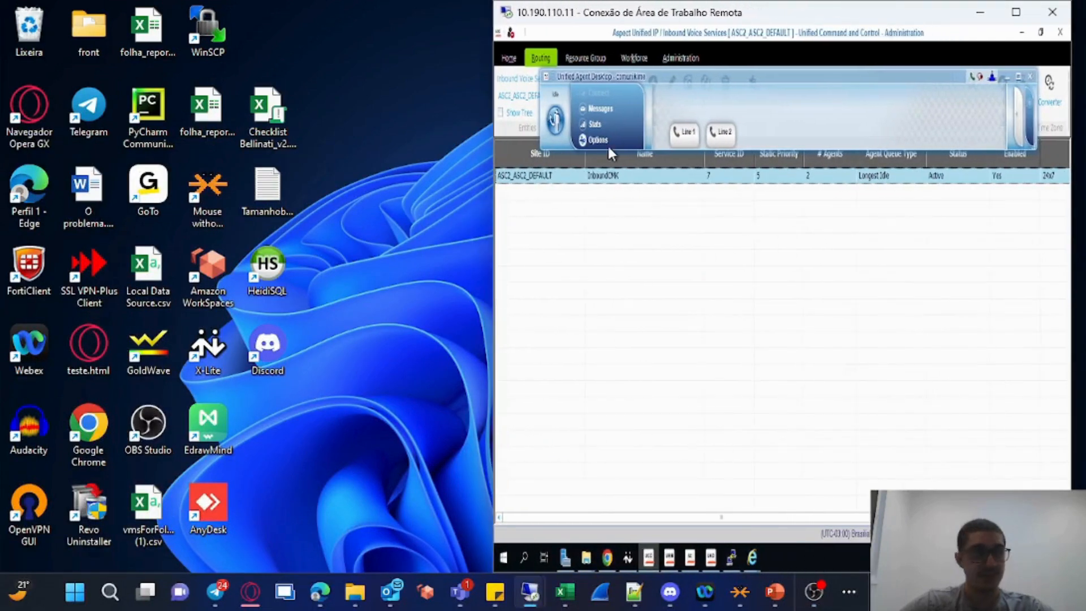
mouse_move(529, 589)
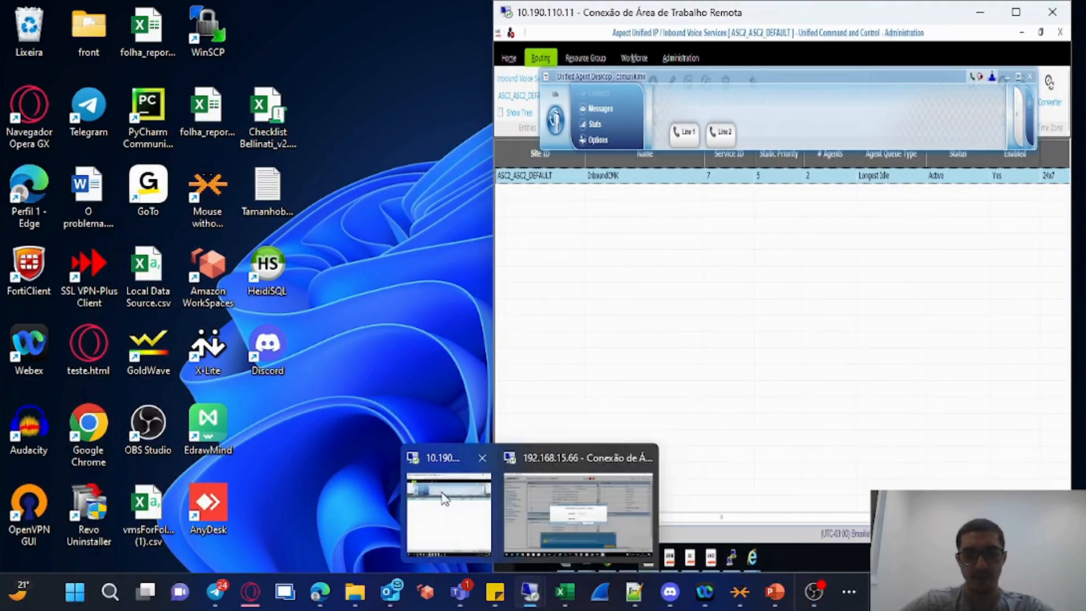
left_click(566, 514)
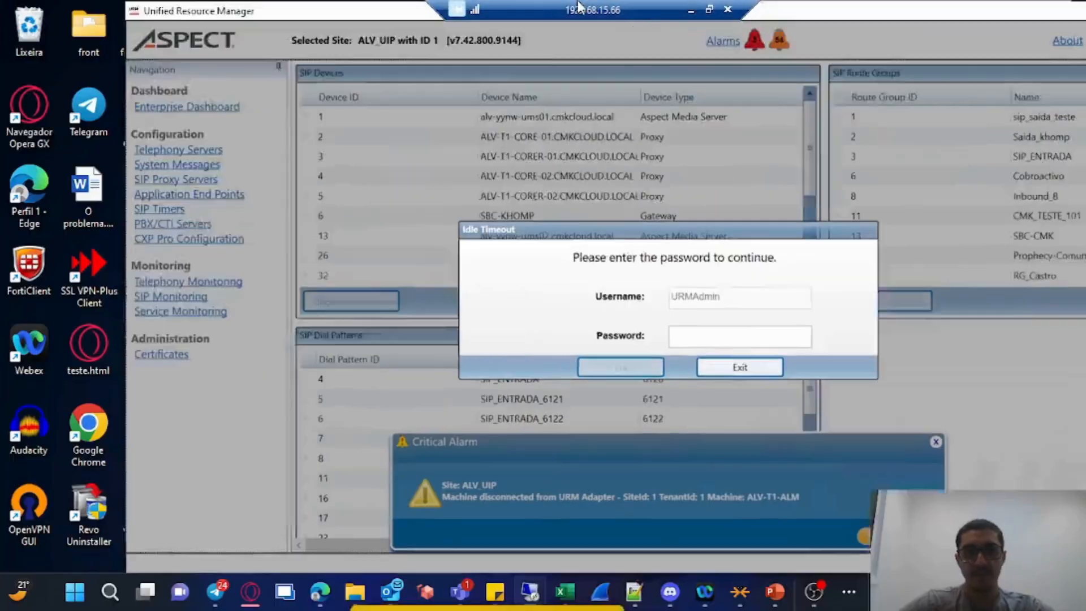
double_click(580, 7)
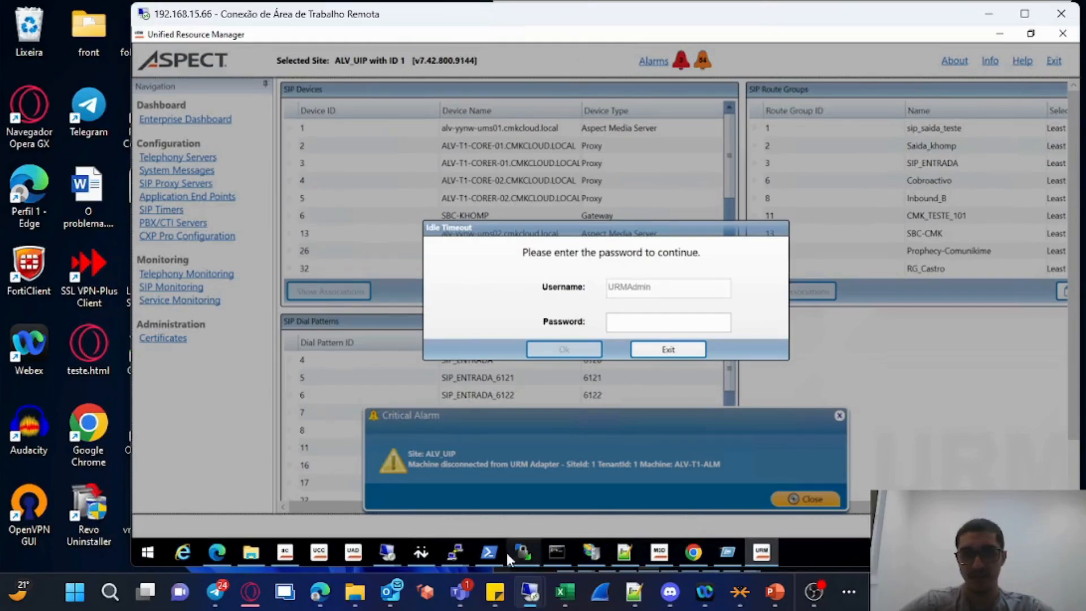
left_click(432, 554)
left_click_drag(810, 29, 715, 29)
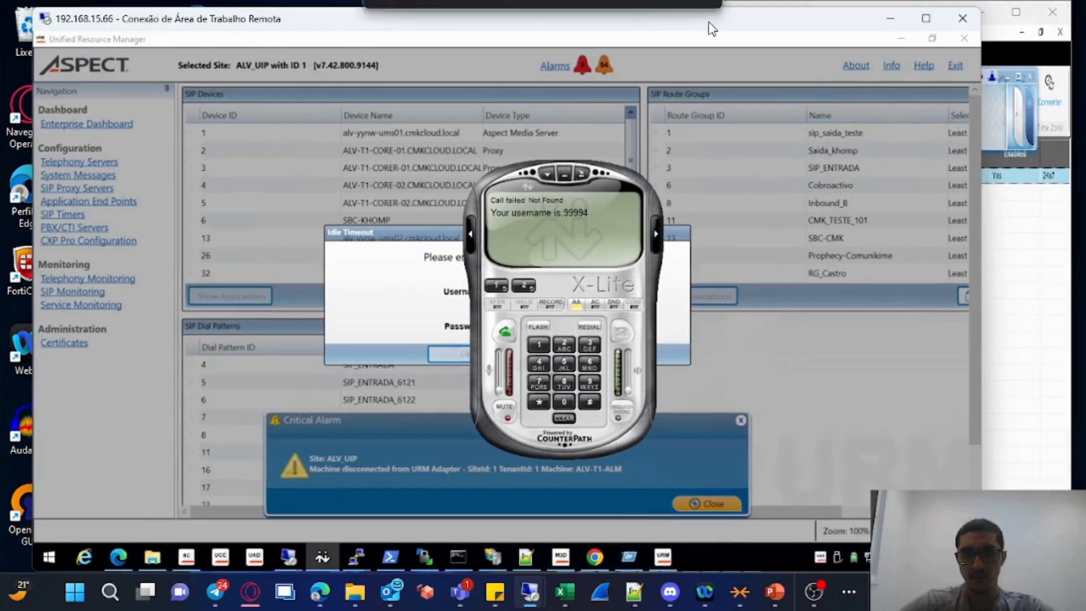
left_click_drag(968, 272, 526, 277)
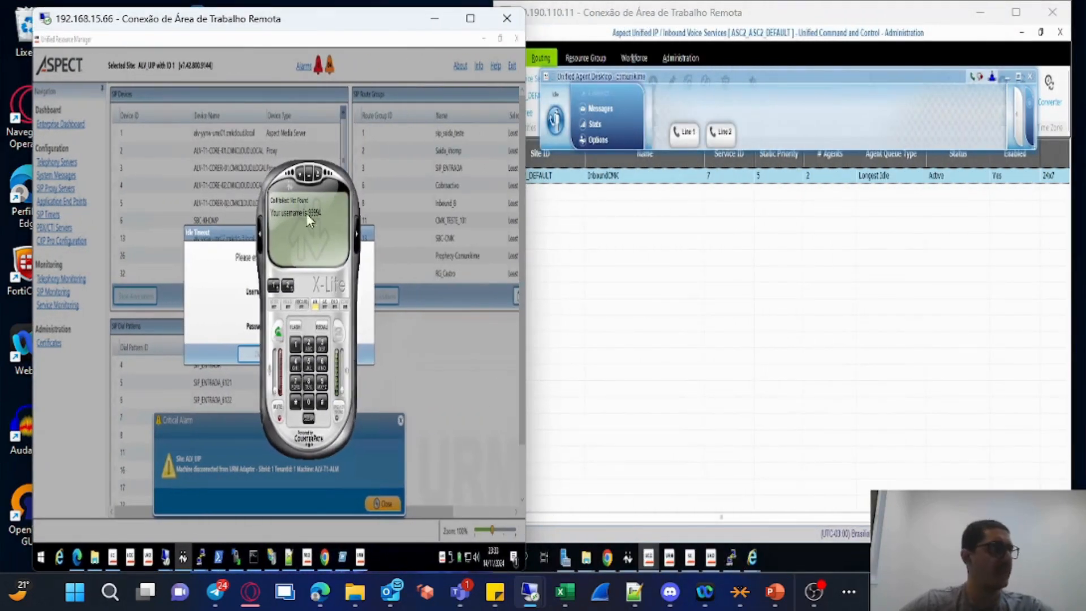
left_click(677, 25)
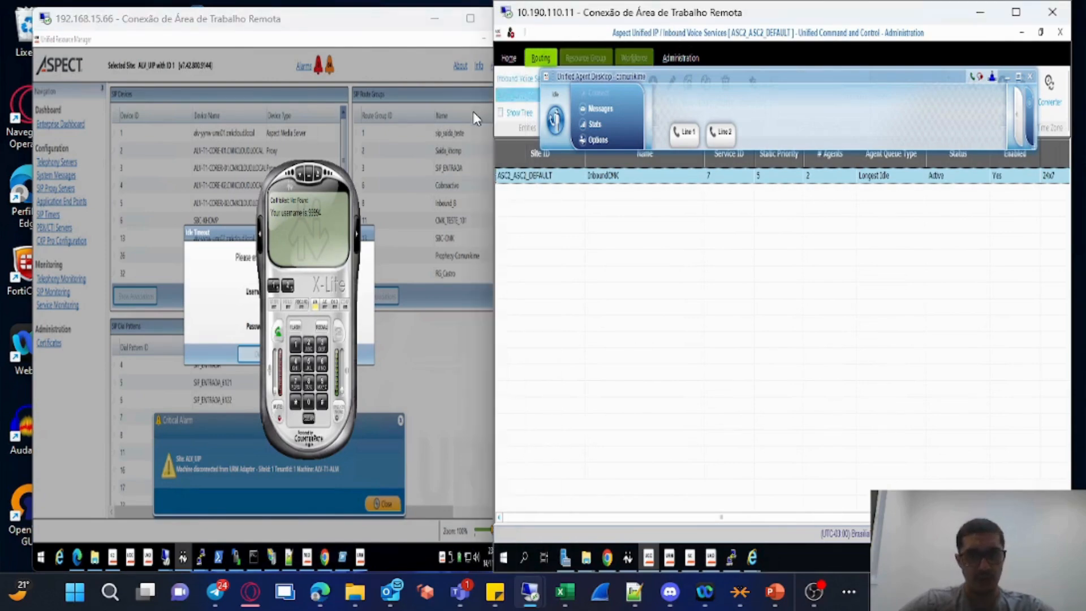
left_click(277, 171)
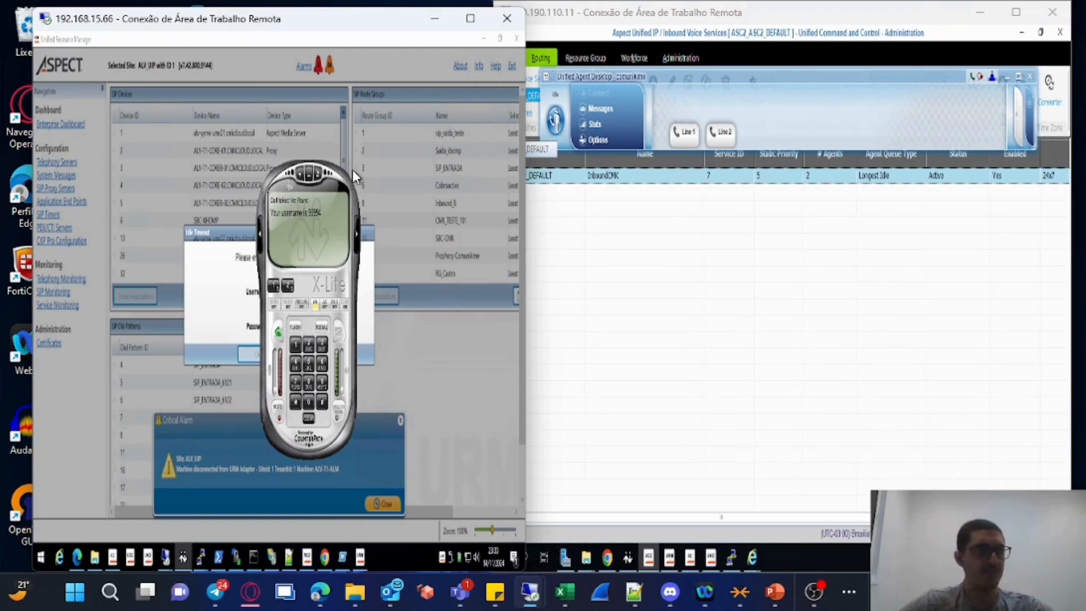
Dial 0800123 from X-Lite to test the inbound call reaching the InboundCMK service
left_click_drag(342, 19, 296, 29)
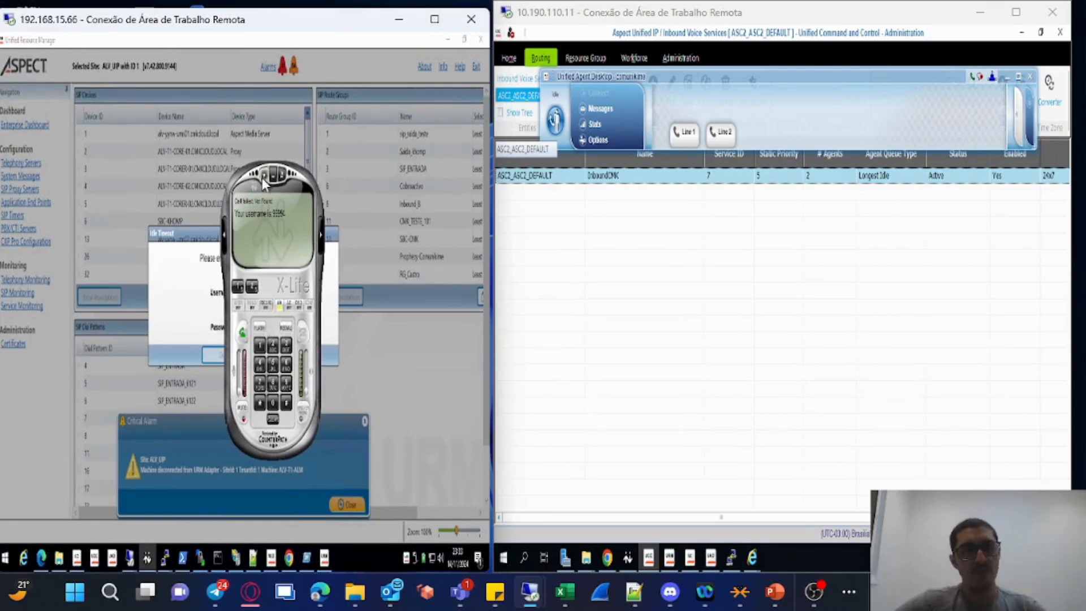
left_click_drag(249, 179, 361, 186)
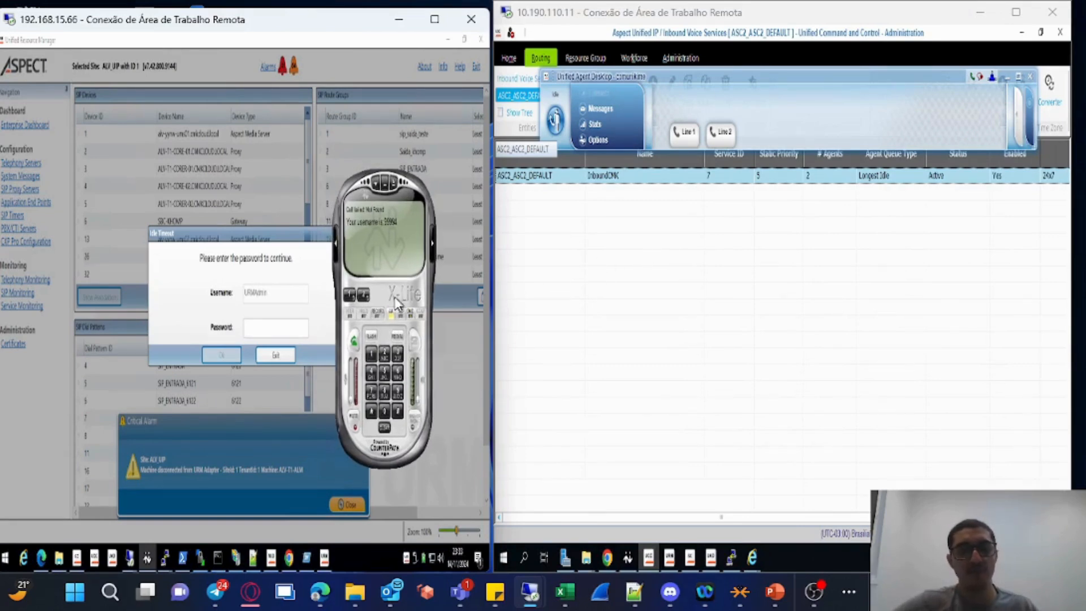
left_click(361, 293)
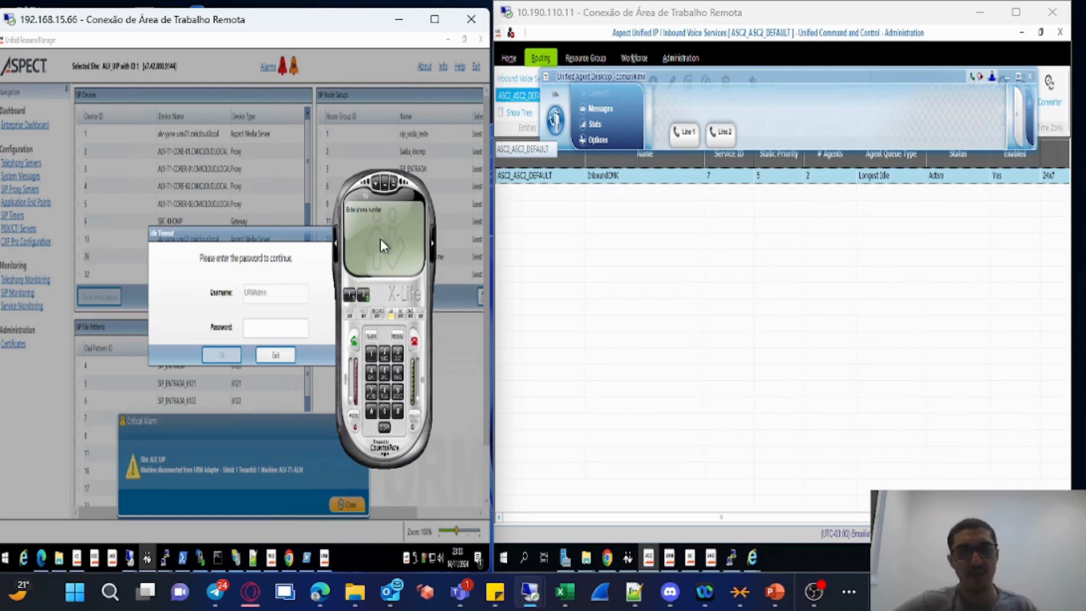
type("0800123")
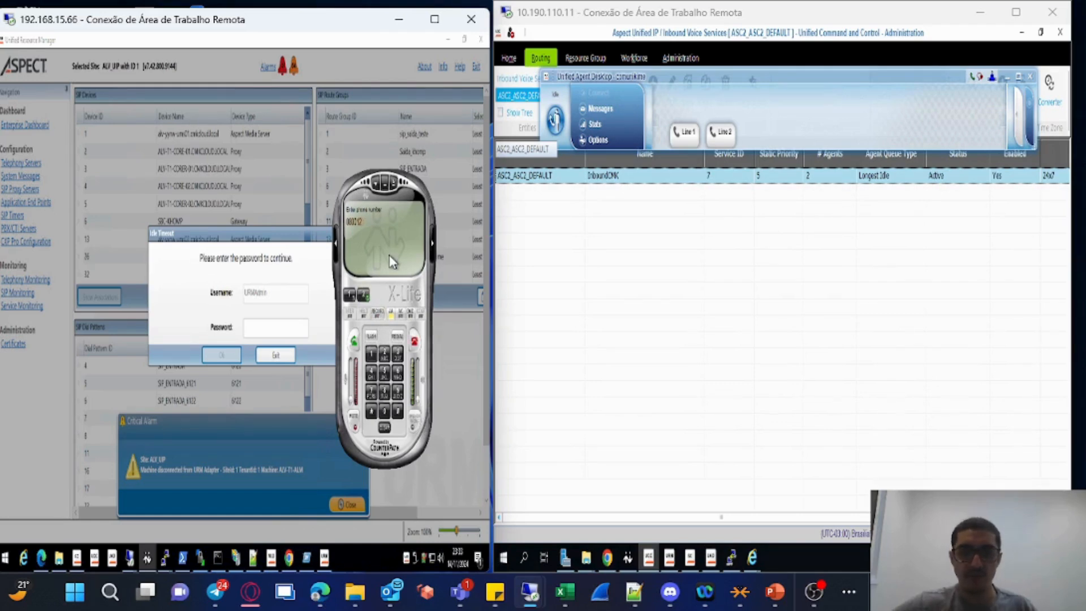
key("Return")
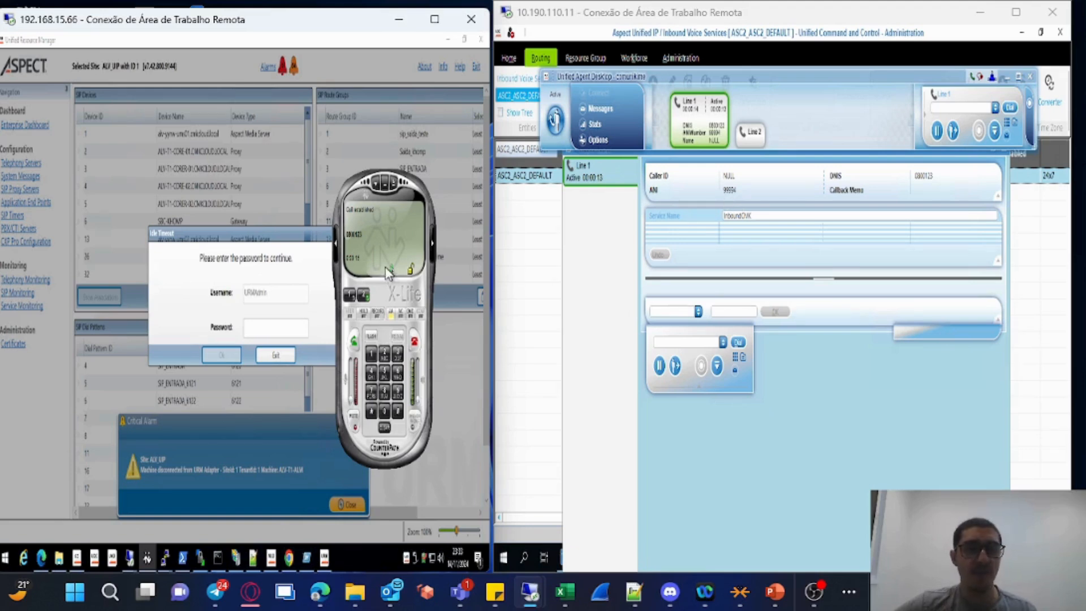
Open the properties of X-Lite's SIP account
right_click(374, 228)
left_click(390, 256)
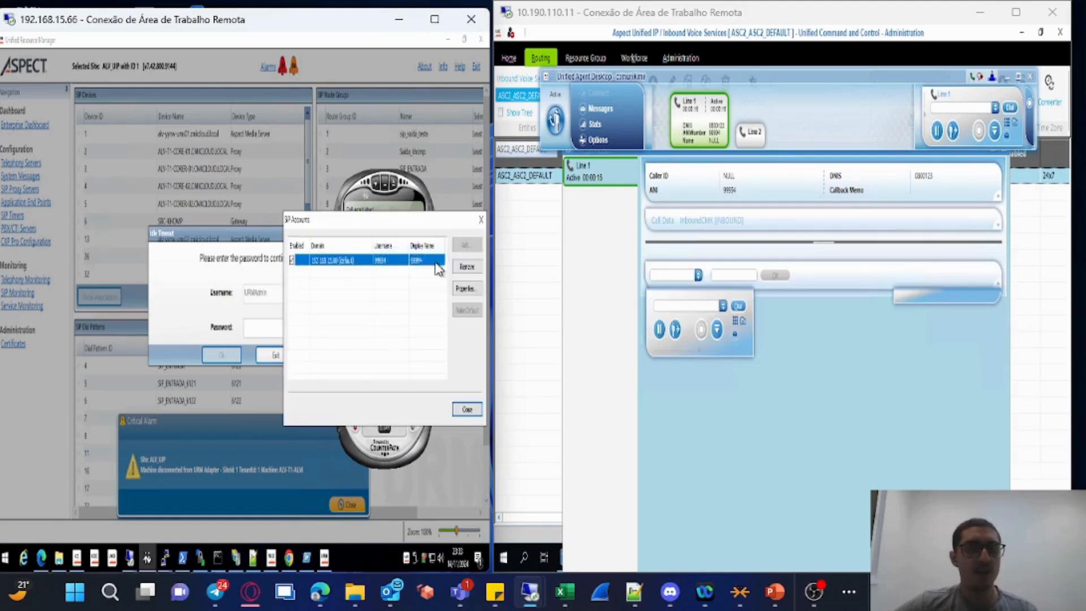
left_click_drag(393, 221, 249, 207)
left_click(316, 275)
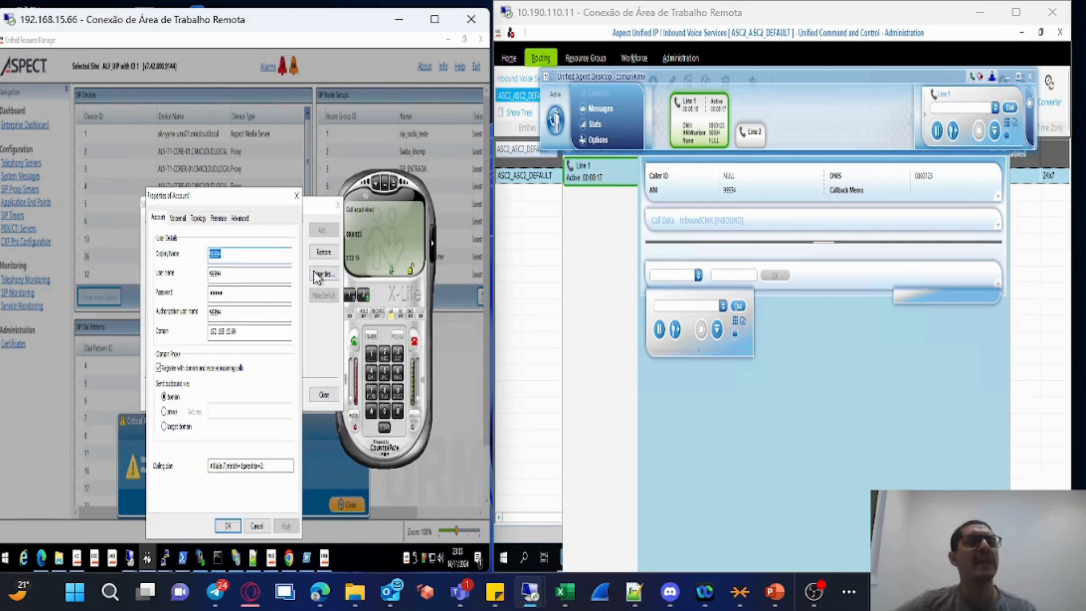
Review X-Lite's SIP account properties, then close the account dialogs without changes
left_click(434, 19)
left_click(494, 253)
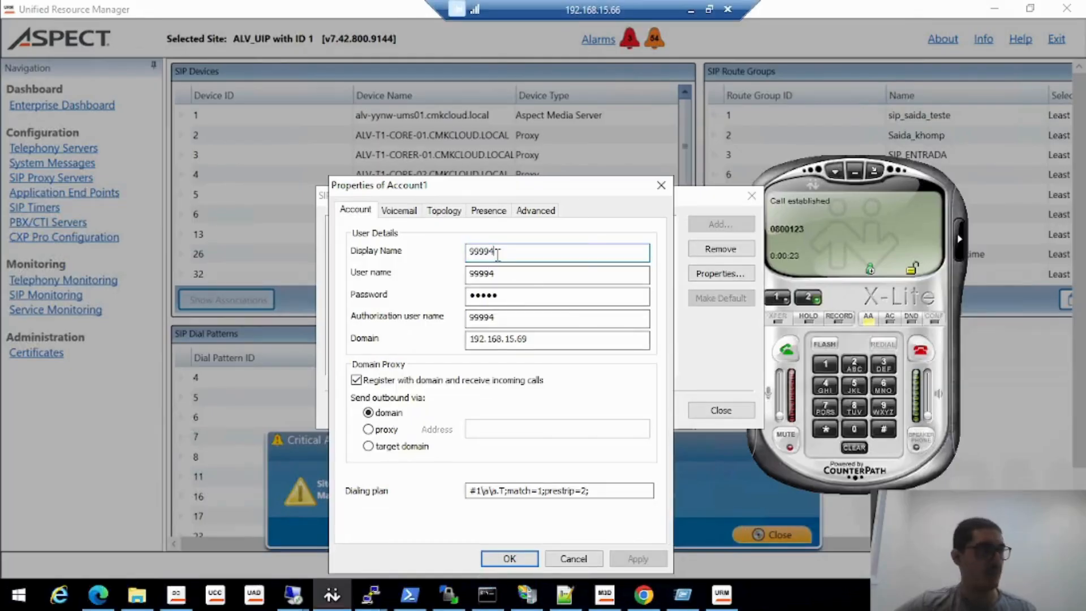
left_click(587, 560)
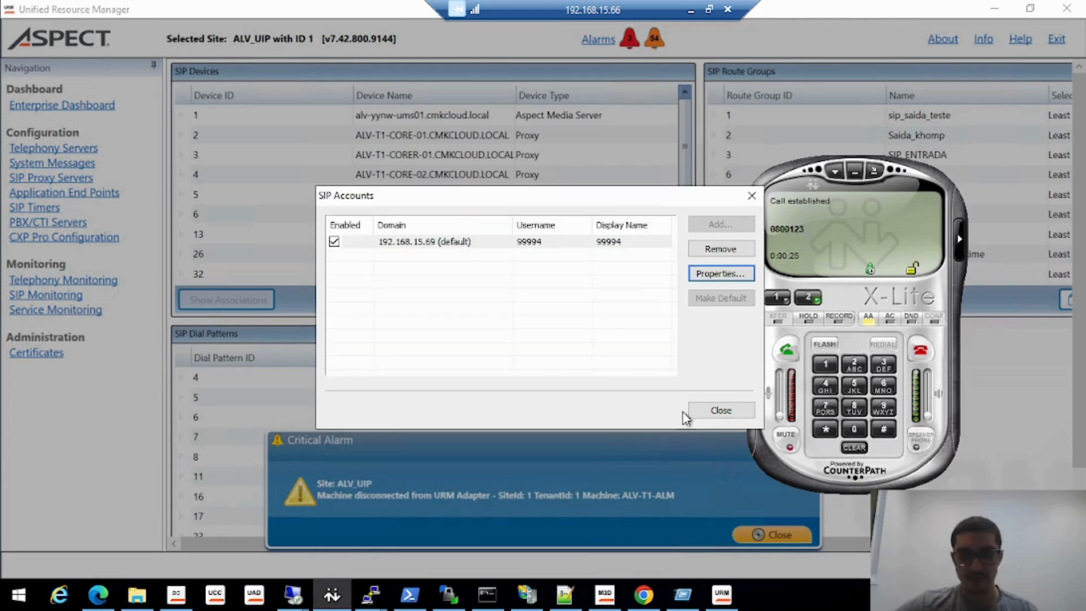
left_click(720, 410)
left_click(708, 10)
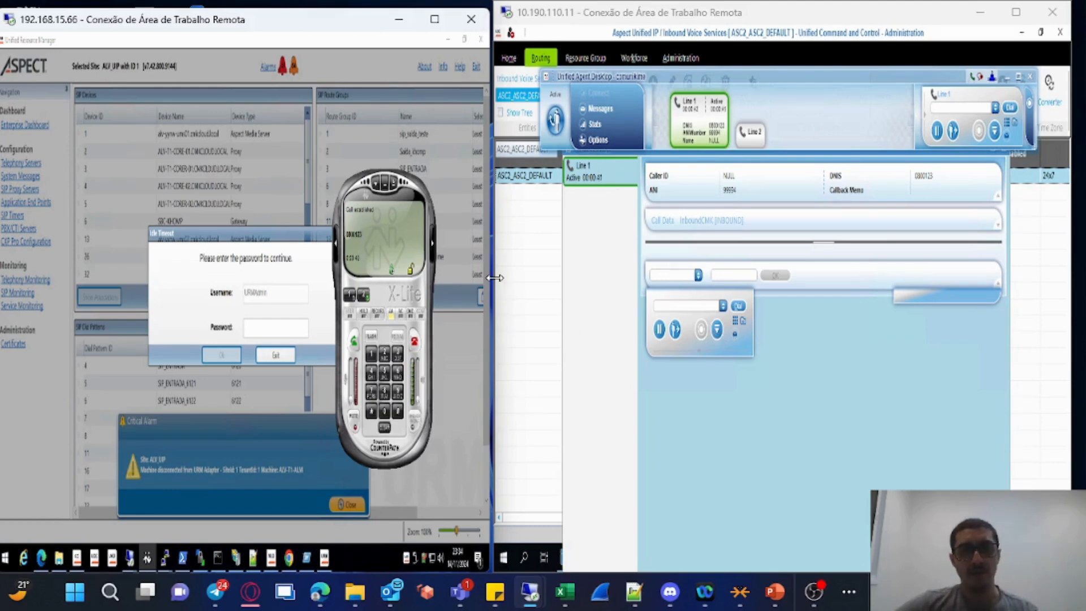
Maximize the agent's remote desktop session and release the active call on Line 1
left_click_drag(494, 277, 443, 277)
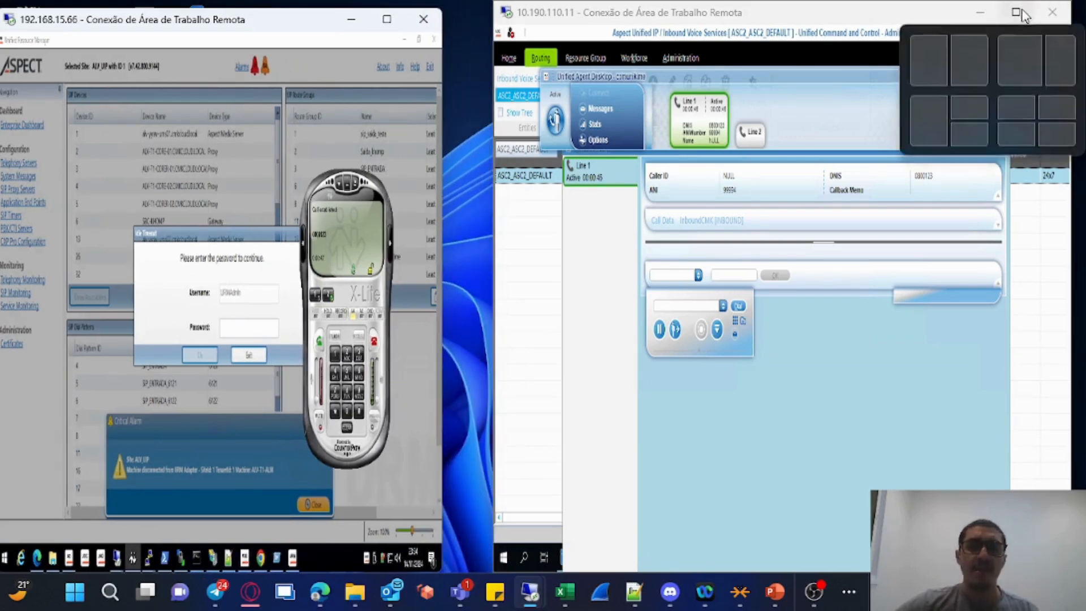
left_click(1021, 12)
left_click(423, 342)
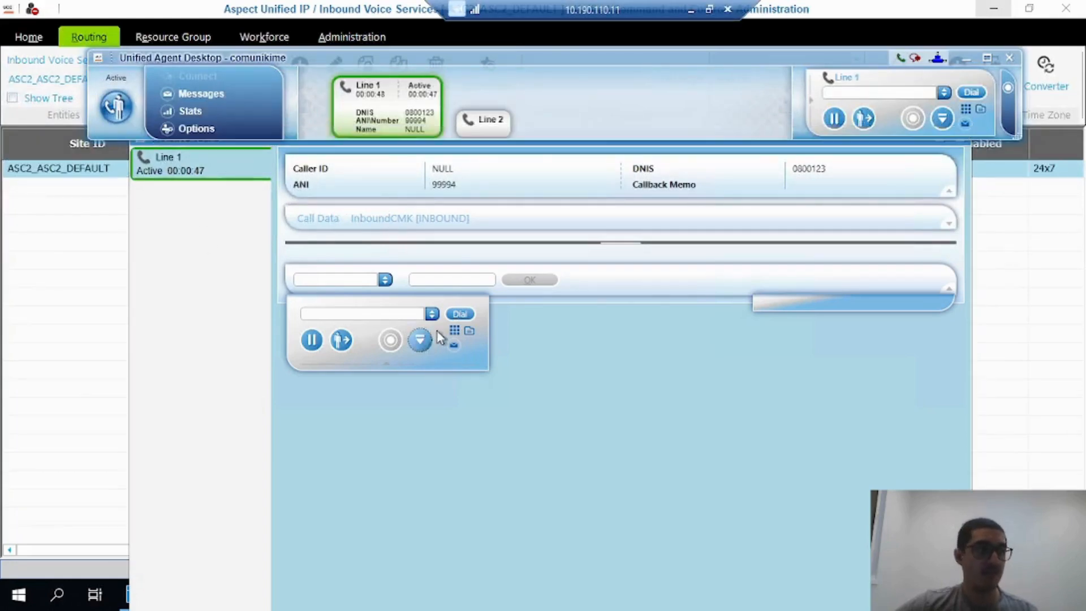
Set the agent's state to Not Ready and minimize the Active Tasks and agent desktop windows
left_click(116, 120)
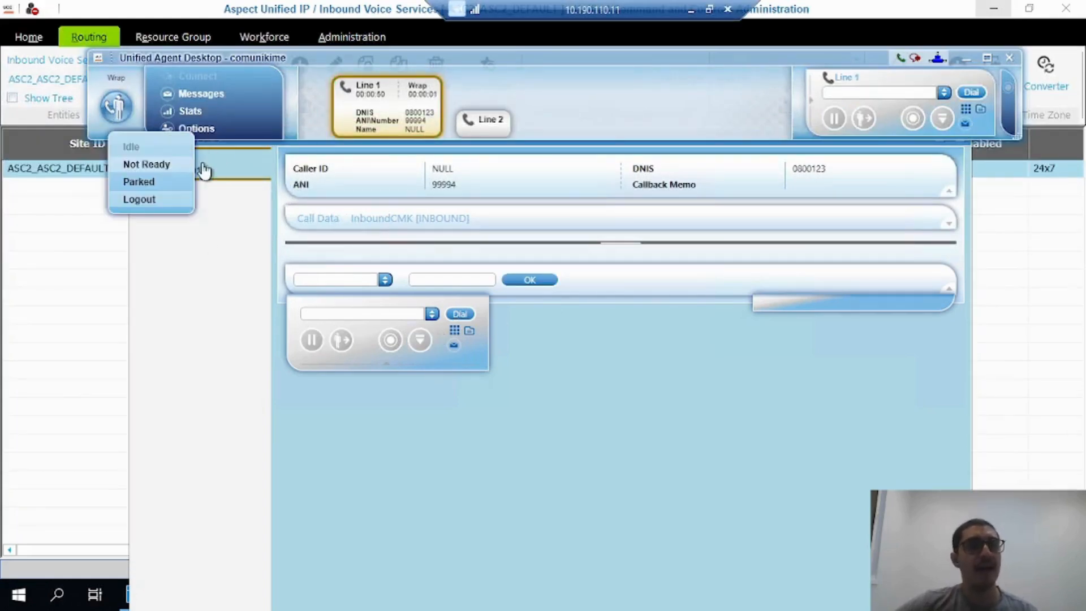
left_click(162, 164)
left_click(406, 180)
left_click(627, 375)
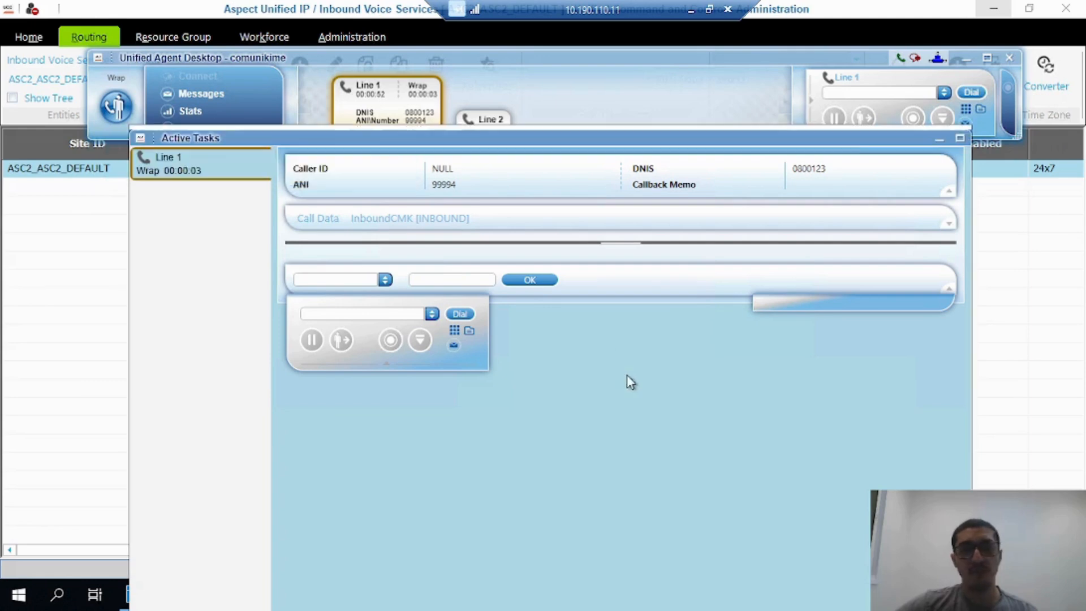
left_click(945, 141)
left_click(966, 59)
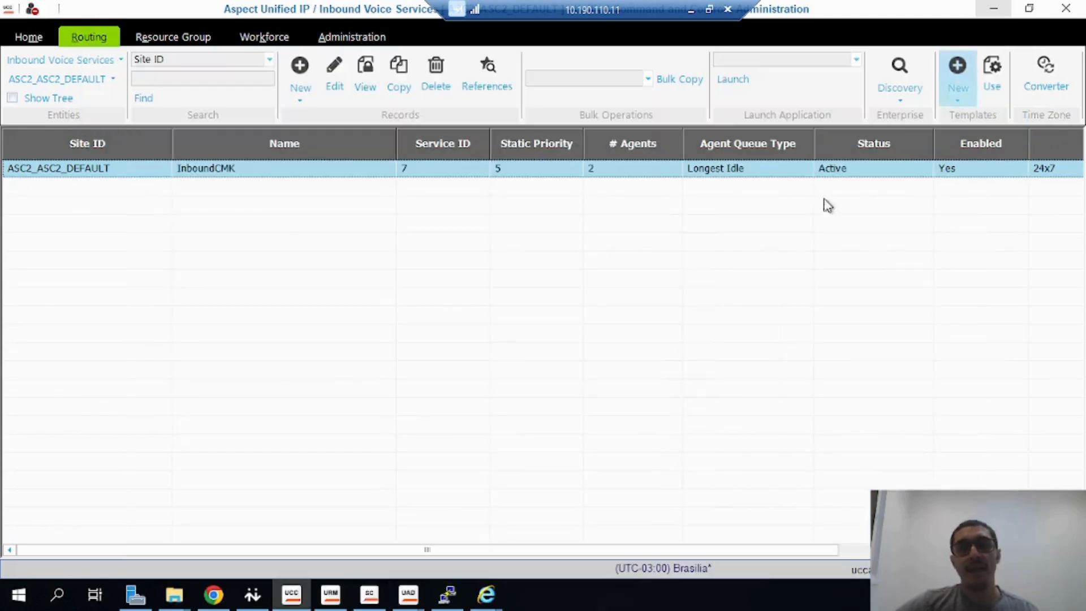
Examine the sip-login start and end patterns under Login/Padrão in the Unified Director numbering plan
left_click(214, 595)
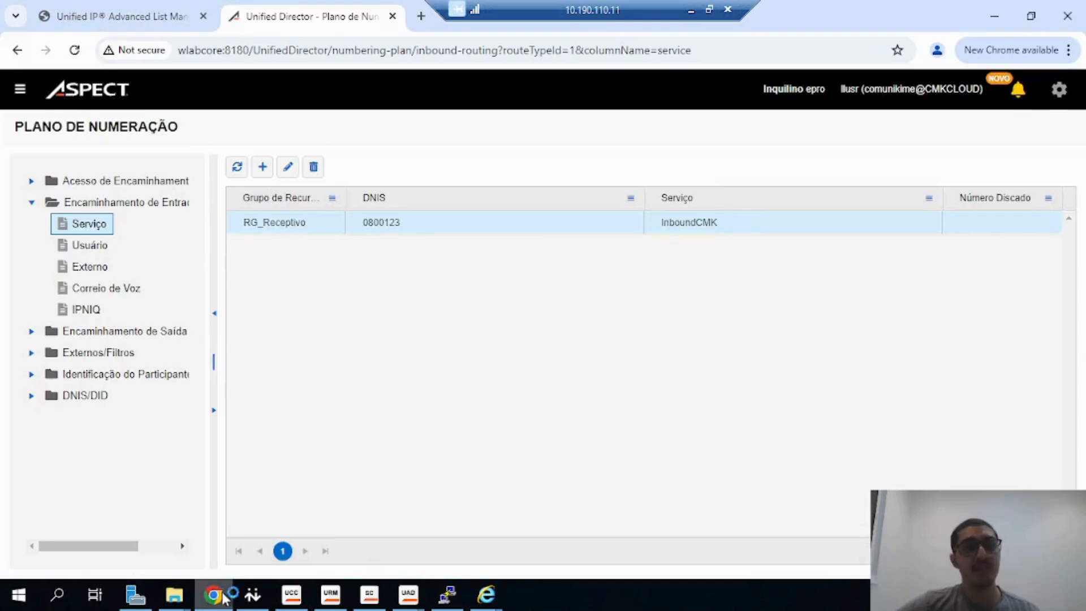
left_click(113, 180)
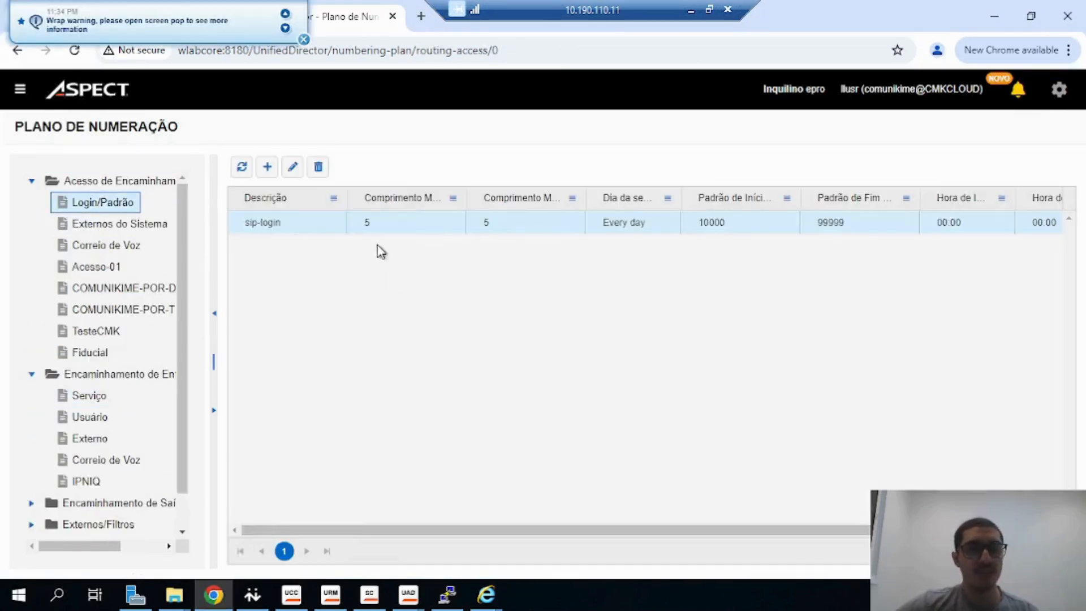
left_click(790, 227)
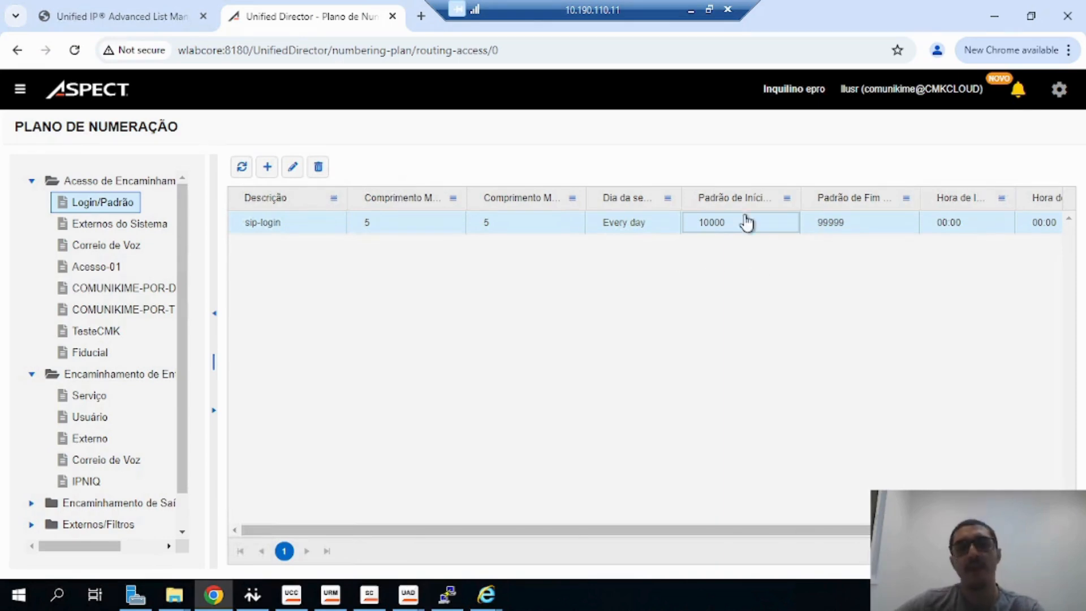
left_click_drag(761, 229, 704, 223)
left_click(713, 297)
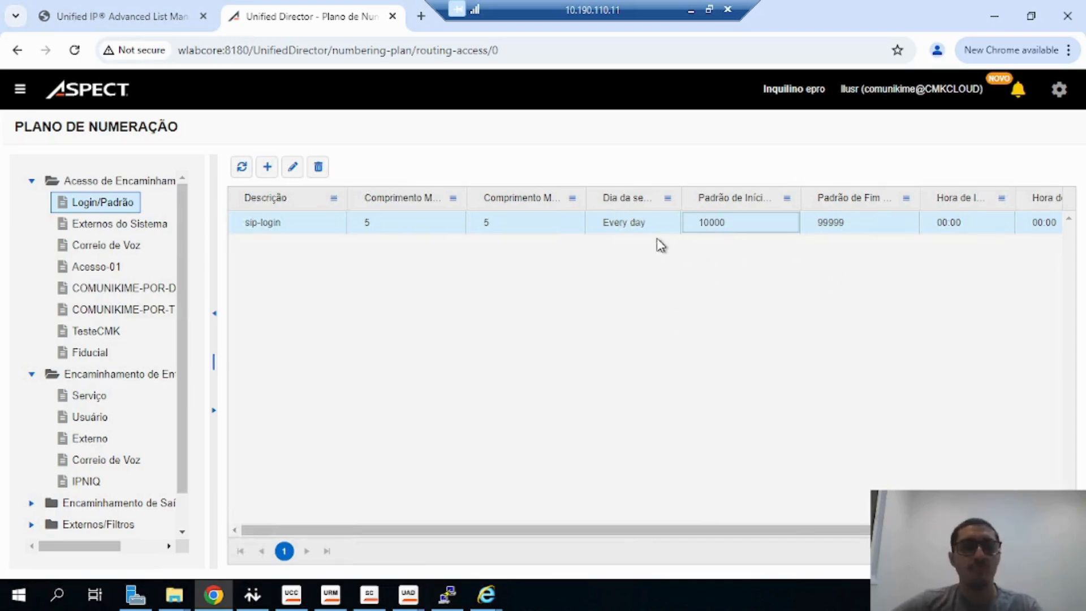
left_click_drag(751, 225, 699, 225)
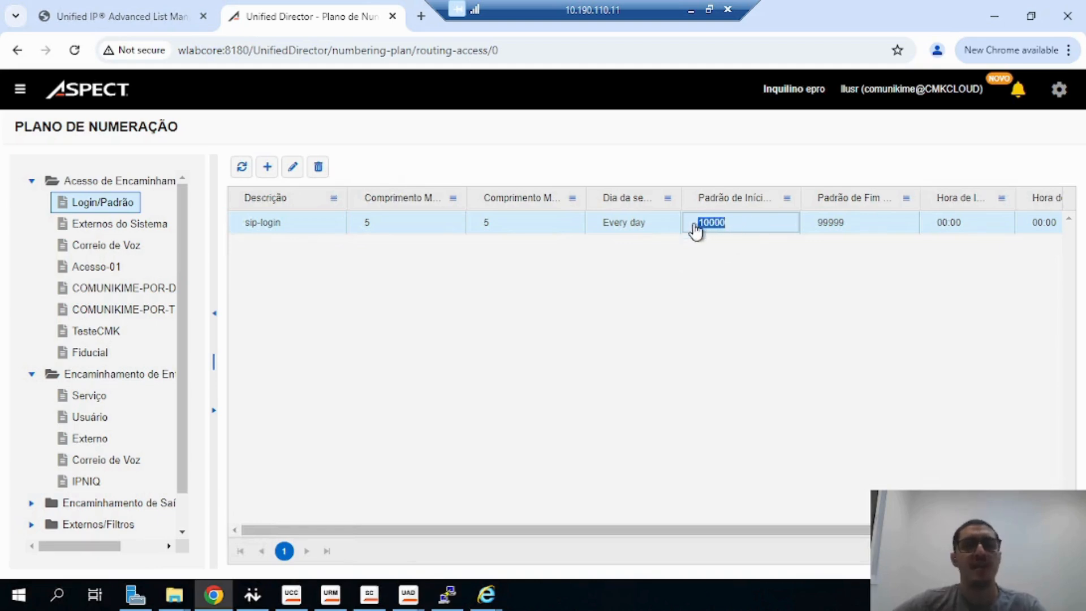
left_click(715, 274)
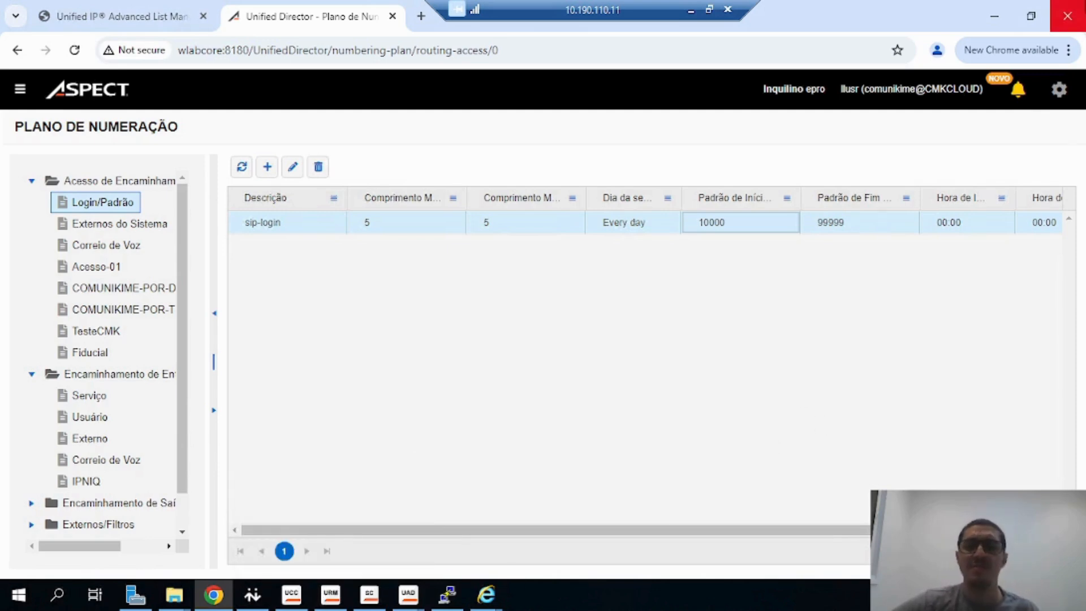
left_click(994, 16)
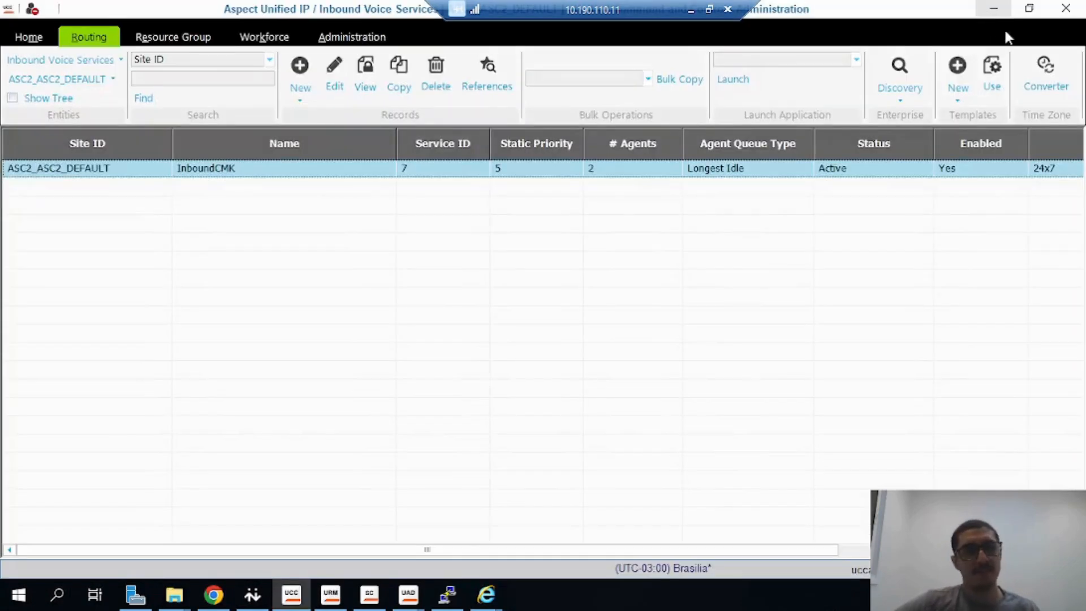